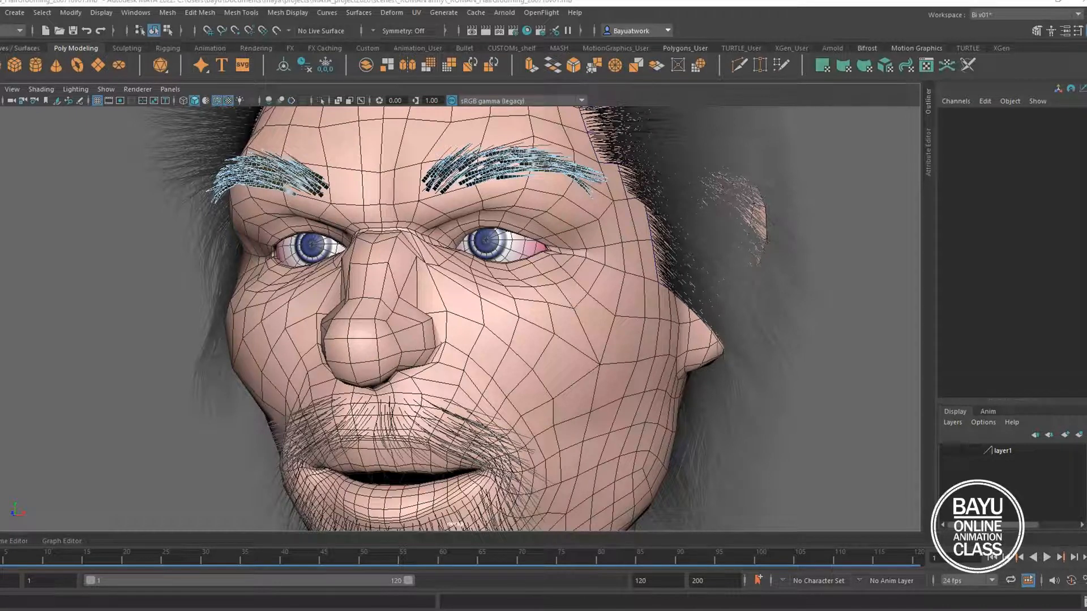
Step: Start a new empty scene and discard the unsaved changes to the current one
left_click(0, 12)
left_click(2, 33)
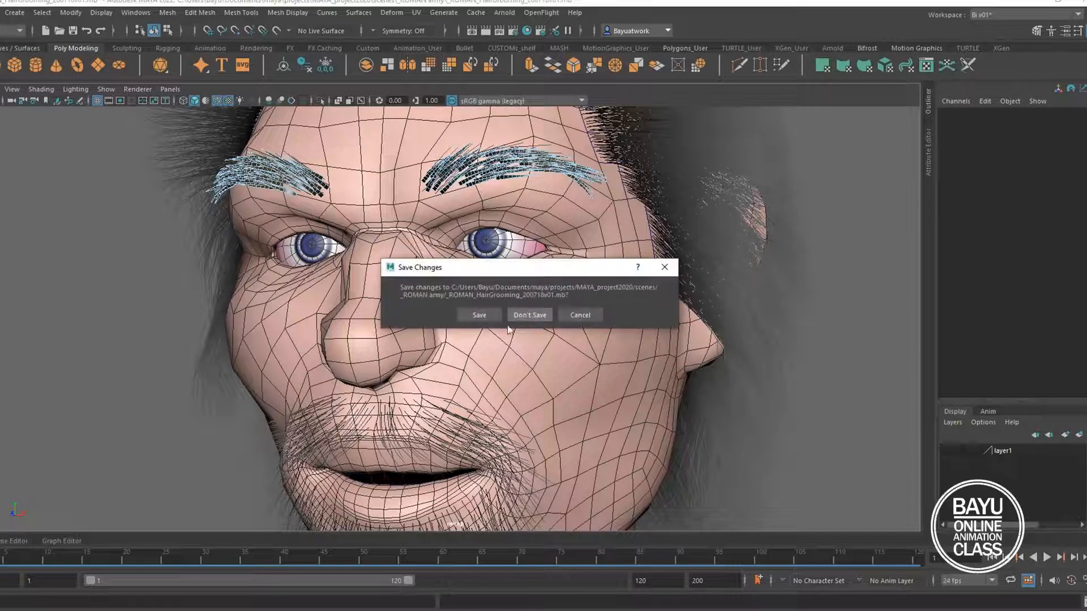
left_click(526, 315)
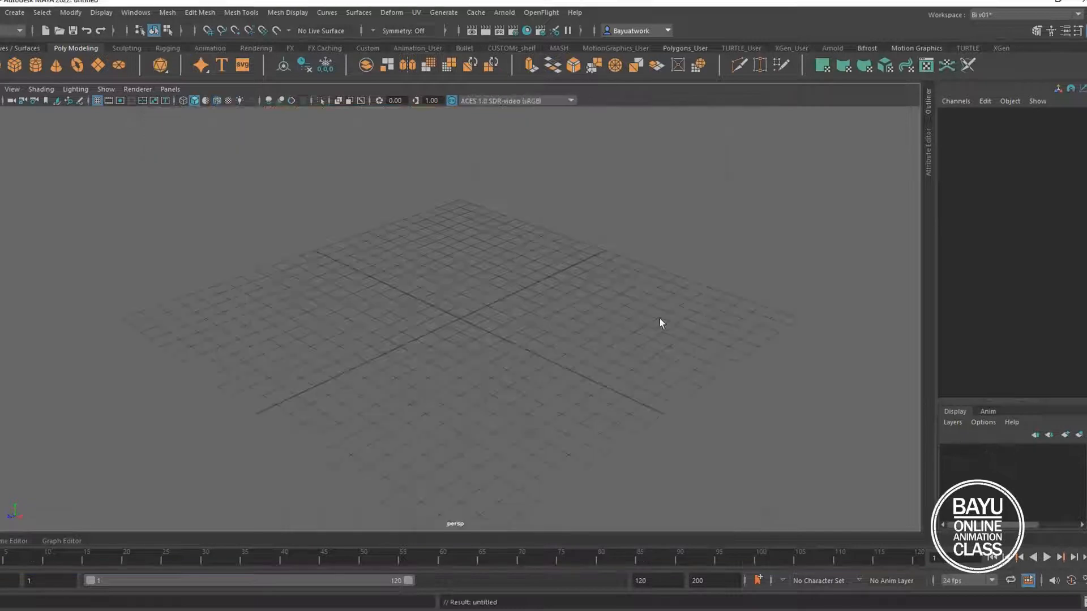
Step: Create a polygon cube at the centre of the grid
mouse_move(467, 335)
left_mouse_down("alt")
mouse_move(441, 332)
mouse_move(476, 351)
mouse_move(470, 340)
left_mouse_up("alt")
left_click(16, 12)
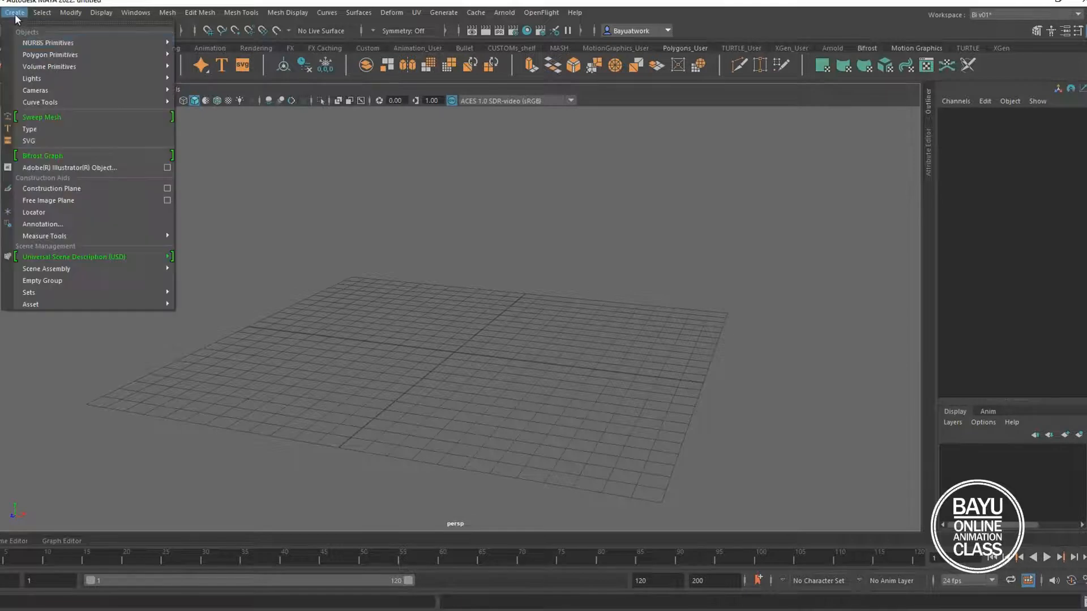
mouse_move(69, 54)
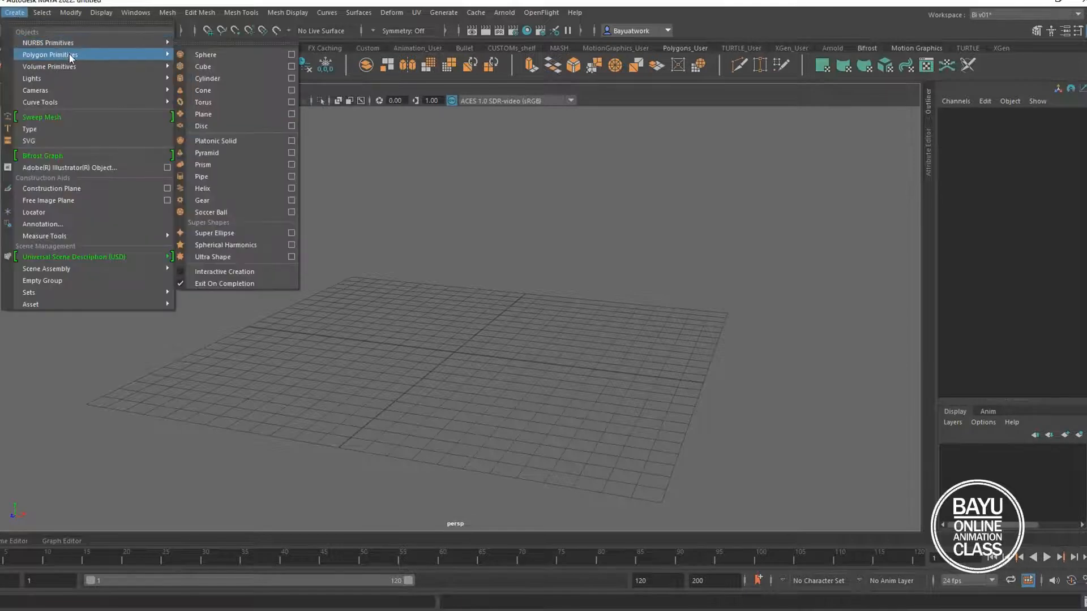
left_click(205, 67)
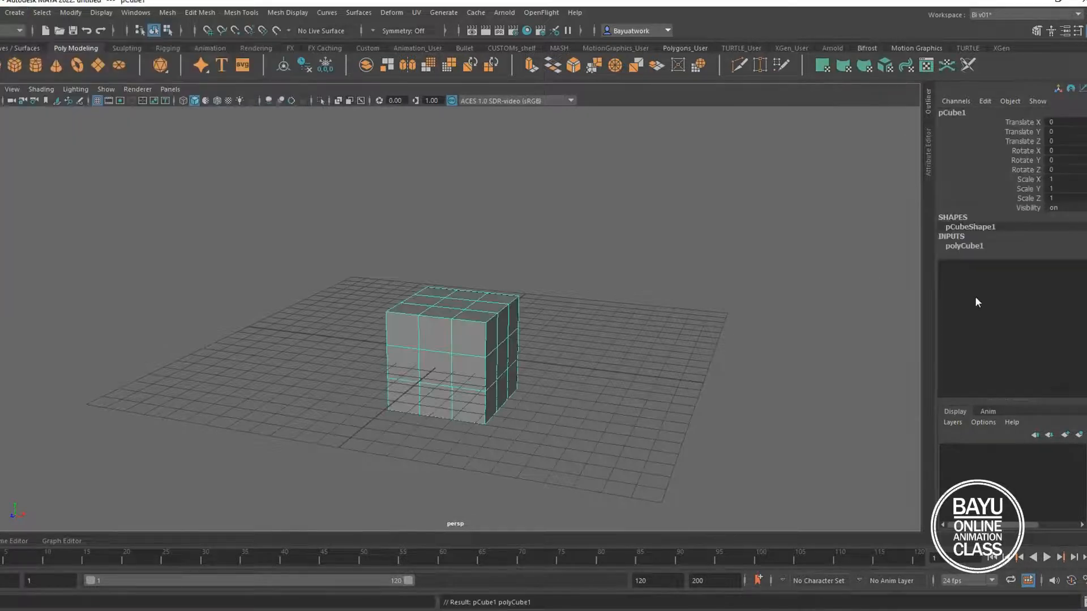
Step: Set the cube's height to 1 and its height subdivisions to 1 to form a flat block
left_click(973, 246)
left_click(1068, 266)
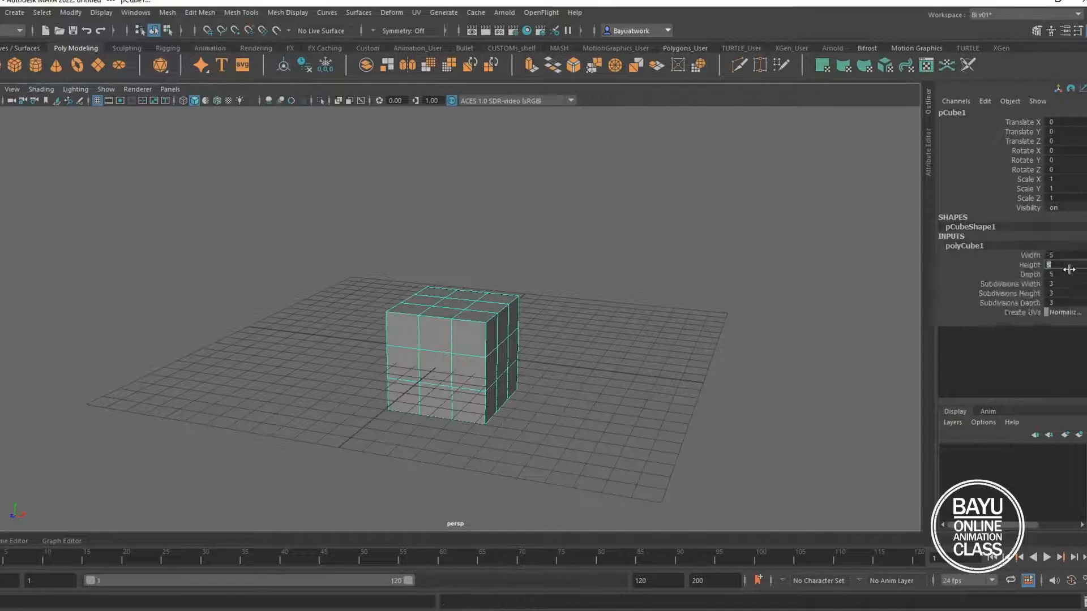
type("1")
key("Tab")
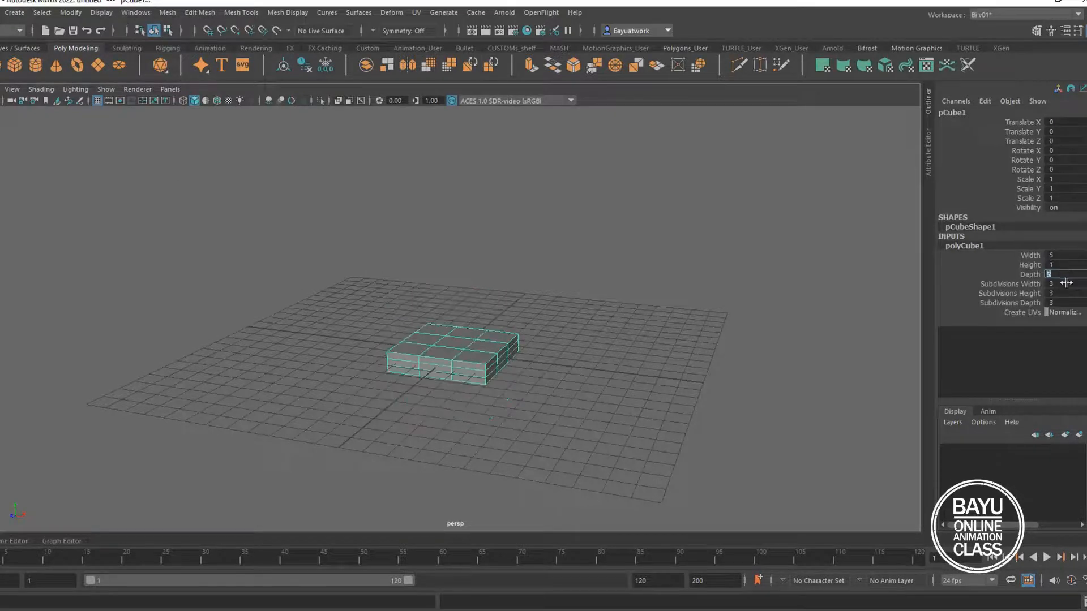
left_click(1019, 294)
left_click(1068, 294)
key("Tab")
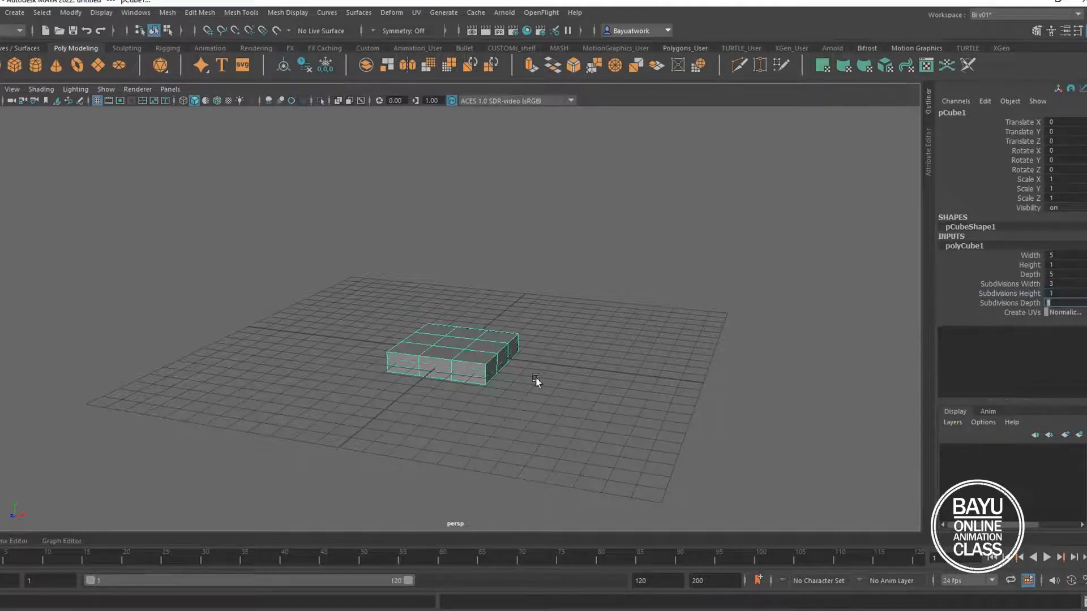
Step: Raise the block above the grid to about 2.3 on the Y axis
scroll(558, 352, "up", 6)
left_click_drag(552, 358, 626, 322, "alt")
left_click_drag(711, 343, 603, 300, "alt")
key("w")
left_click_drag(529, 268, 547, 149)
left_click_drag(565, 245, 603, 382, "alt")
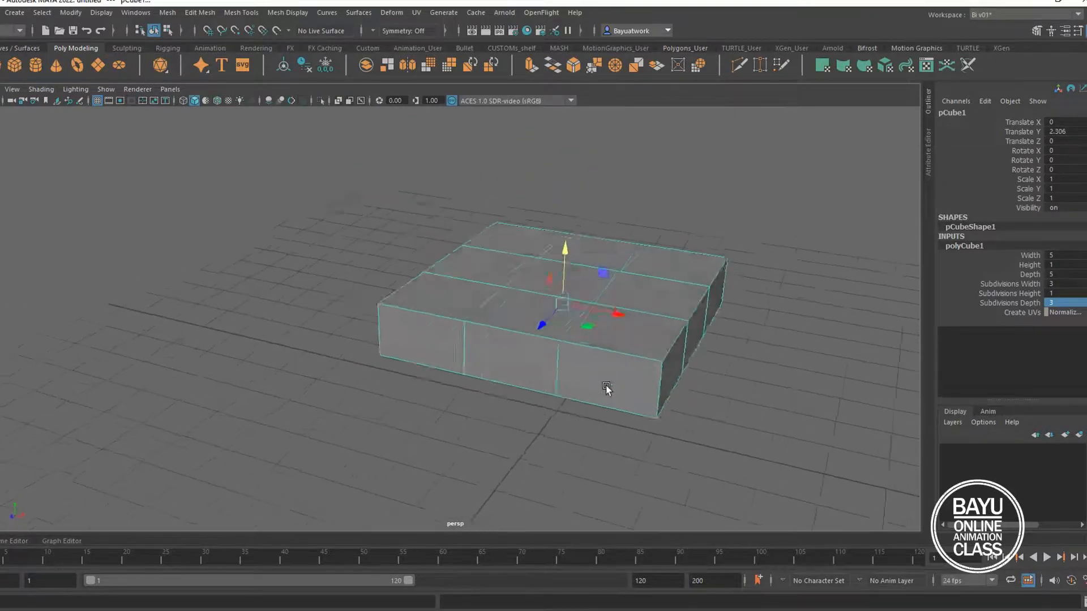
Step: Select the two inner edge loops running along Z and scale them apart in X toward the block's outer sides
right_click_drag(636, 263, 635, 232)
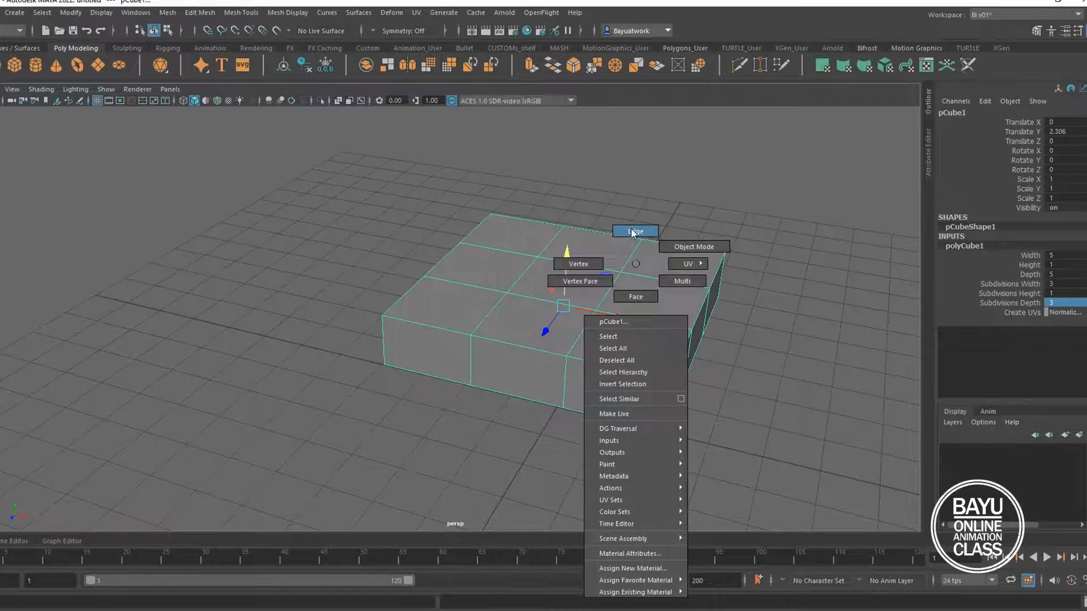
right_click_drag(635, 233, 635, 233)
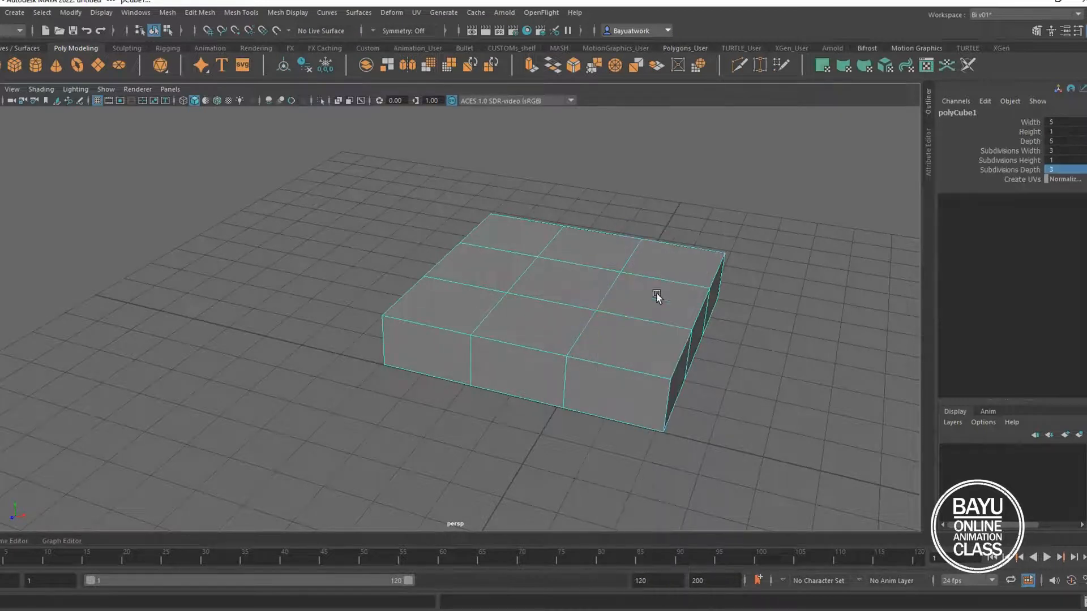
left_click(612, 287)
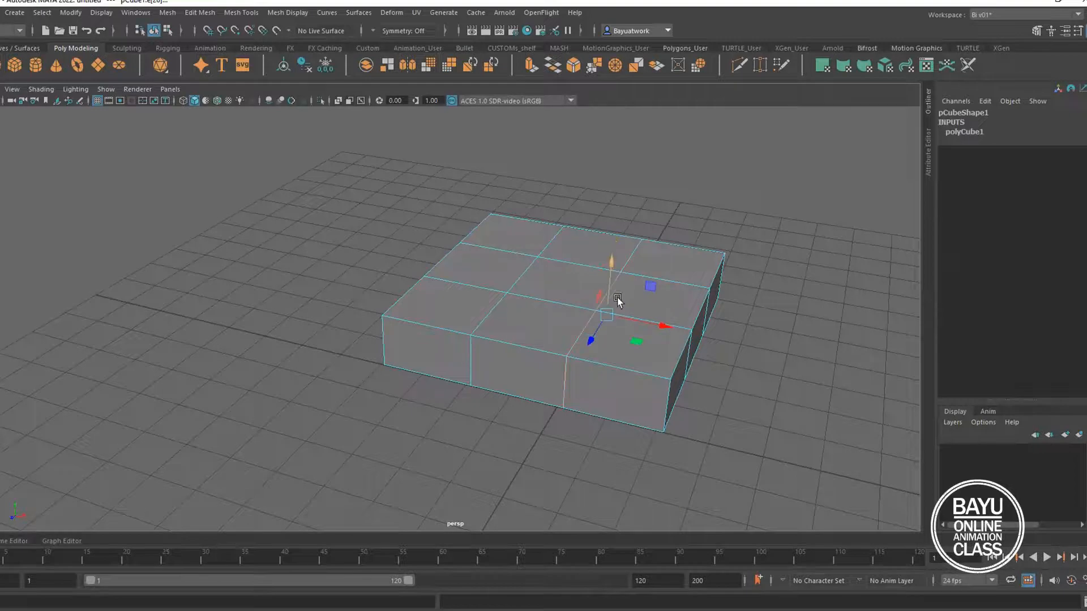
double_click(520, 278, "shift")
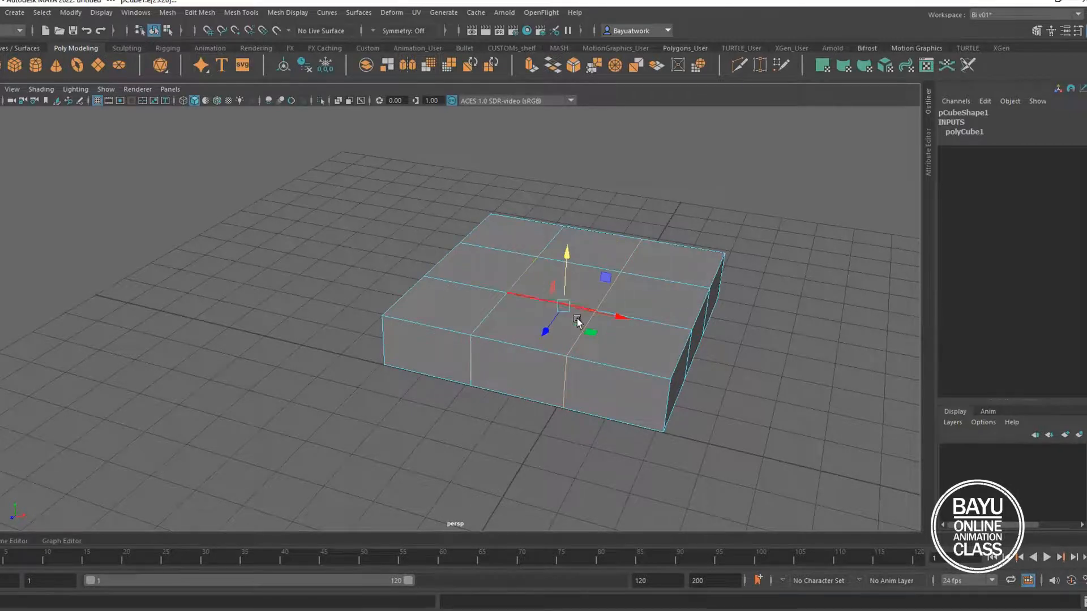
left_click_drag(524, 332, 574, 333, "alt")
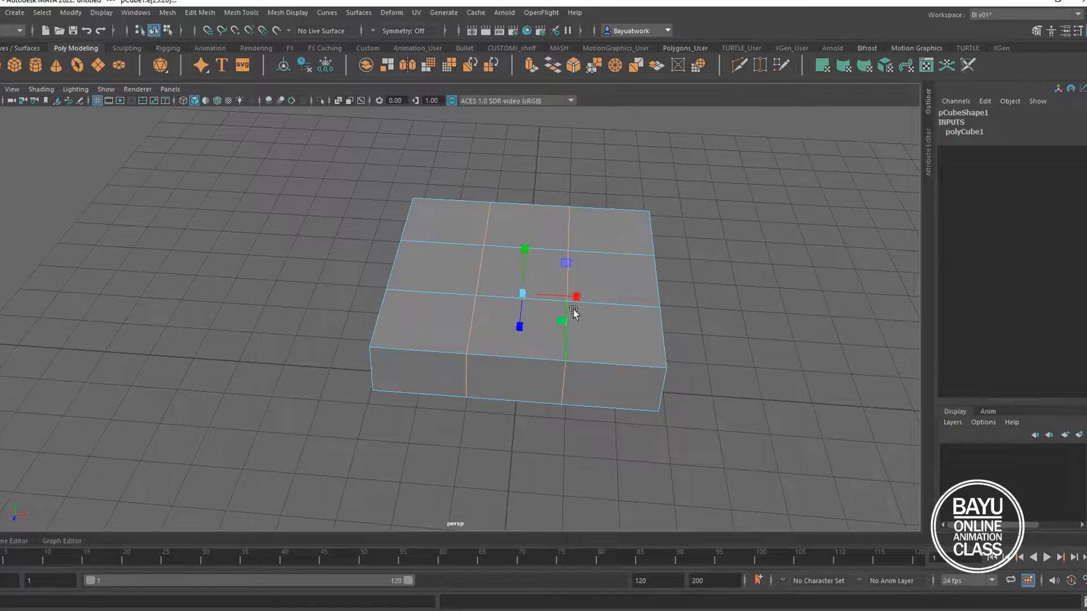
left_click_drag(576, 297, 622, 299)
Step: Select the two inner edge loops running along X and scale them apart in Z toward the block's outer sides
double_click(462, 297)
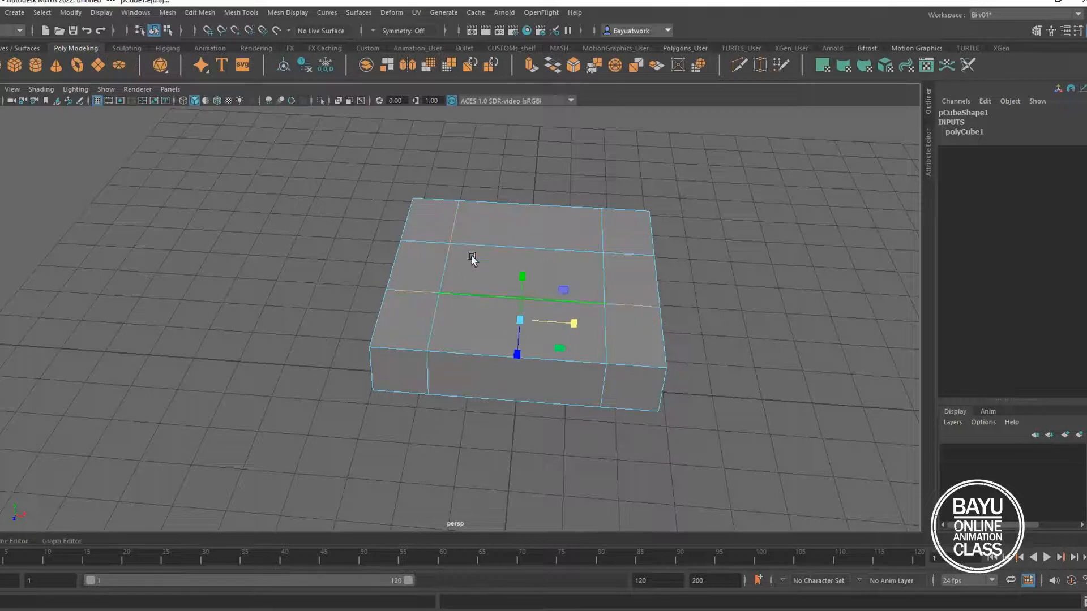
double_click(473, 247, "shift")
left_click_drag(614, 330, 526, 403, "alt")
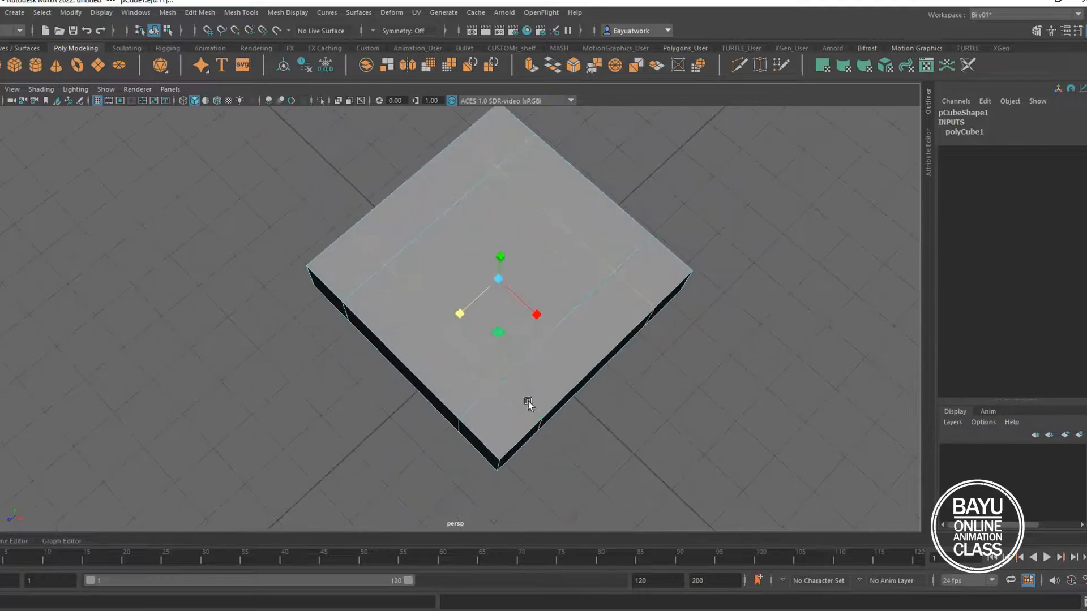
left_click_drag(435, 428, 366, 314, "alt")
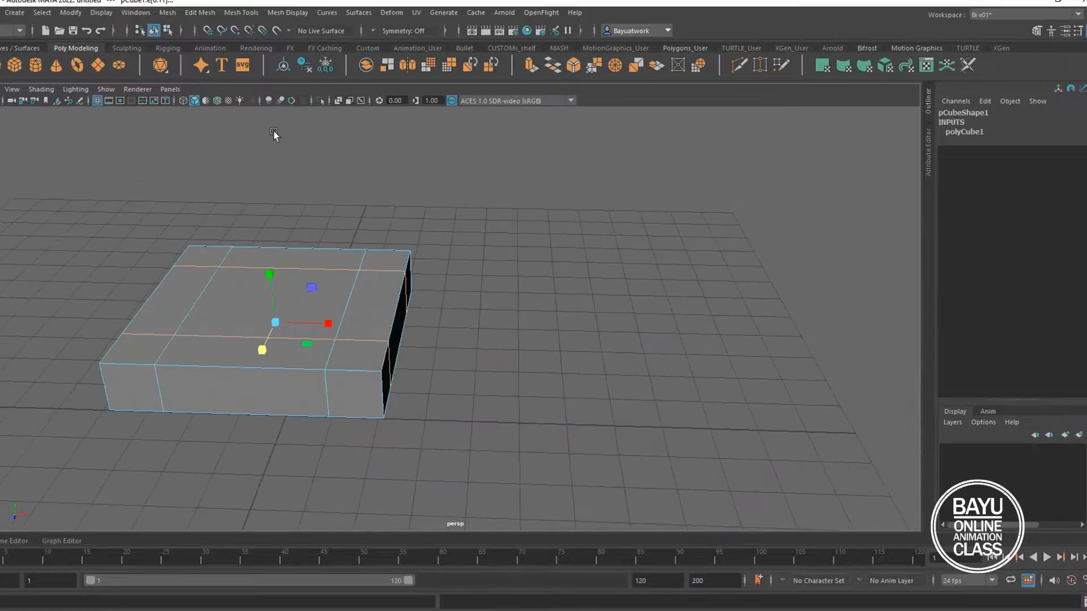
Step: Return to object mode, apply Subdiv Proxy to the block and display wireframe on the shaded meshes
right_click_drag(286, 175, 321, 158)
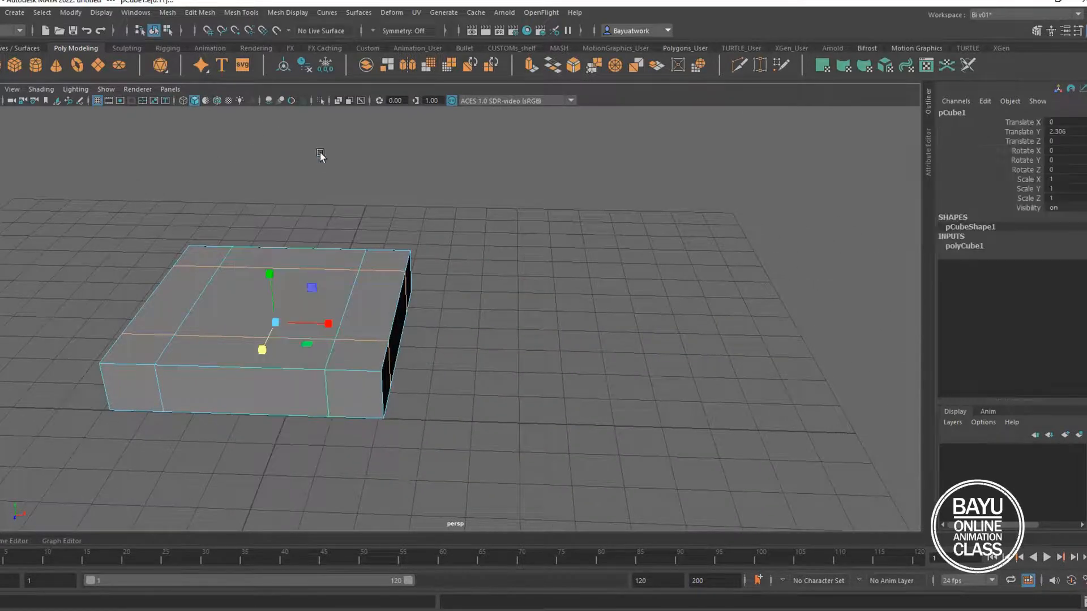
left_click(167, 12)
mouse_move(259, 291)
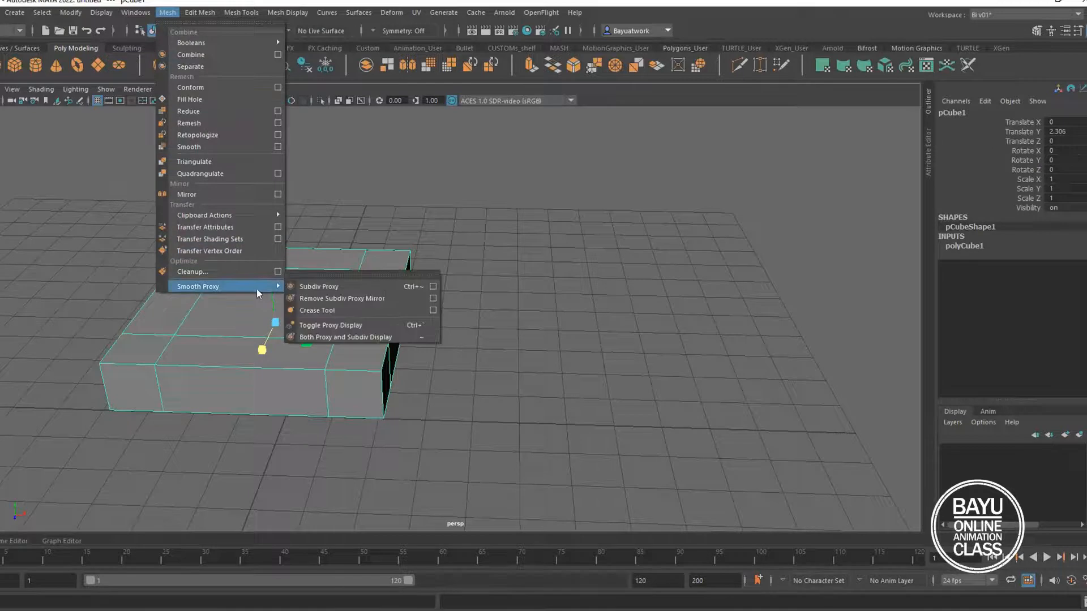
left_click(318, 287)
left_click(217, 100)
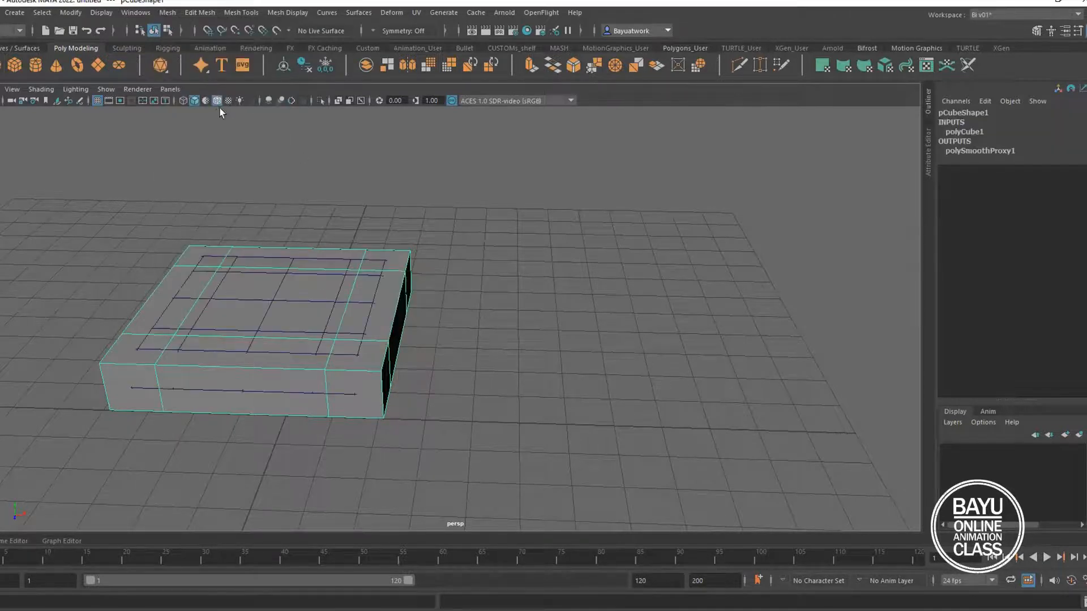
Step: Move the smoothed proxy mesh away from the original block to about 8.8 on the X axis
left_click(286, 304)
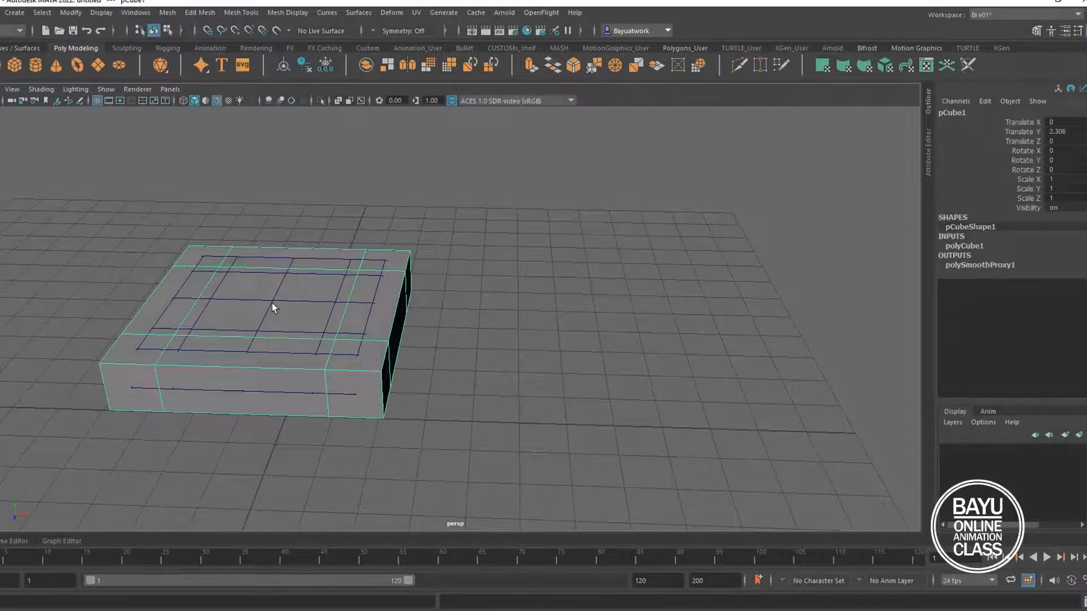
left_click(274, 300)
key("w")
left_click_drag(321, 324, 766, 359)
middle_click_drag(470, 338, 490, 346, "alt")
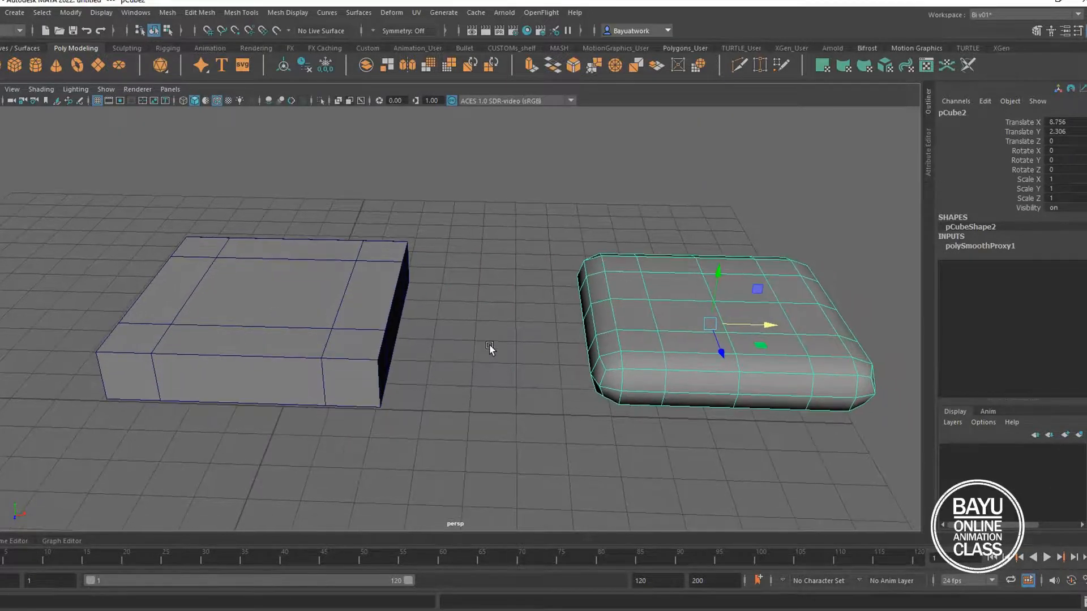
left_click_drag(490, 348, 427, 355, "alt")
left_click_drag(348, 365, 268, 358, "alt")
Step: Extrude all the end faces on both opposite X sides of the original block with a Local Translate Z of 0.1
left_click(245, 338)
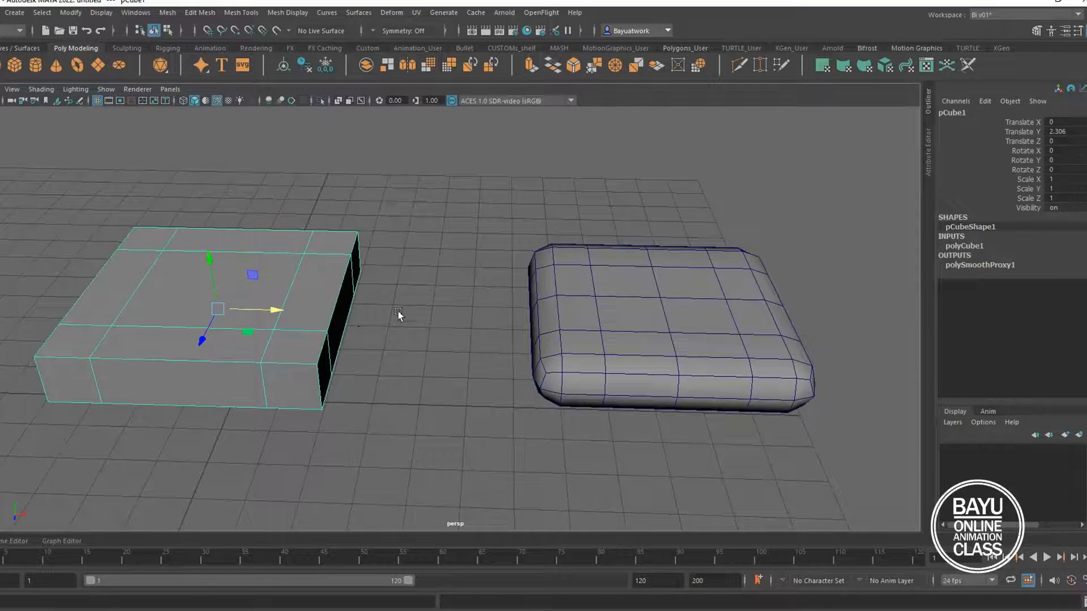
right_click_drag(410, 266, 417, 297)
left_click_drag(417, 300, 325, 362, "alt")
left_click(312, 344)
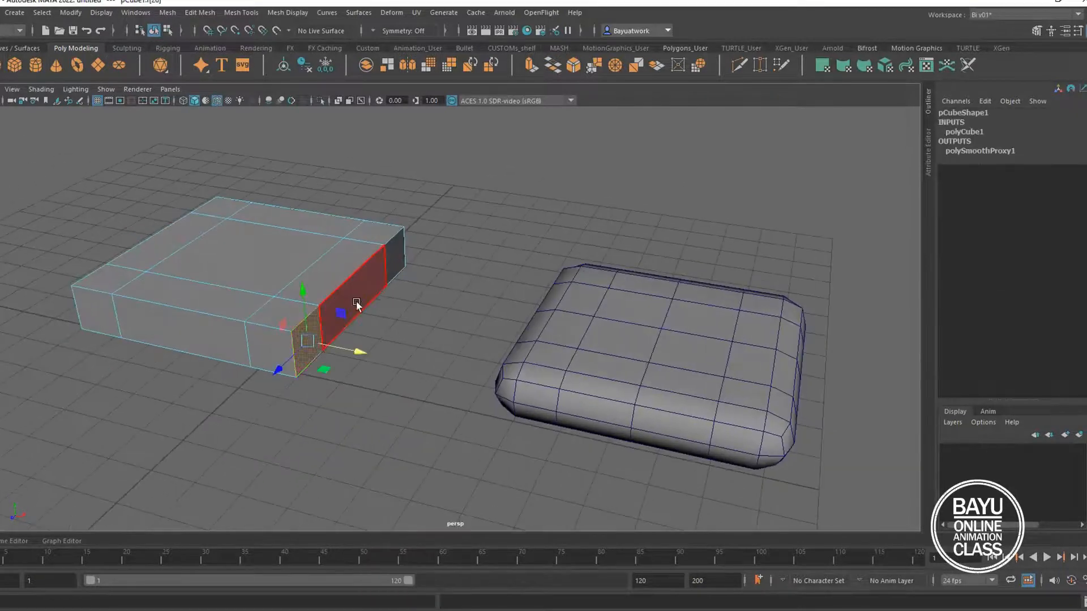
left_click(362, 288, "shift")
left_click(397, 285, "shift")
left_click_drag(293, 357, 351, 363, "alt")
left_click(283, 355, "shift")
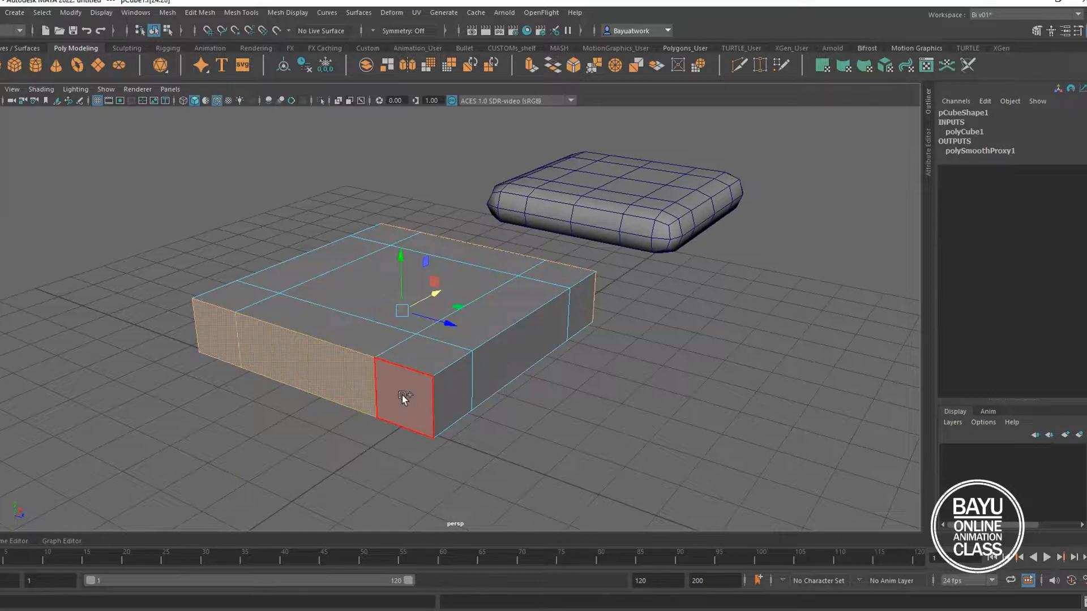
left_click_drag(504, 400, 514, 277, "alt")
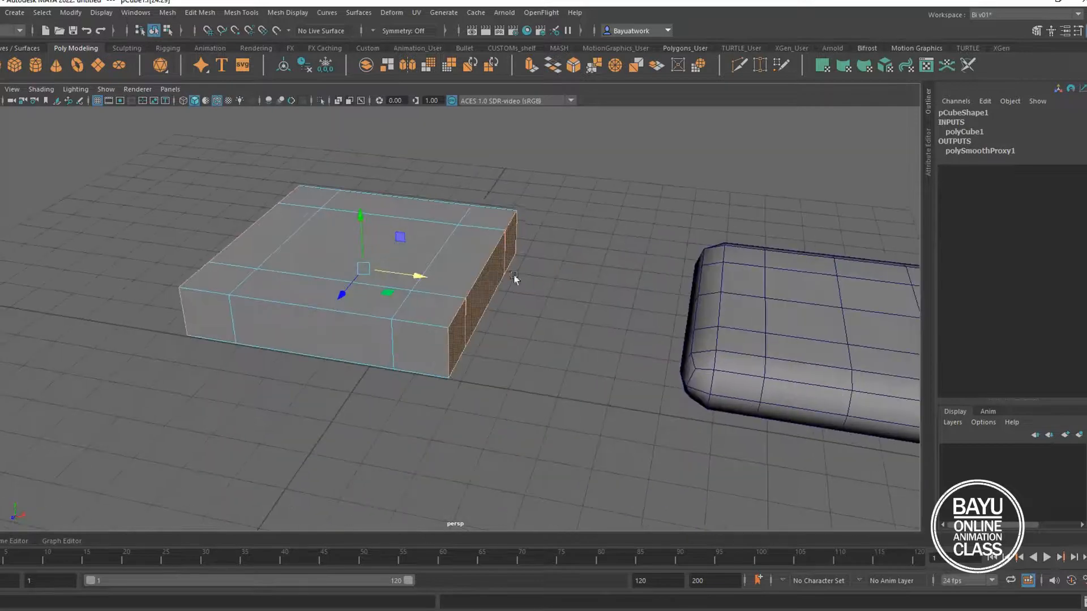
left_click(199, 13)
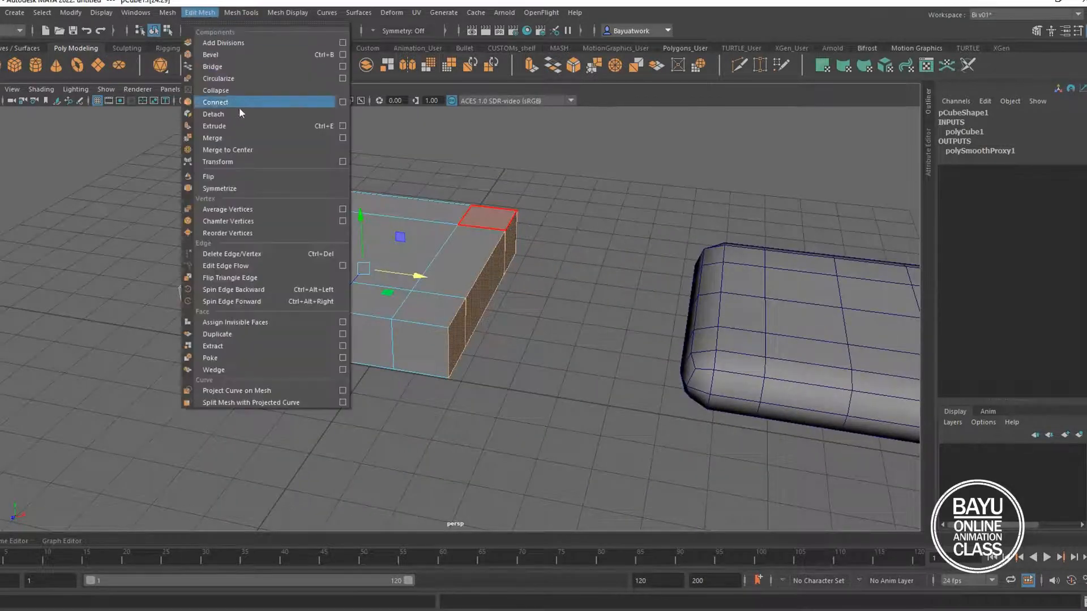
left_click(240, 125)
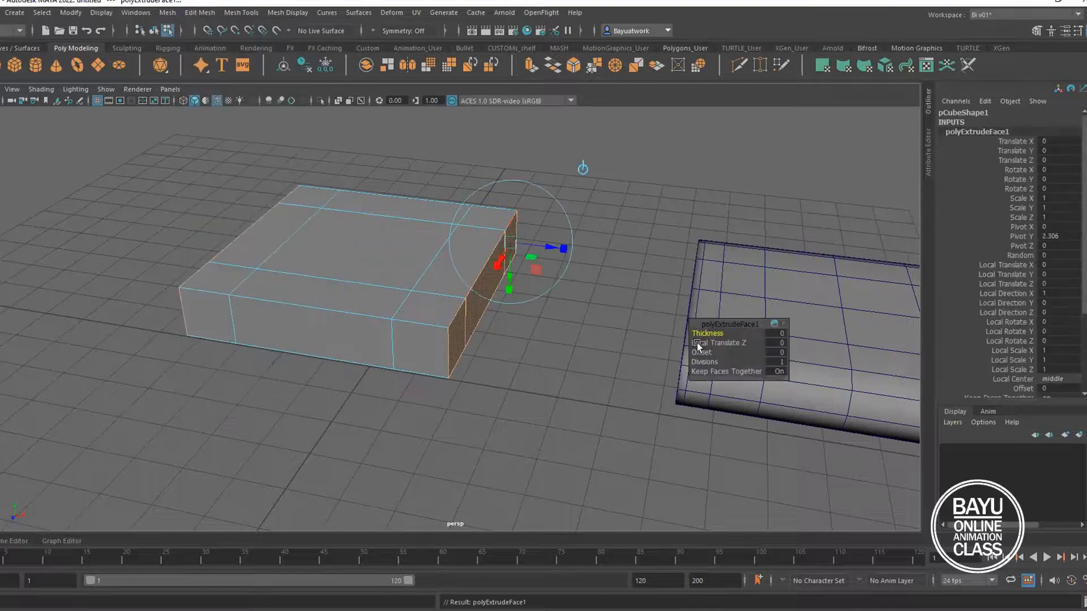
left_click(775, 342)
type("1")
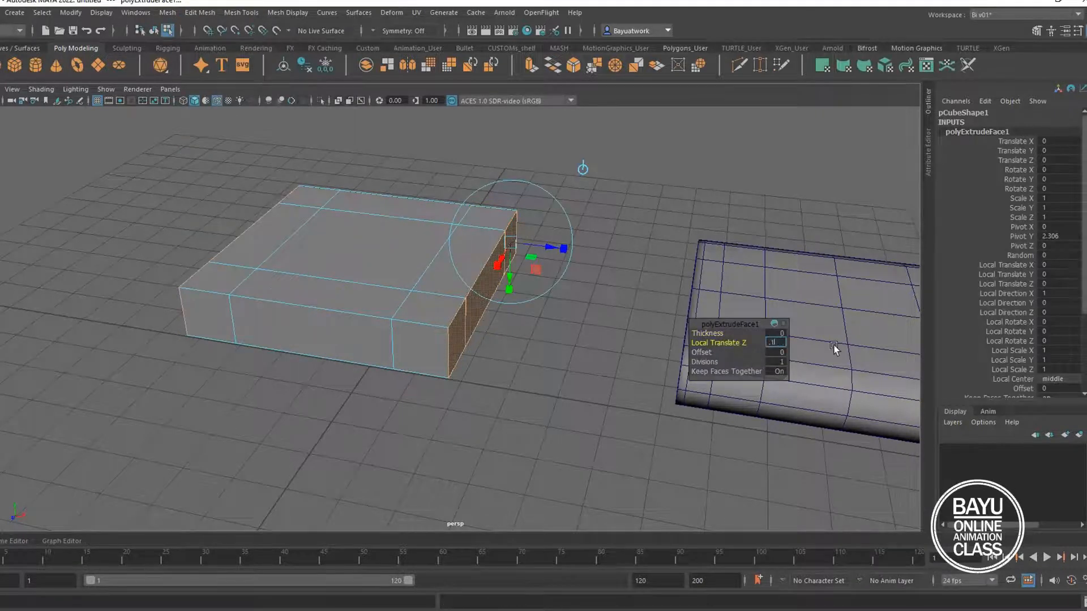
key("Return")
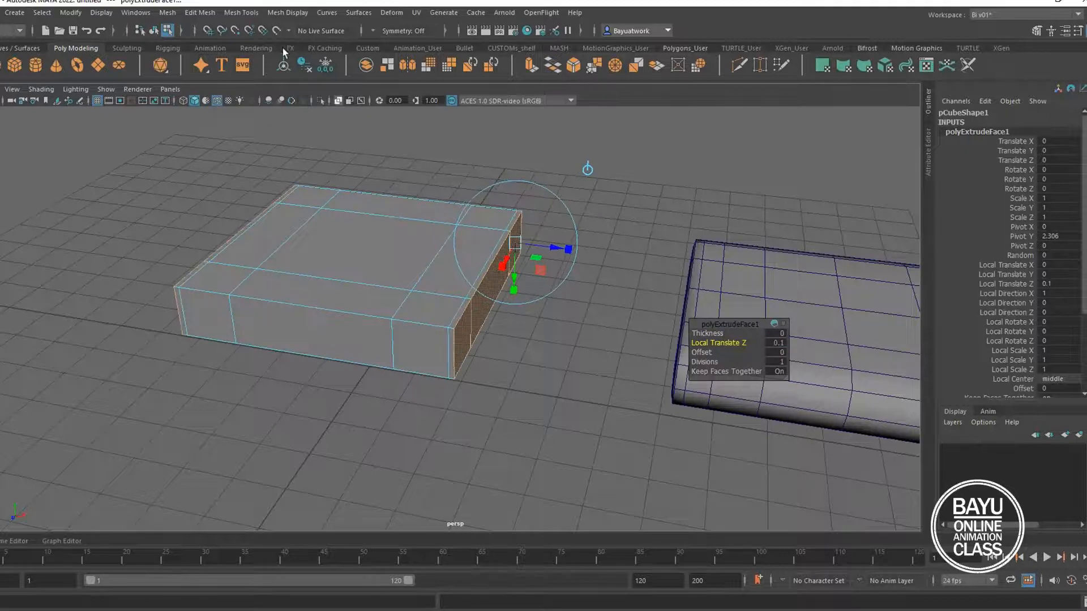
Step: Extrude the same end faces again, outward by a Local Translate Z of about 0.96
left_click(204, 12)
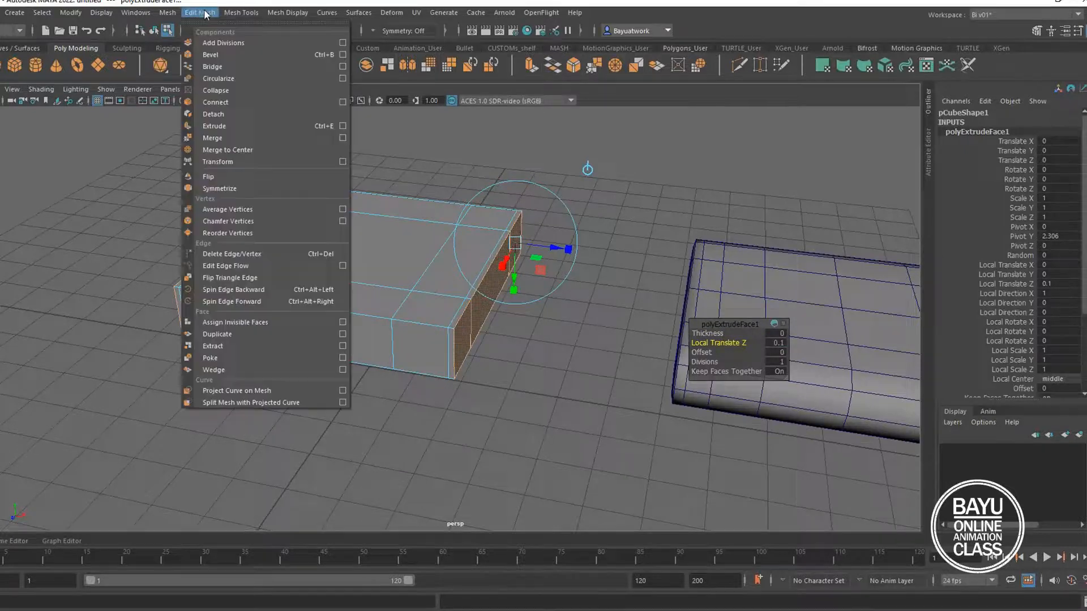
left_click(243, 125)
left_click_drag(578, 266, 598, 267)
left_click_drag(347, 345, 573, 320, "alt")
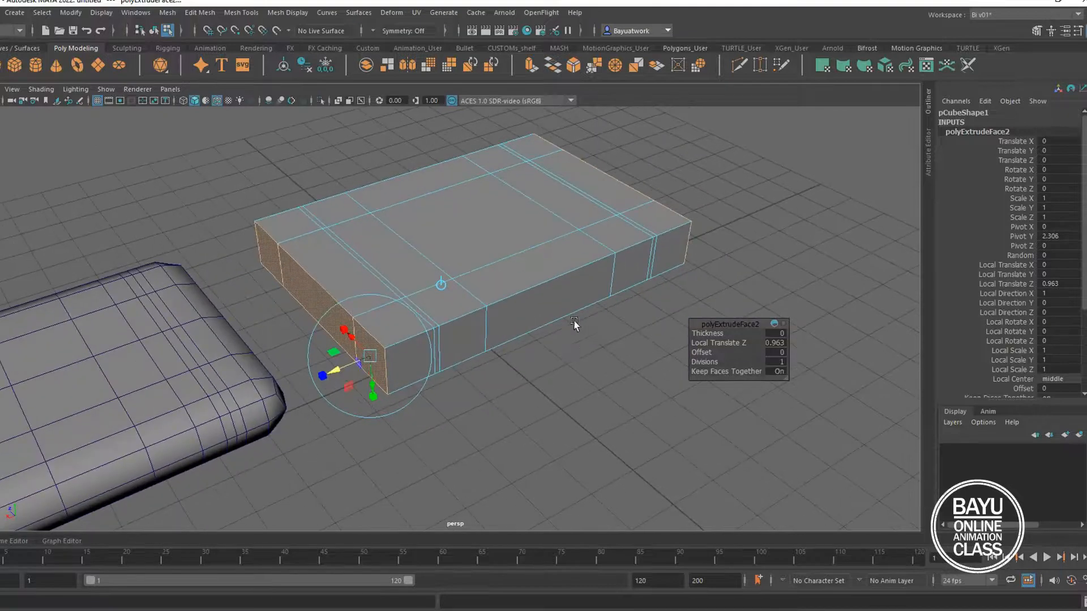
Step: Extrude all the side faces along the block's long back side with a Local Translate Z of 0.1
left_click(532, 358)
left_click(419, 358)
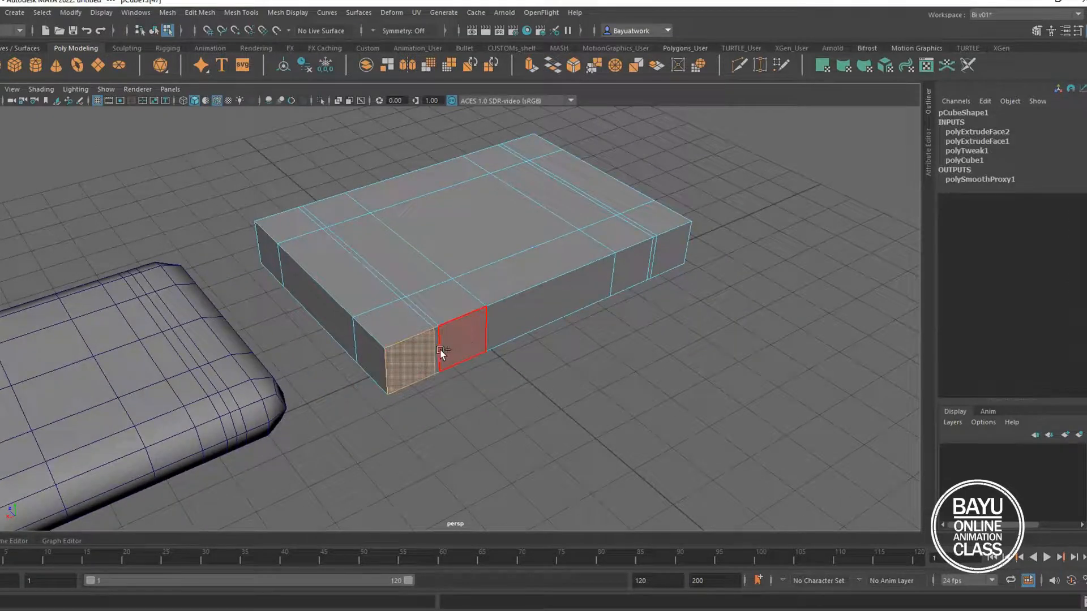
left_click(444, 349, "shift")
left_click(436, 352, "shift")
left_click(518, 323, "shift")
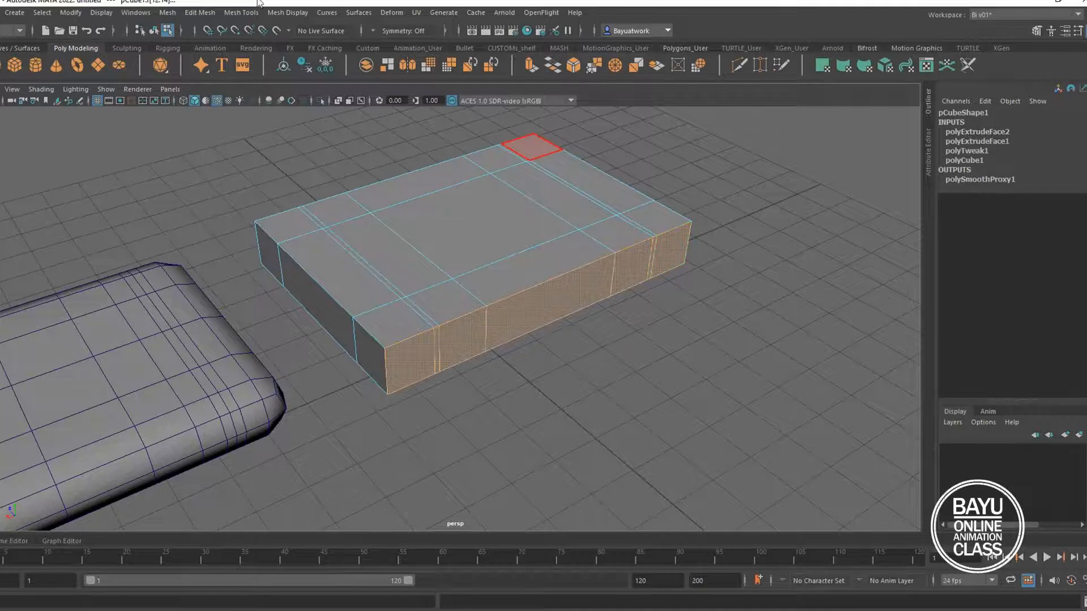
left_click(228, 13)
mouse_move(201, 12)
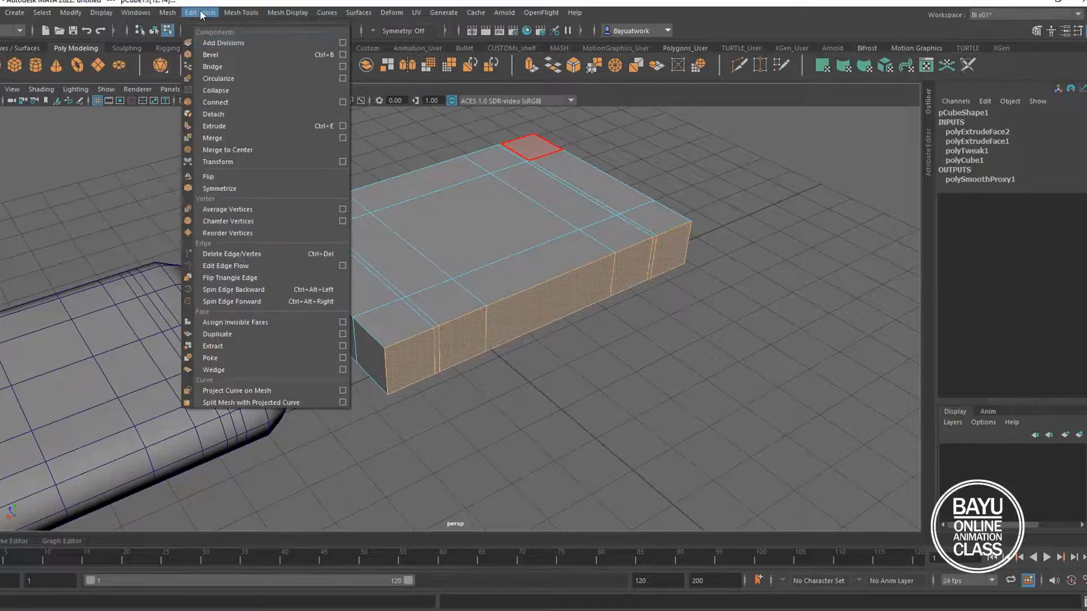
left_click(252, 121)
left_click(775, 343)
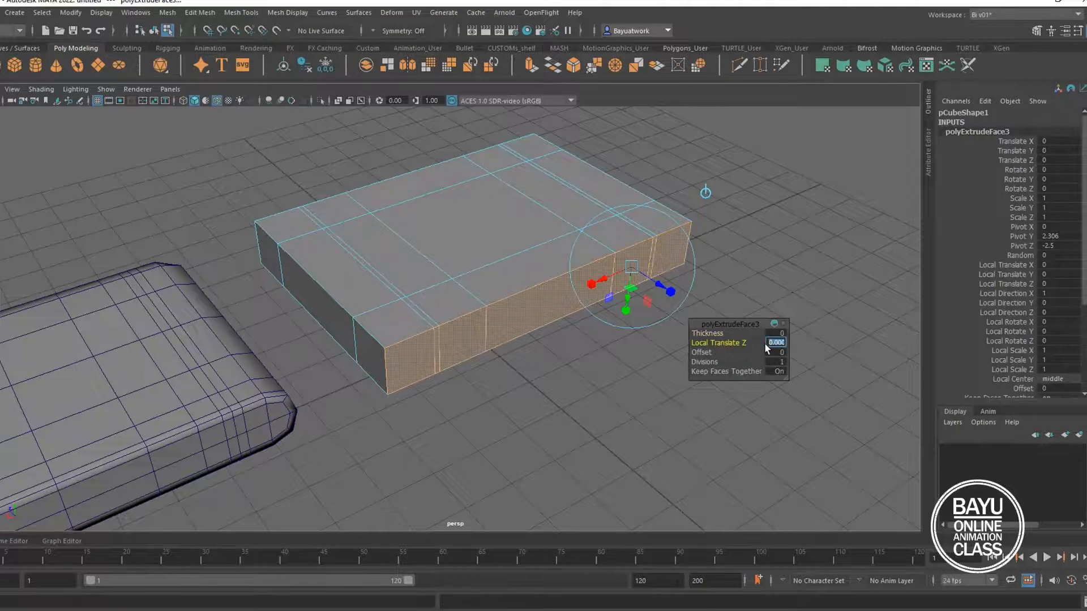
type("0.1")
key("Return")
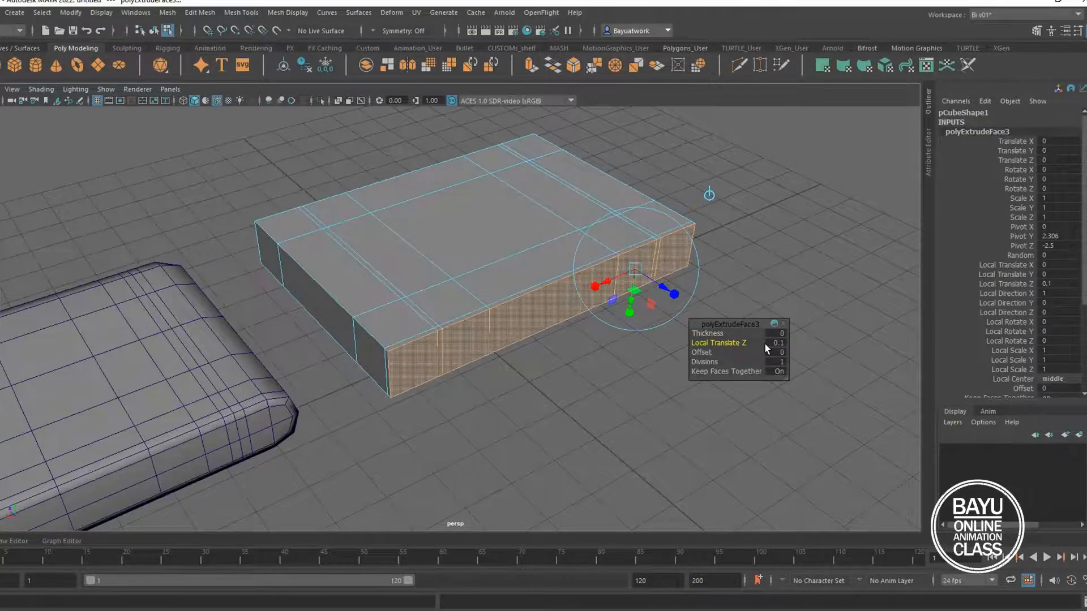
Step: Extrude the same back side faces again, outward by a Local Translate Z of about 1.03
left_click(199, 12)
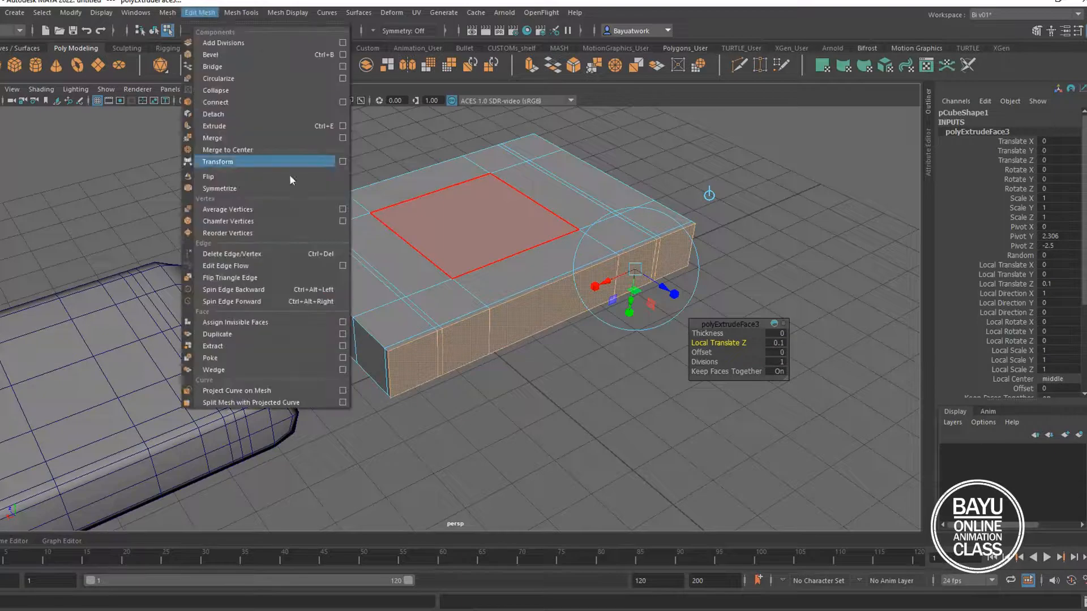
left_click(225, 131)
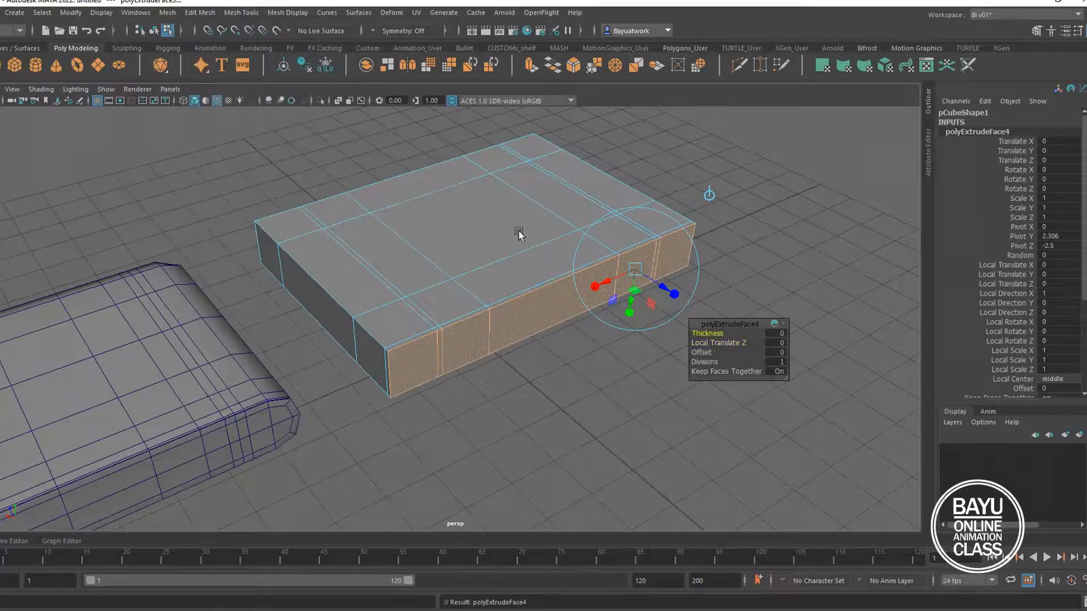
left_click_drag(603, 328, 637, 279, "alt")
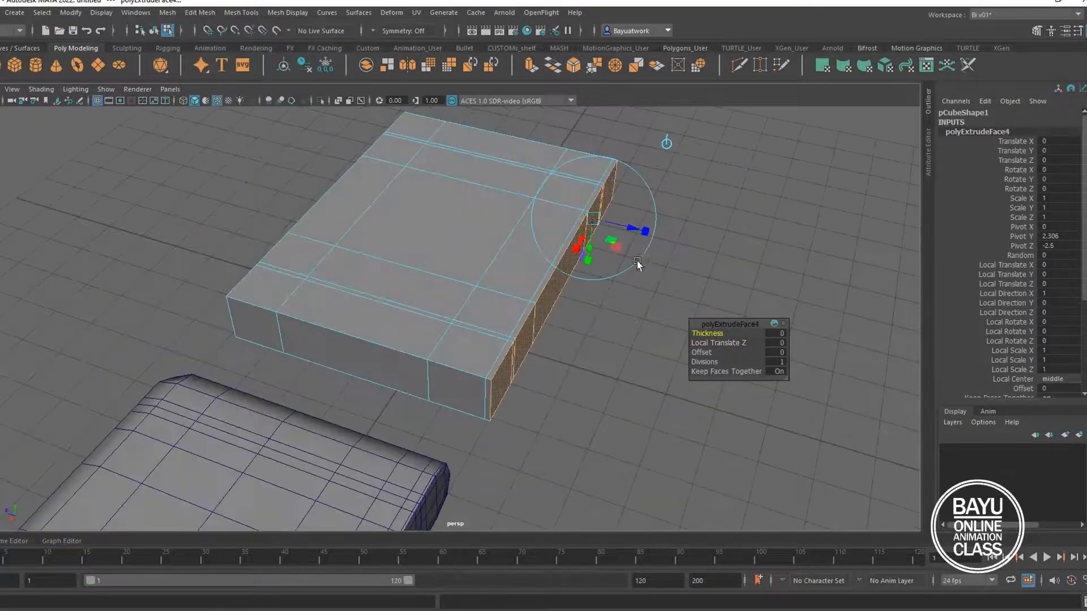
left_click_drag(637, 230, 677, 257)
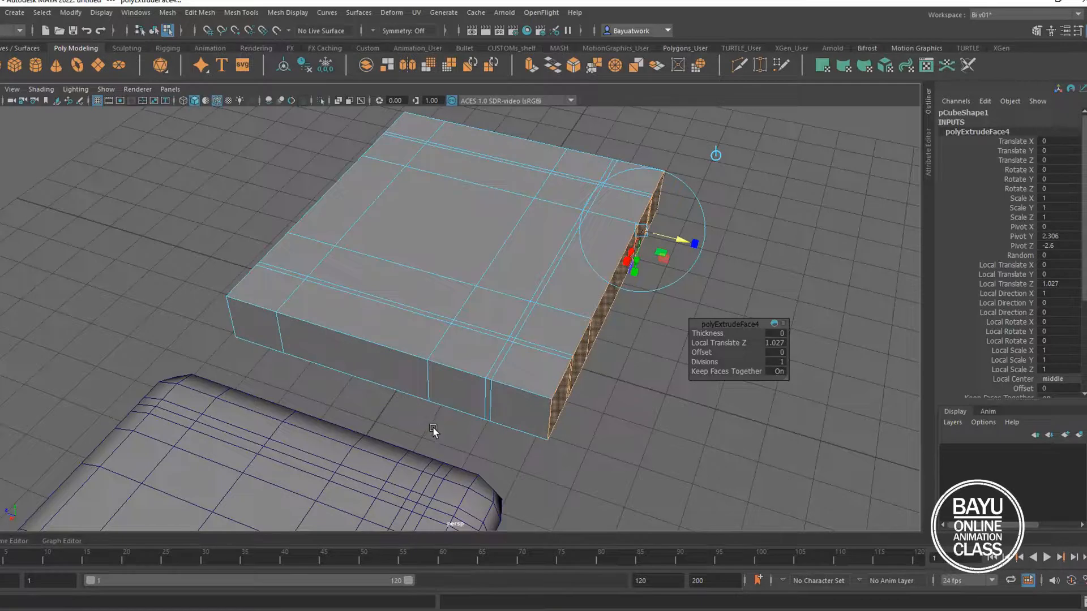
Step: Extrude the U-shaped border of top faces along the two ends and the back with a Local Translate Z of 0.1
left_click_drag(277, 366, 420, 368, "alt")
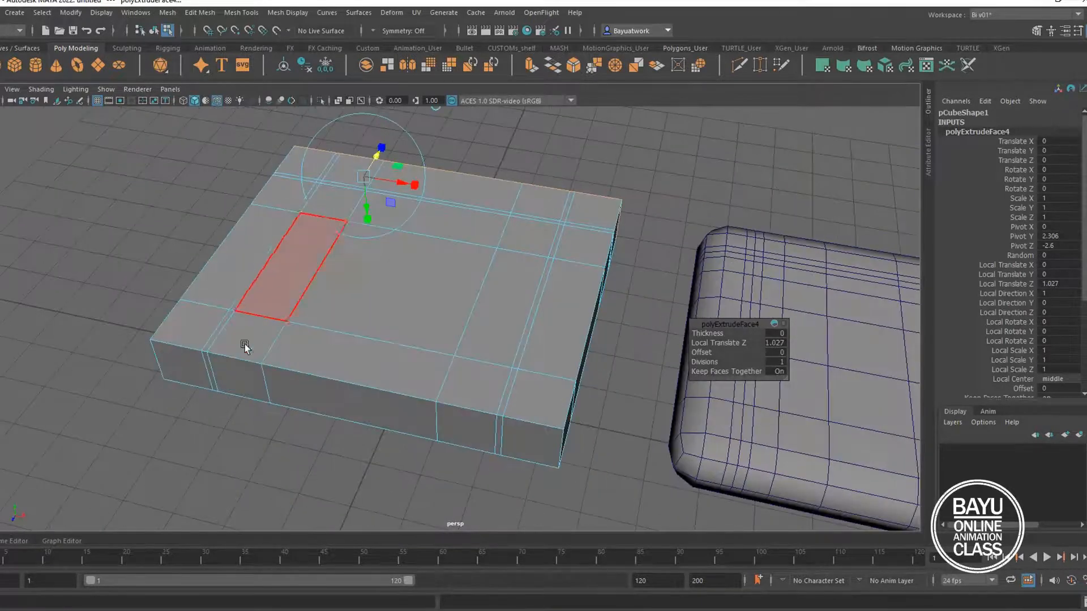
left_click(195, 334)
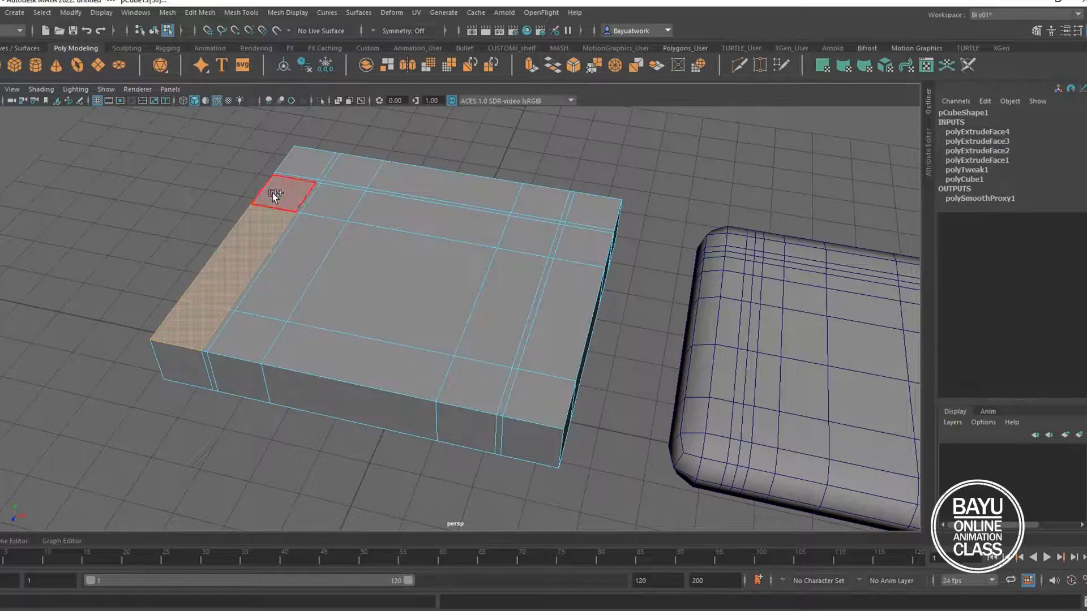
left_click(360, 173, "shift")
left_click(413, 173, "shift")
left_click(541, 199, "shift")
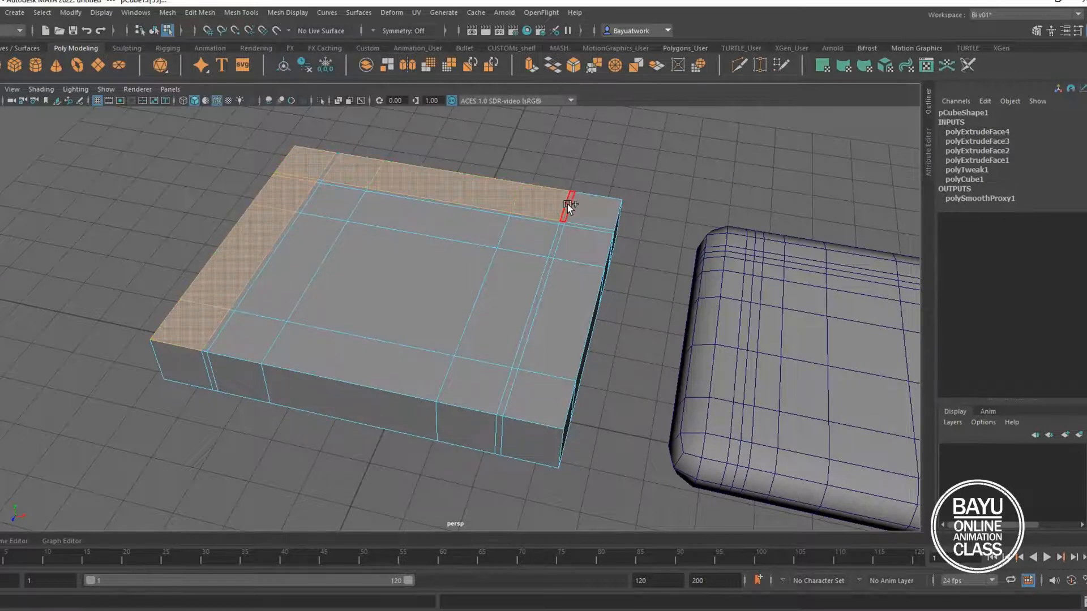
left_click(563, 328, "shift")
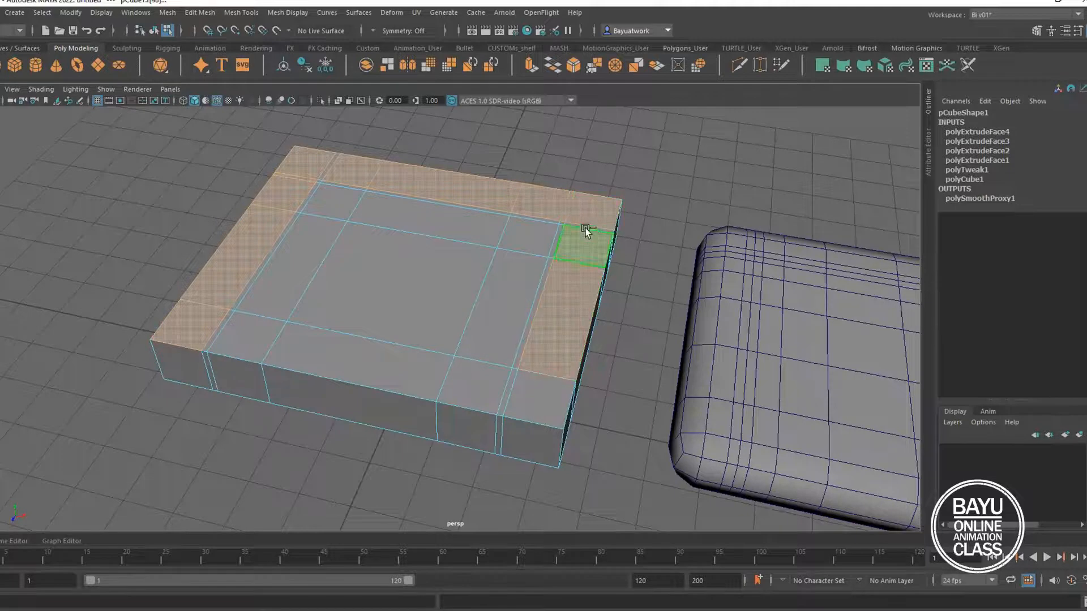
left_click(585, 225, "shift")
left_click(575, 229, "shift")
left_click(545, 396, "shift")
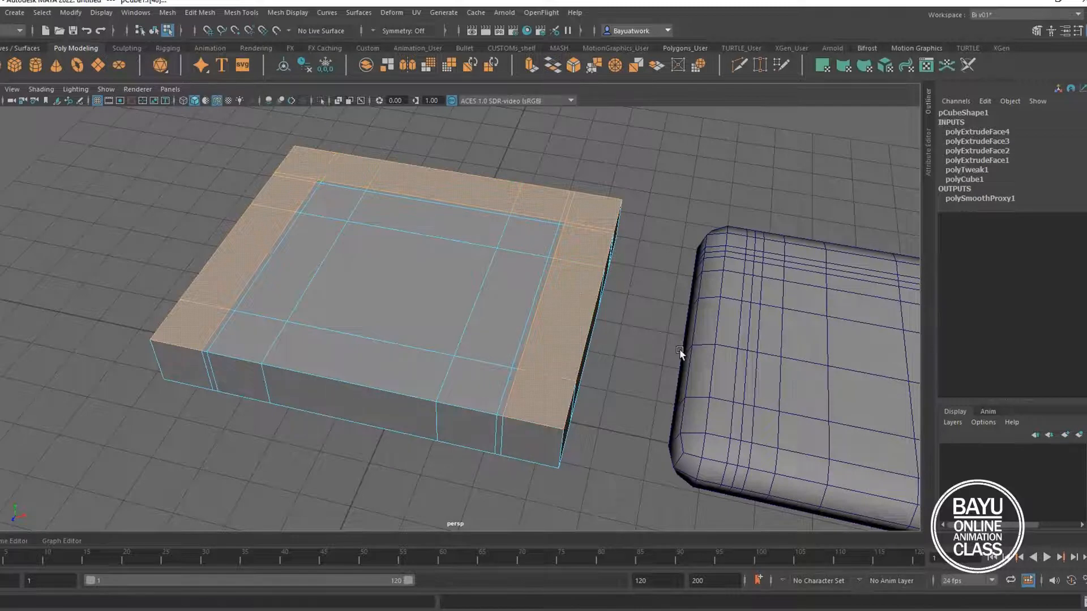
left_click(200, 12)
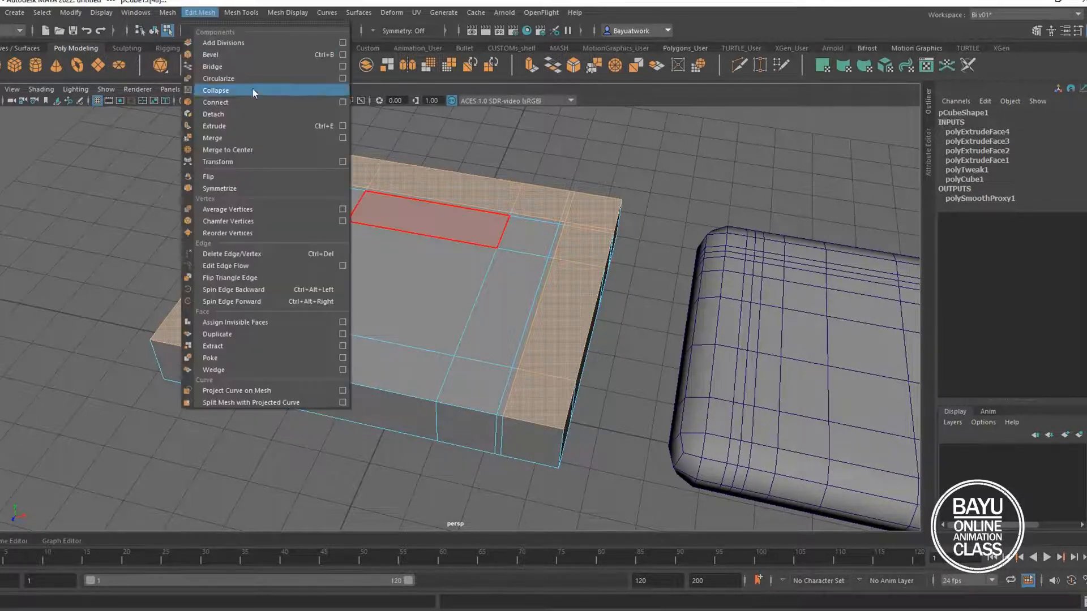
left_click(242, 126)
left_click_drag(450, 300, 439, 279, "alt")
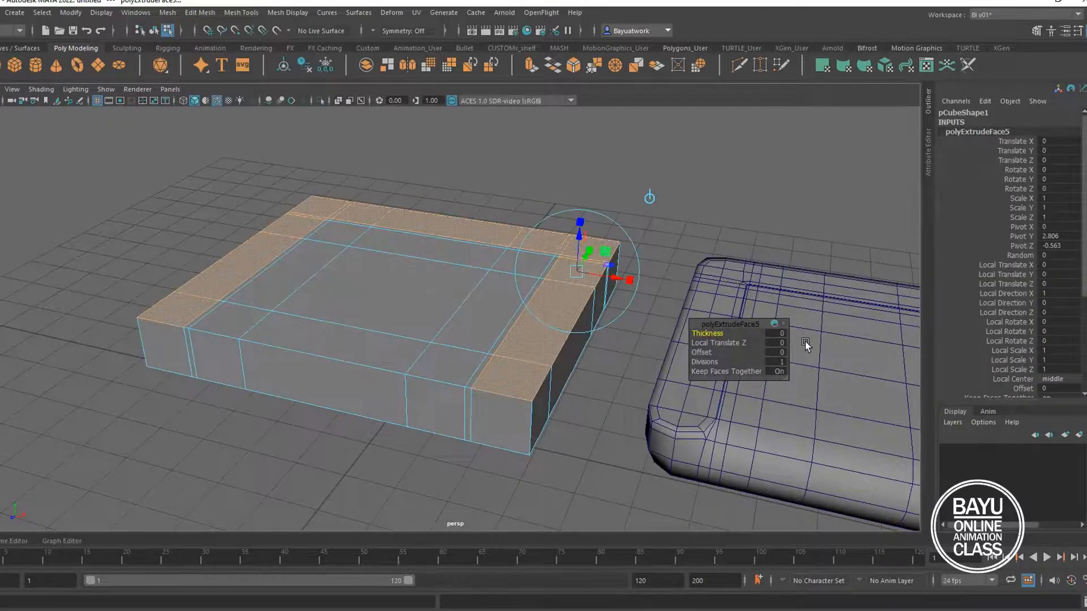
left_click(778, 342)
type(".1")
key("Return")
Step: Extrude the U-shaped border faces again, upward by a Local Translate Z of about 1.43, to raise the armrests and back
left_click(194, 13)
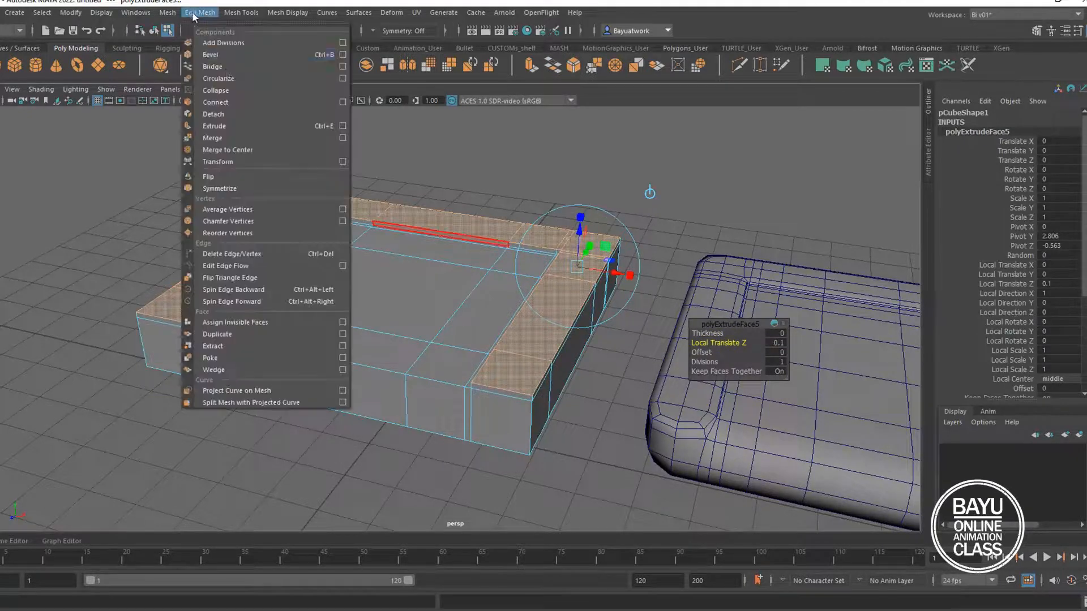
left_click(255, 130)
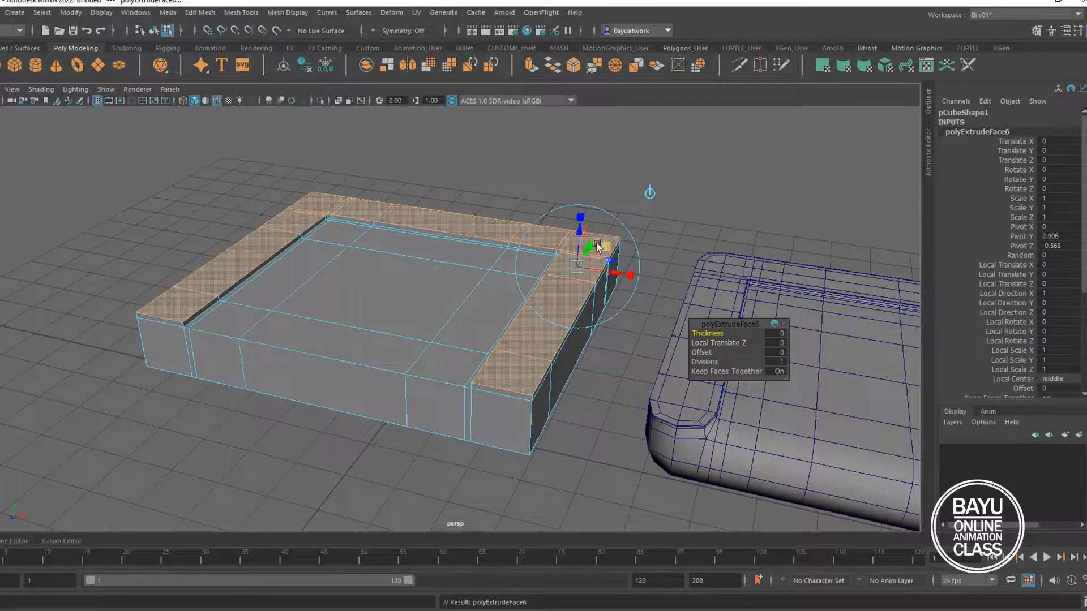
left_click_drag(579, 242, 580, 182)
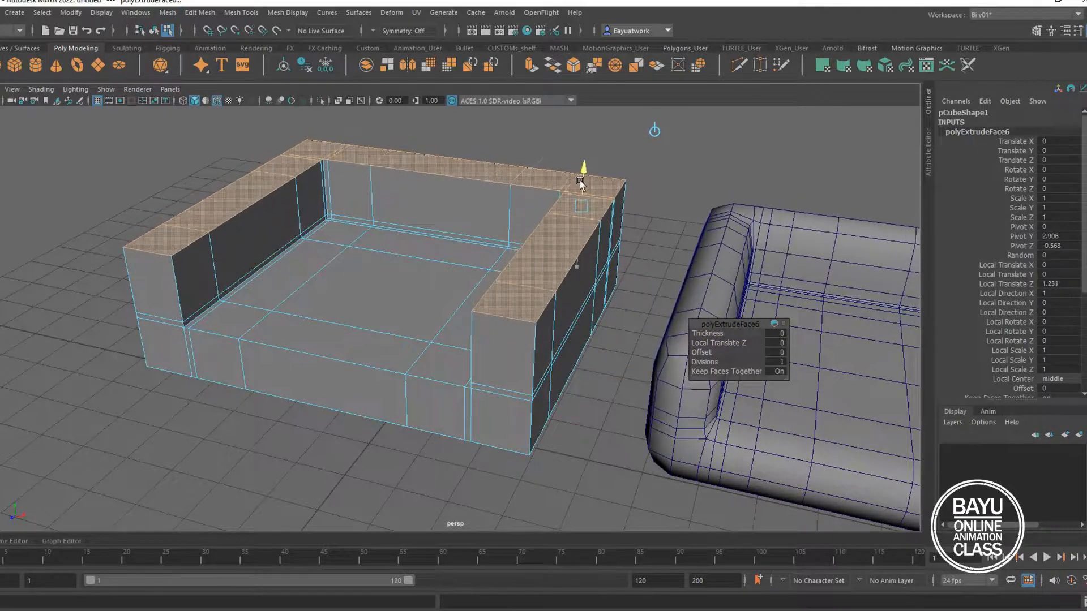
left_click_drag(580, 269, 635, 272, "alt")
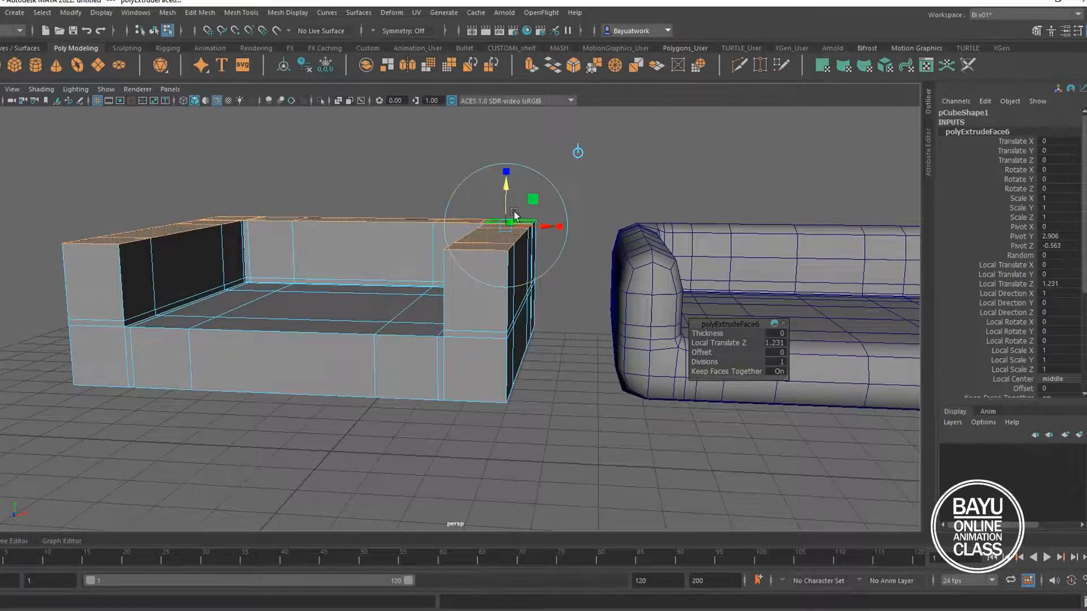
left_click_drag(505, 204, 505, 194)
left_click(200, 12)
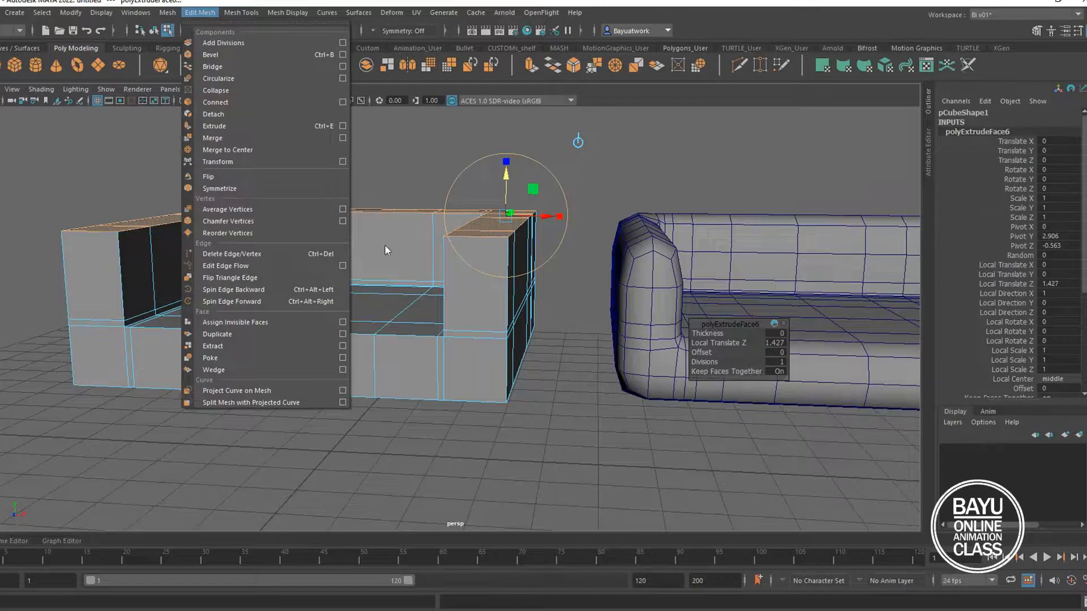
left_click(423, 230)
Step: Extrude the top faces along the back wall upward by a Local Translate Z of about 2.98 to form the backrest
left_click_drag(423, 229, 512, 333, "alt")
left_click(591, 428)
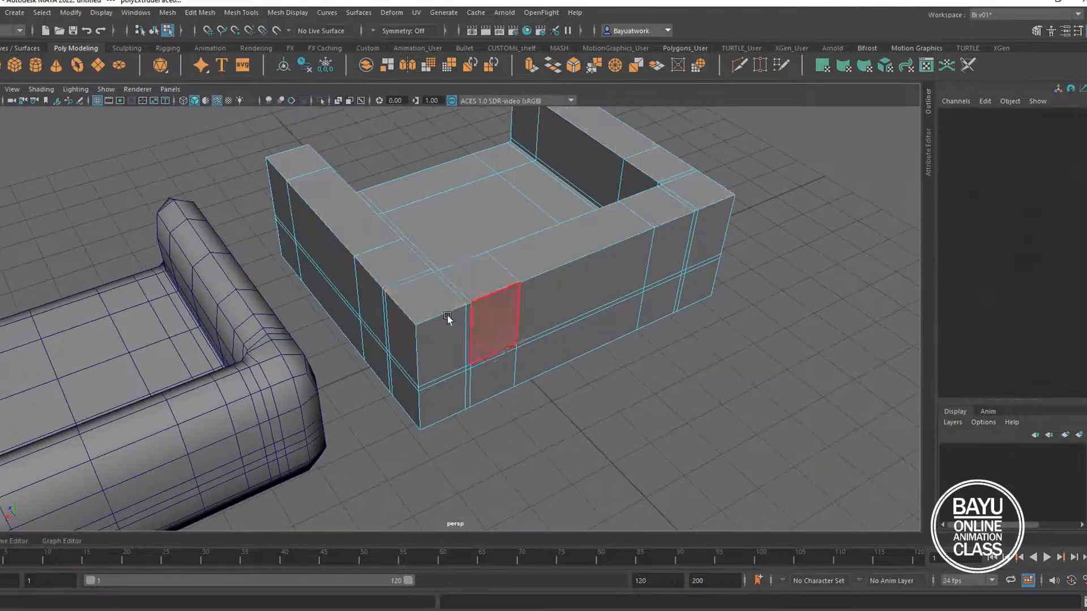
left_click(433, 304)
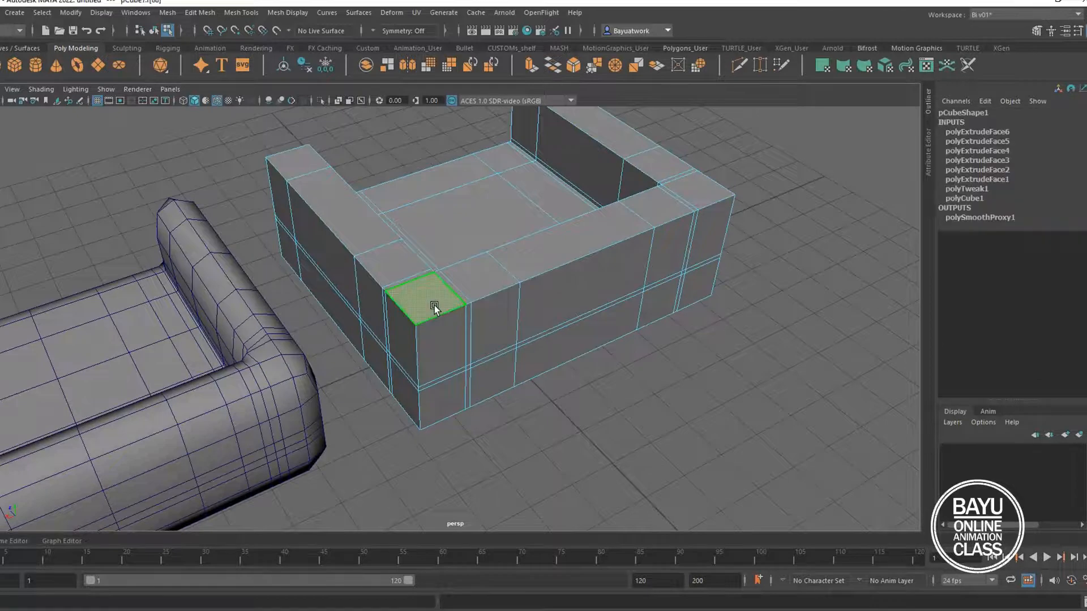
mouse_move(479, 286)
left_mouse_down("shift")
mouse_move(635, 208)
mouse_move(670, 204)
left_mouse_up("shift")
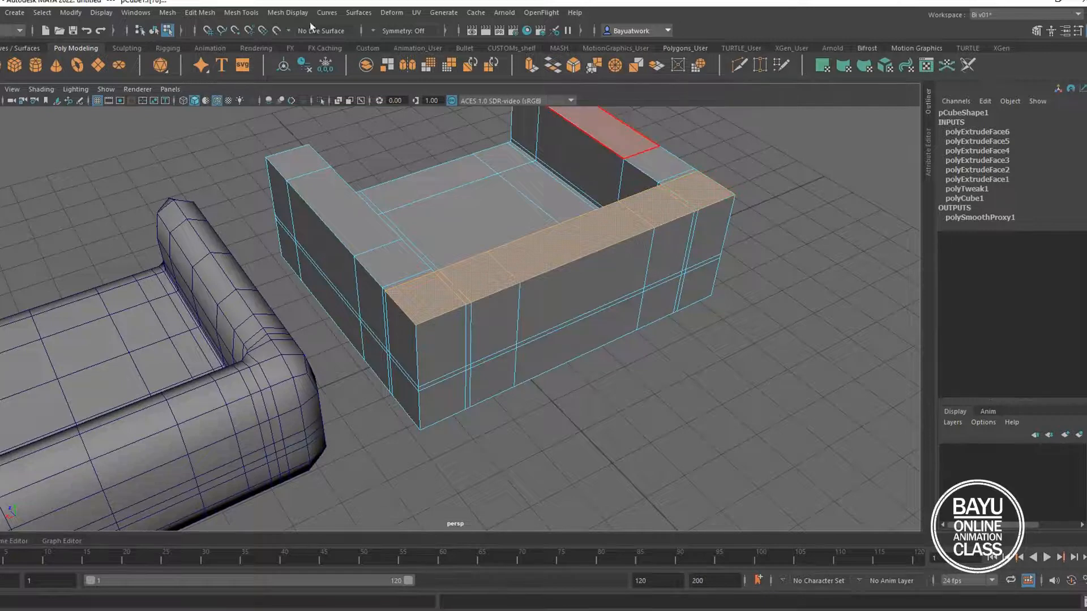
left_click(202, 12)
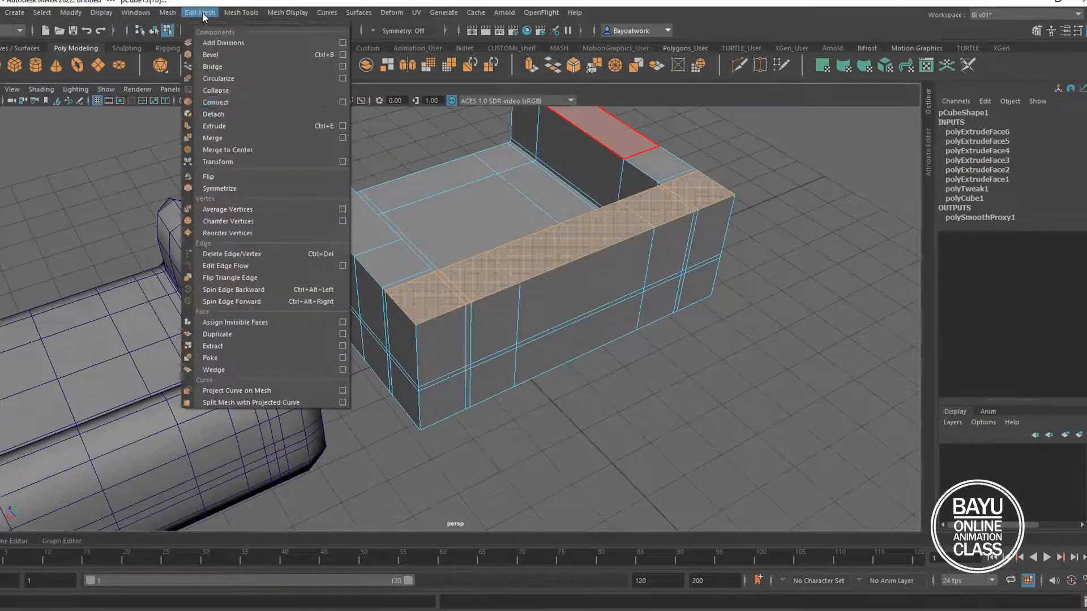
left_click(222, 124)
left_click_drag(650, 266, 381, 159, "alt")
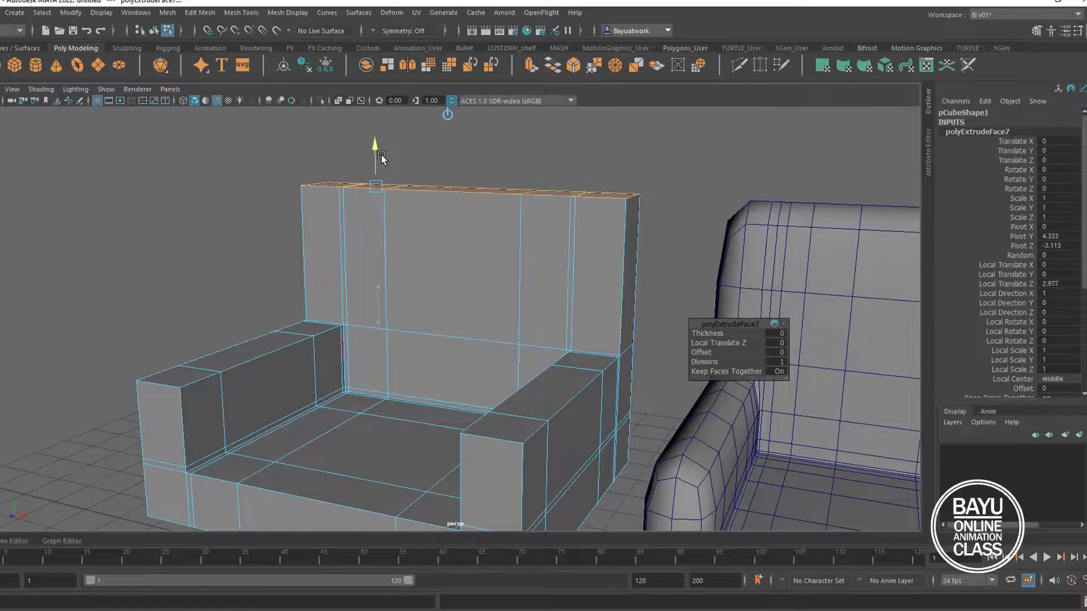
Step: Extrude the top faces of both armrests upward by a Local Translate Z of about 0.96
scroll(366, 250, "down", 5)
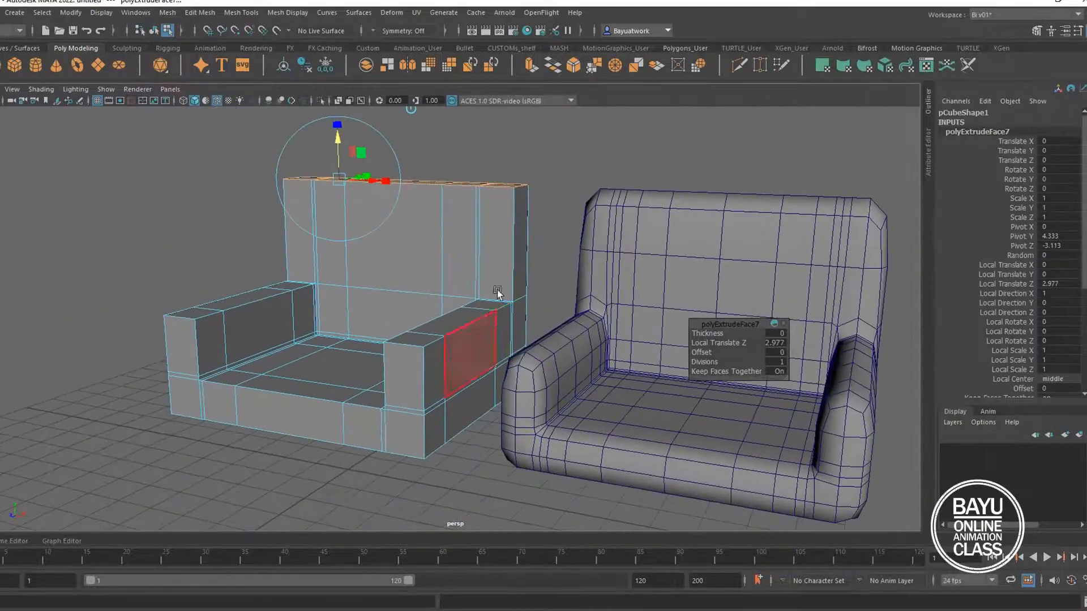
left_click_drag(352, 250, 342, 325, "alt")
scroll(342, 325, "up", 4)
left_click_drag(274, 339, 230, 376, "alt")
left_click_drag(178, 317, 277, 208)
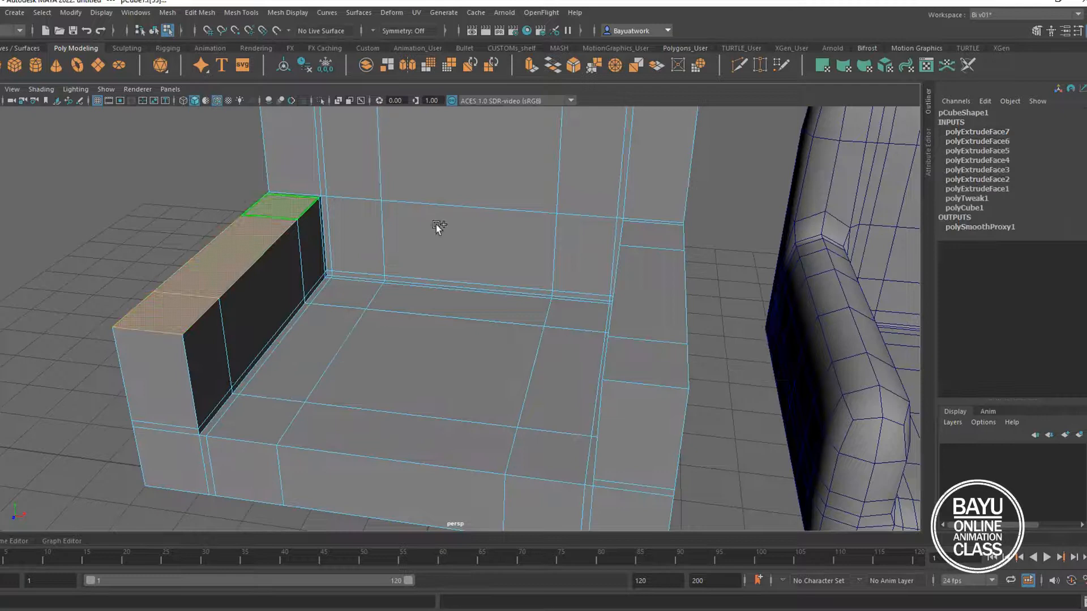
left_click(656, 233, "shift")
double_click(650, 368, "shift")
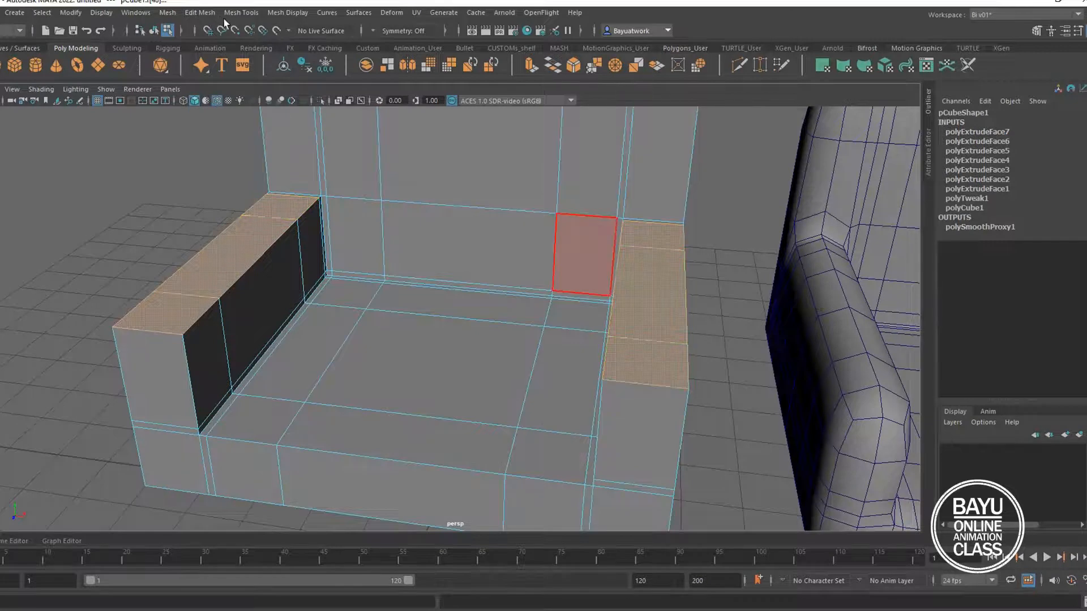
left_click(198, 12)
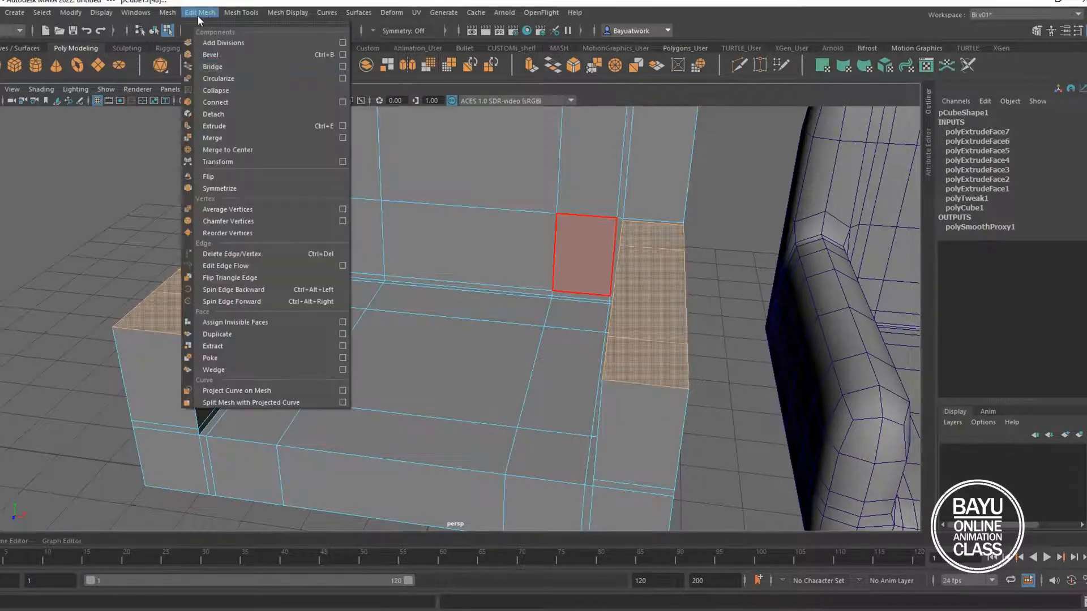
left_click(238, 125)
left_click_drag(566, 356, 538, 344, "alt")
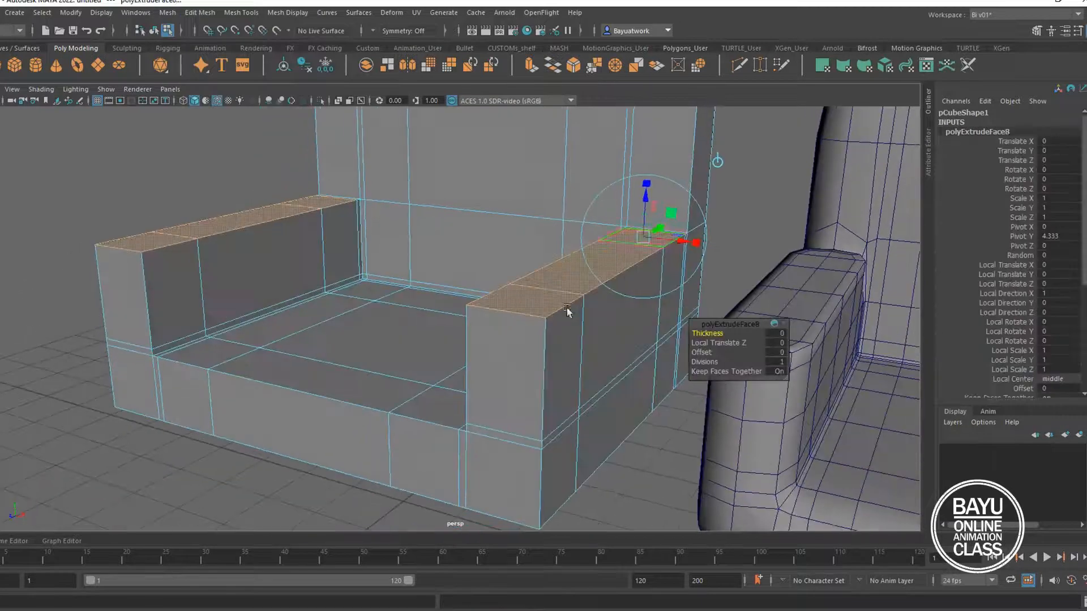
left_click_drag(645, 187, 664, 136)
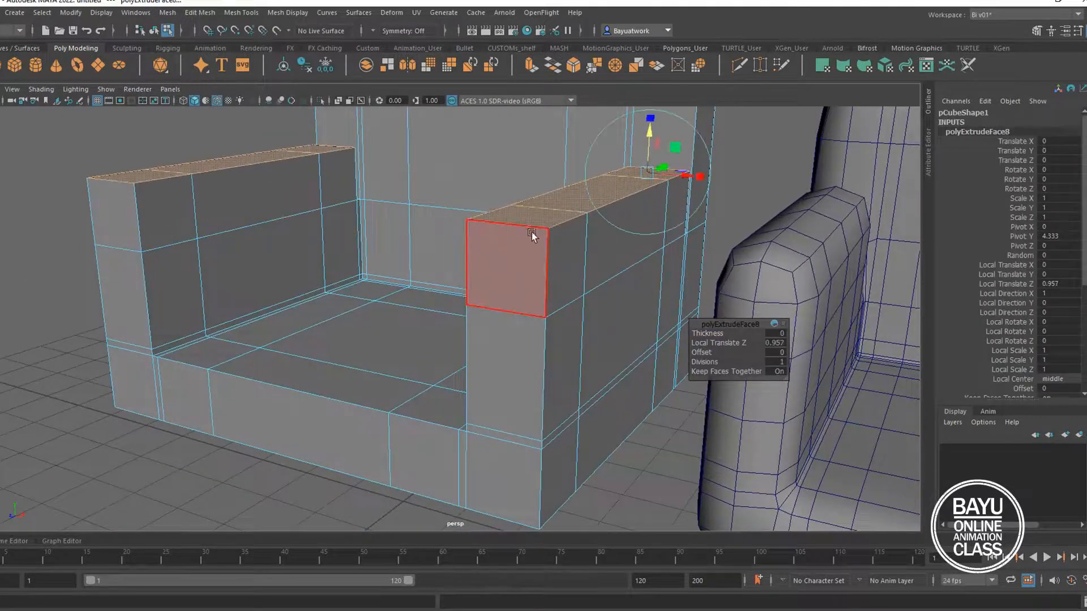
Step: Extrude the upper outer side faces of both armrests outward by a Local Translate Z of about 0.89
middle_click_drag(491, 295, 396, 316, "alt")
left_click_drag(495, 323, 467, 327, "alt")
left_click(409, 315)
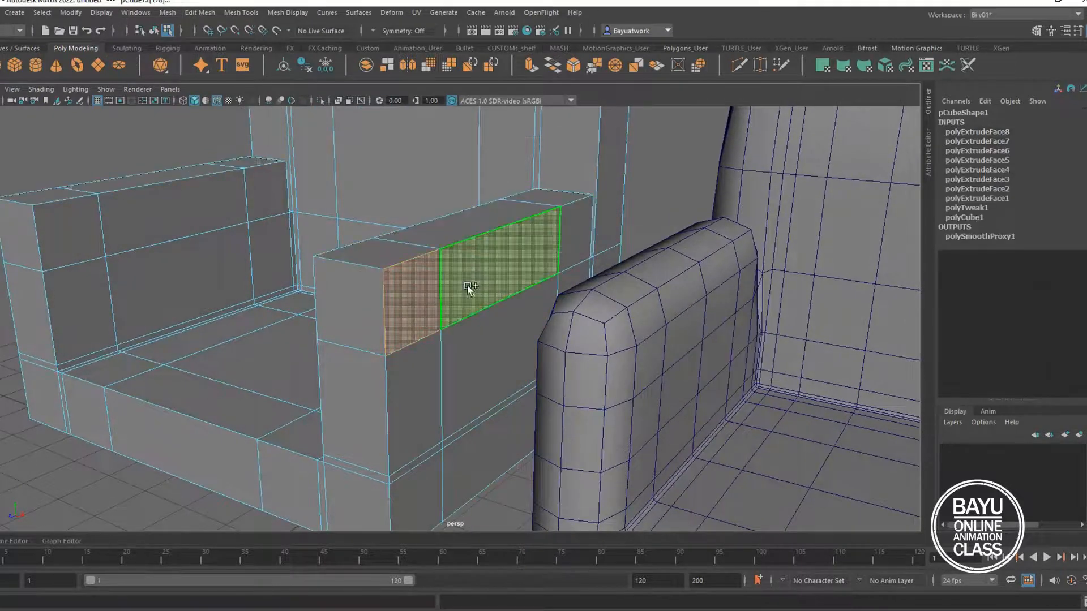
left_click_drag(266, 306, 368, 342, "alt")
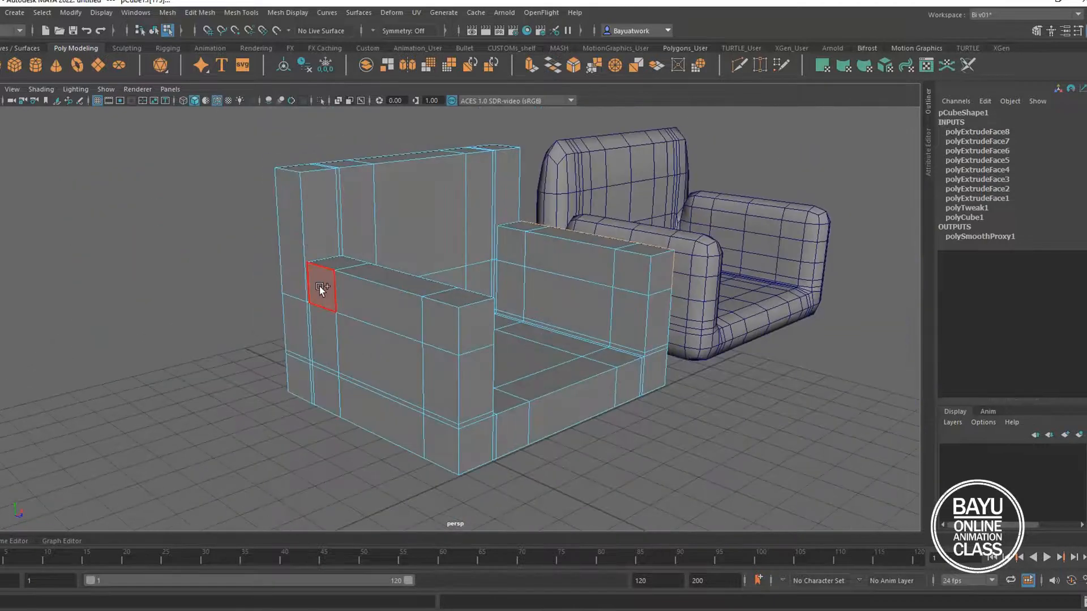
left_click(362, 293, "shift")
left_click(441, 317, "shift")
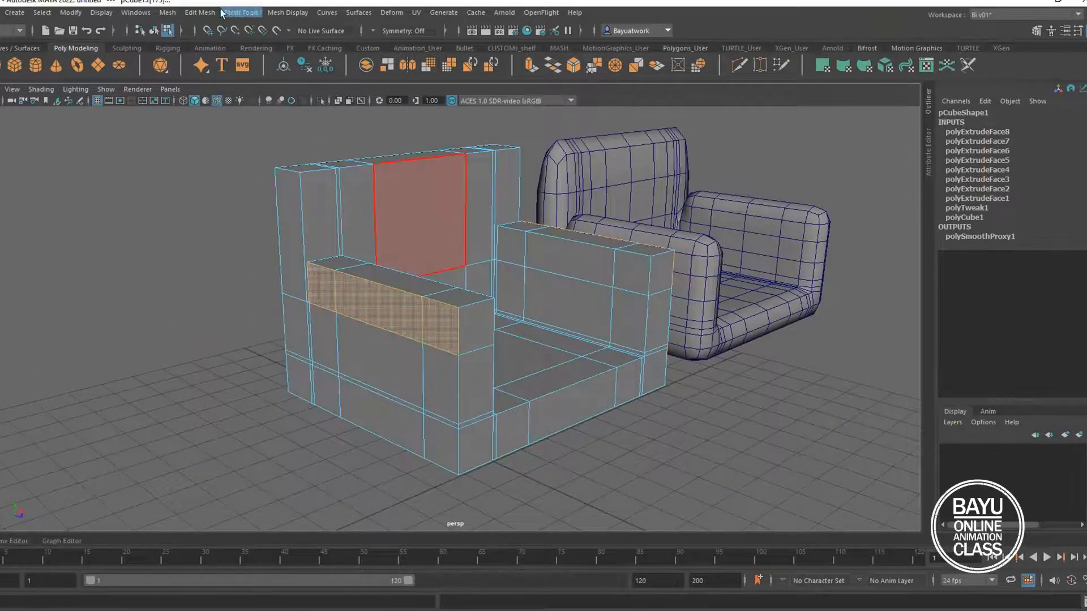
left_click(201, 12)
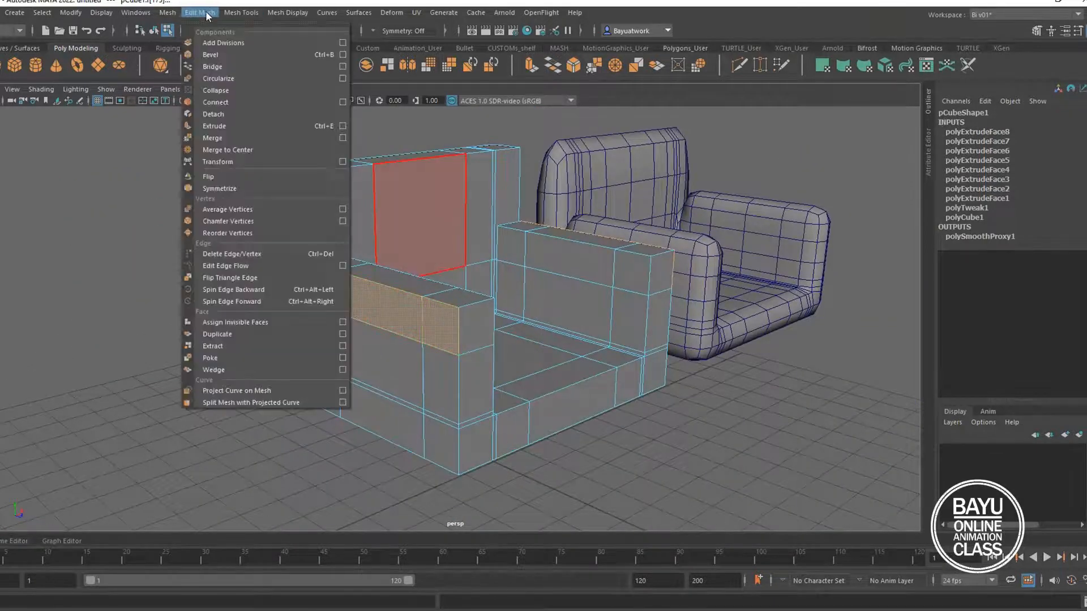
left_click(249, 123)
left_click_drag(681, 301, 597, 309, "alt")
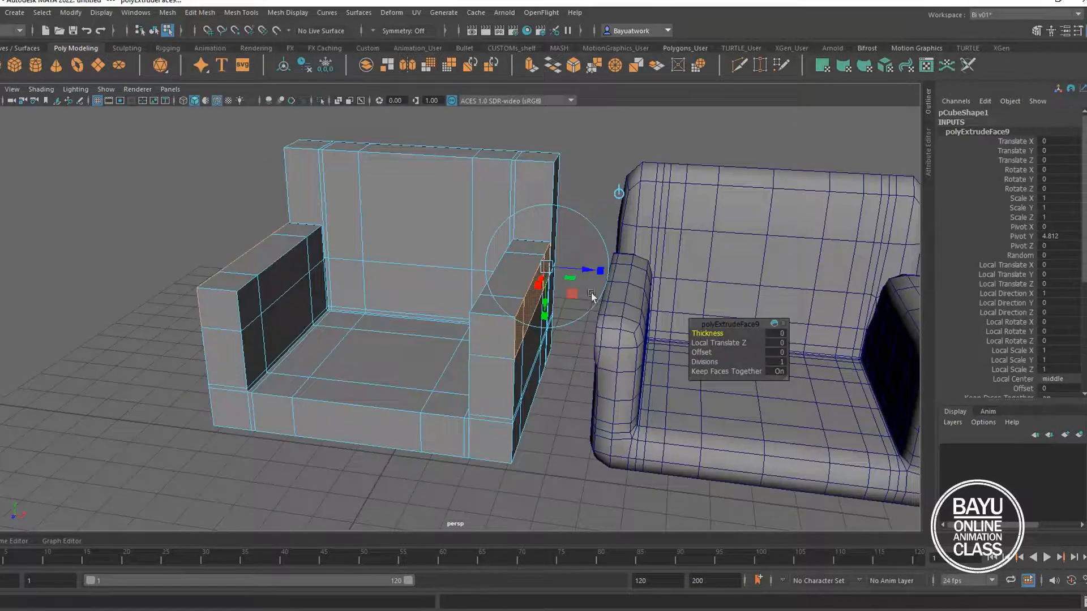
left_click_drag(599, 271, 685, 386)
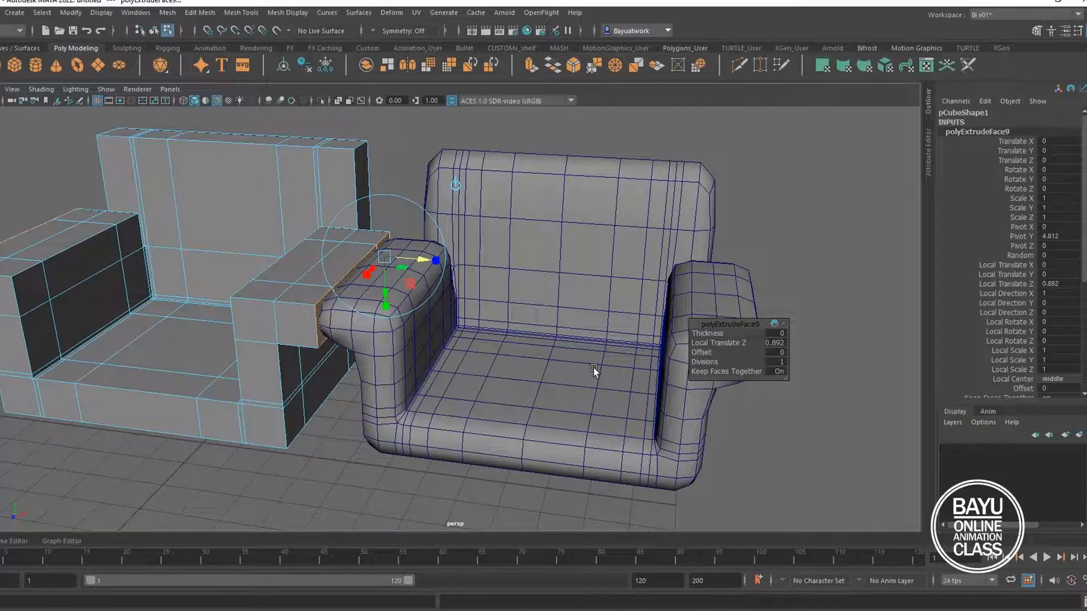
Step: Return to object mode and move the smoothed proxy chair away from the block model to a Translate X of about 10.7
right_click_drag(752, 181, 786, 169)
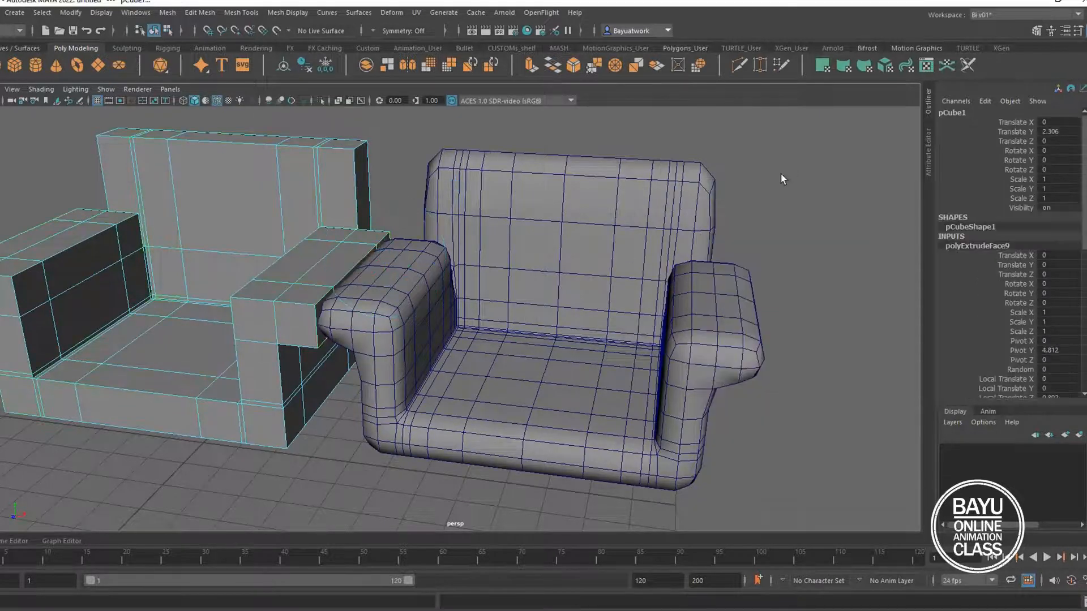
left_click(600, 290)
key("w")
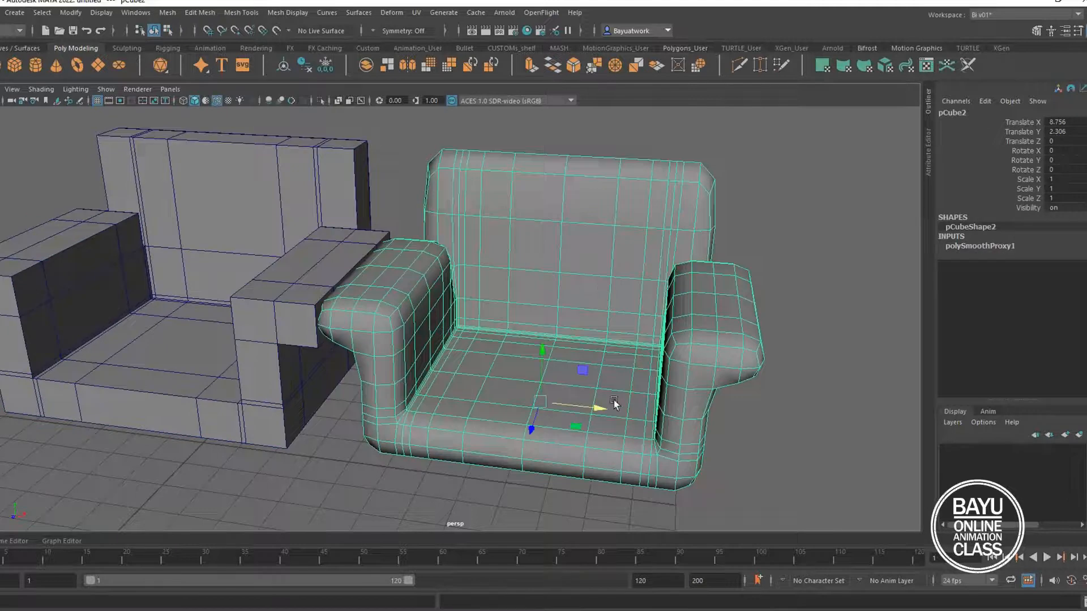
left_click_drag(597, 412, 684, 423)
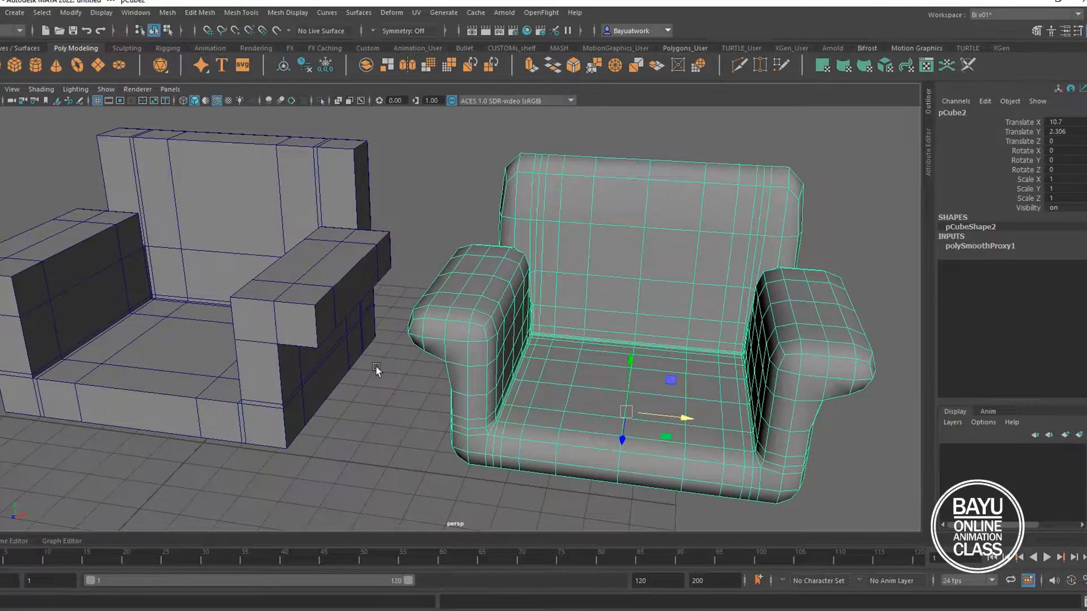
Step: Extrude the underside faces of both armrest overhangs downward by a Local Translate Z of about 0.89
middle_click_drag(358, 370, 489, 365, "alt")
left_click_drag(381, 376, 450, 363, "alt")
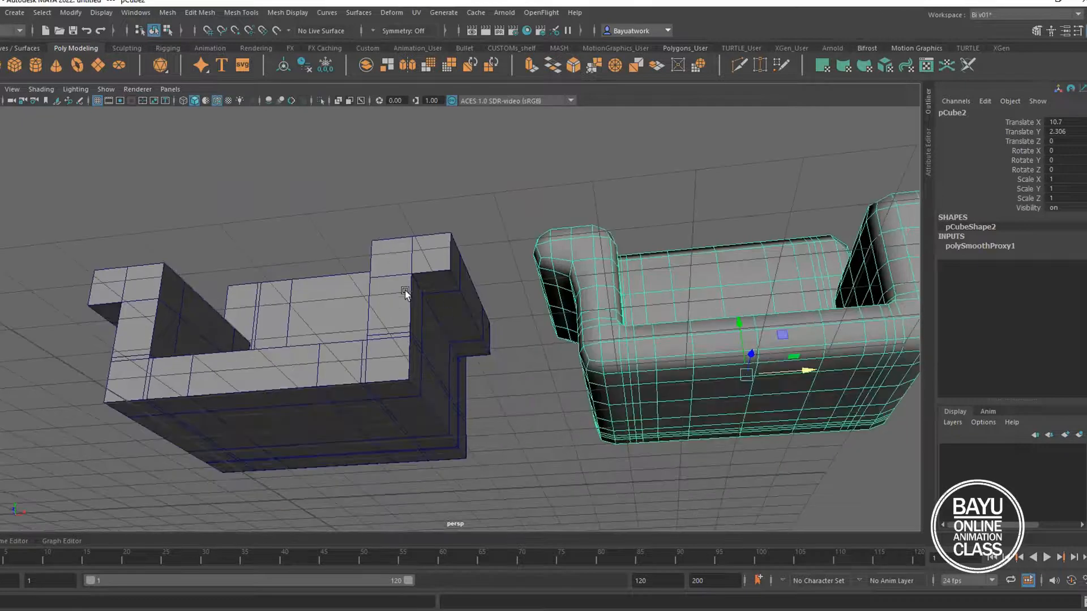
left_click(431, 368)
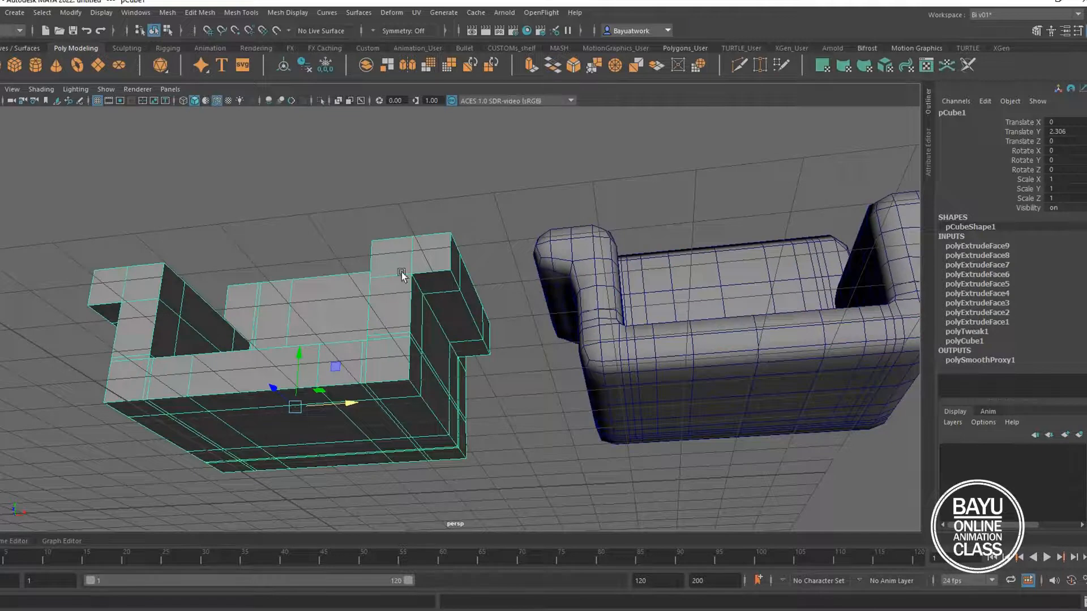
right_click_drag(401, 264, 439, 287)
left_click(435, 283)
left_click(447, 312)
left_click_drag(262, 358, 280, 349, "alt")
left_click(161, 270, "shift")
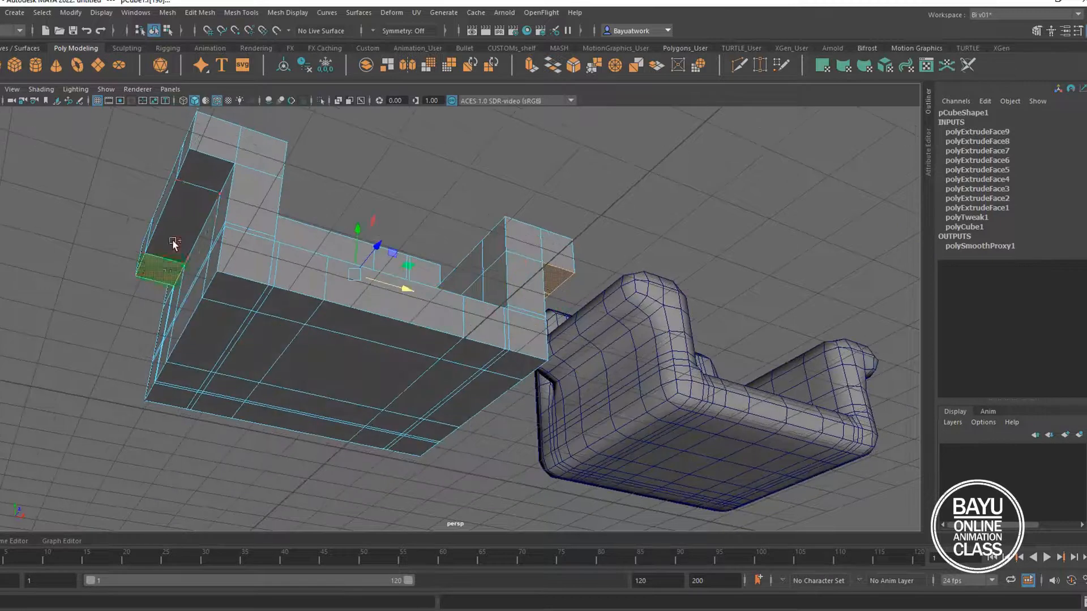
left_click(206, 188, "shift")
left_click(206, 179, "shift")
left_click_drag(376, 270, 374, 287, "alt")
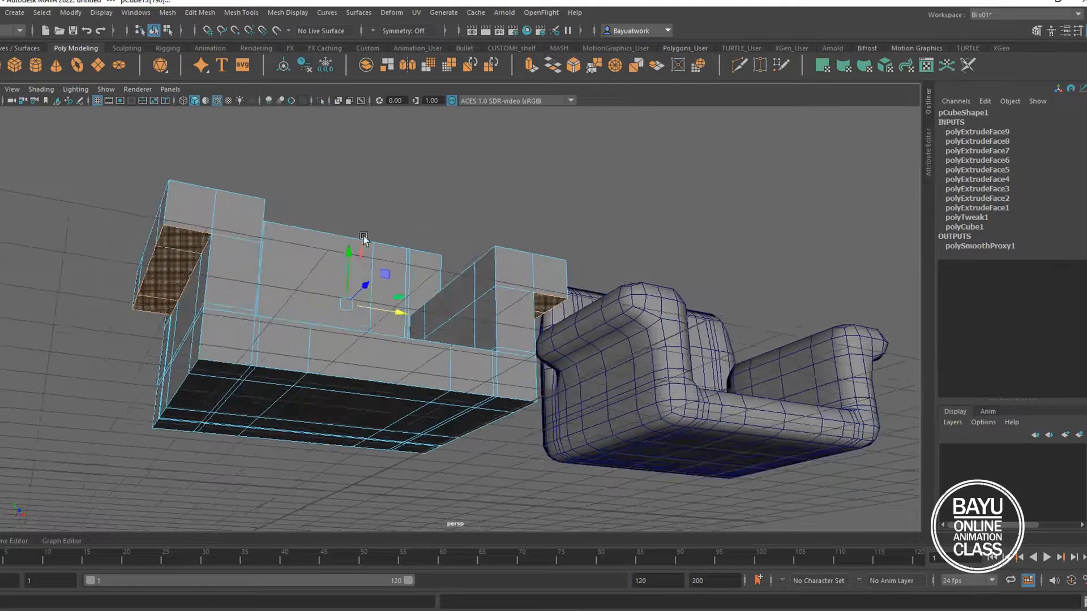
left_click(200, 12)
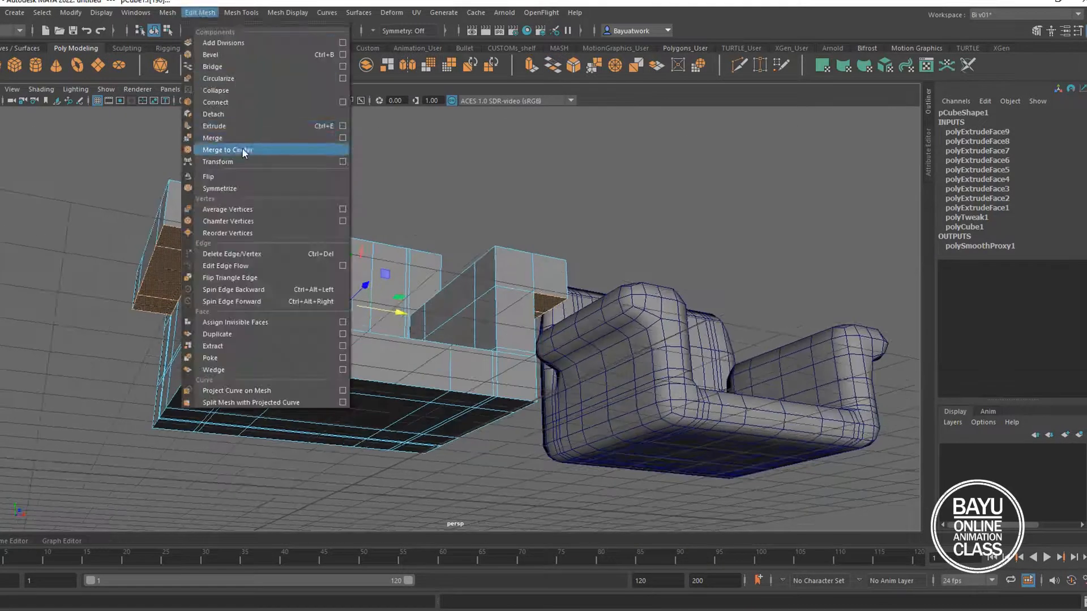
left_click(229, 126)
left_click_drag(359, 340, 373, 377, "alt")
left_click_drag(456, 407, 471, 424, "alt")
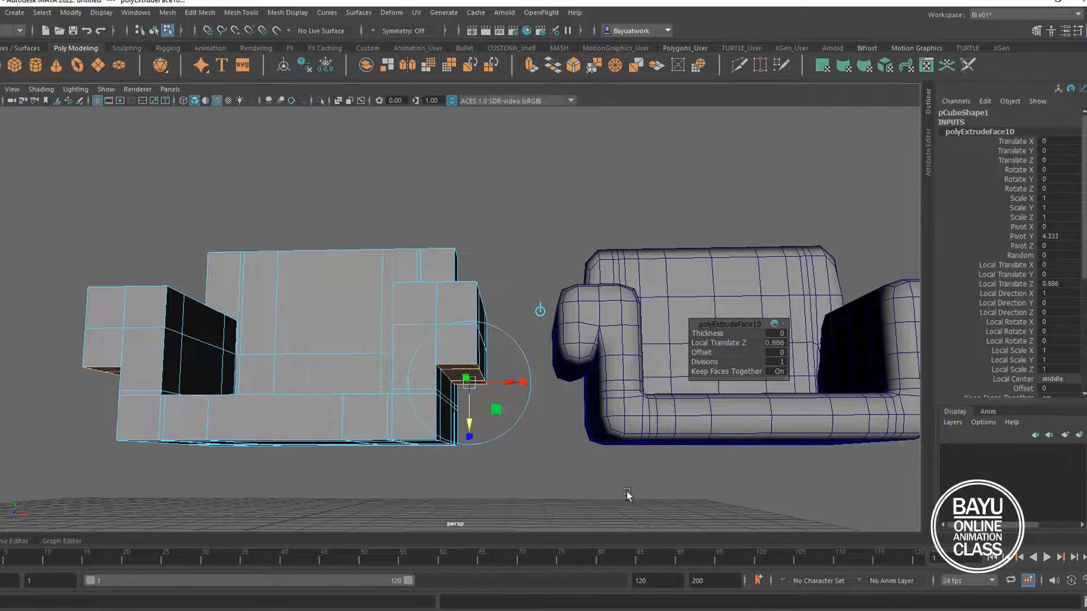
left_click_drag(403, 348, 420, 362, "alt")
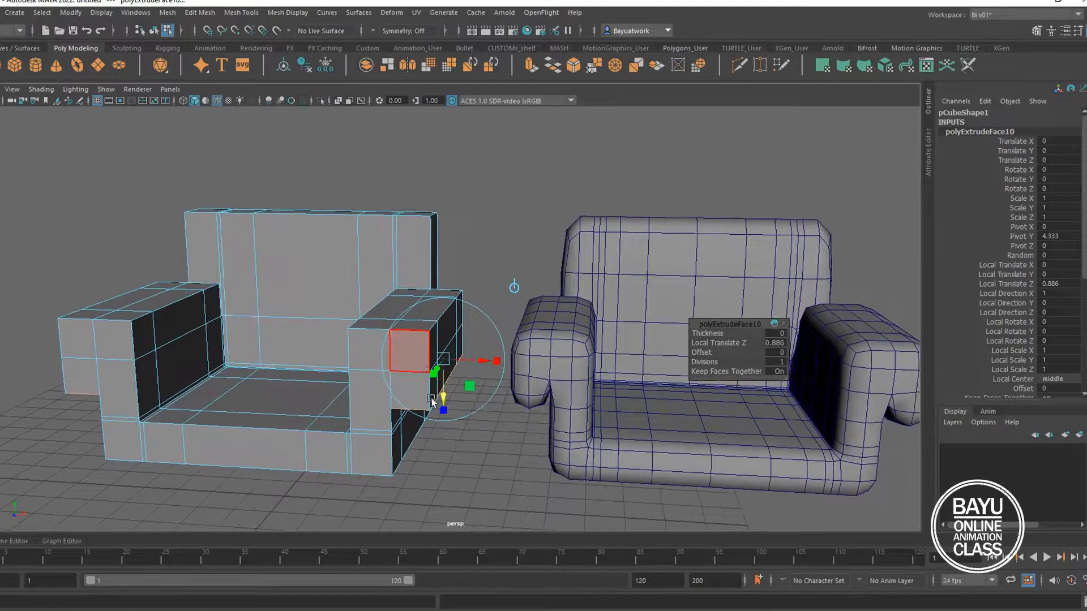
Step: Select only the bottom faces of the chair base and extrude them downward by a Local Translate Z of about 1.82
middle_click_drag(436, 441, 440, 348, "alt")
left_click_drag(439, 348, 440, 414, "alt")
right_click_drag(440, 395, 447, 285)
left_click_drag(282, 385, 521, 321)
left_click_drag(586, 397, 496, 315, "alt")
left_click_drag(455, 379, 496, 388, "alt")
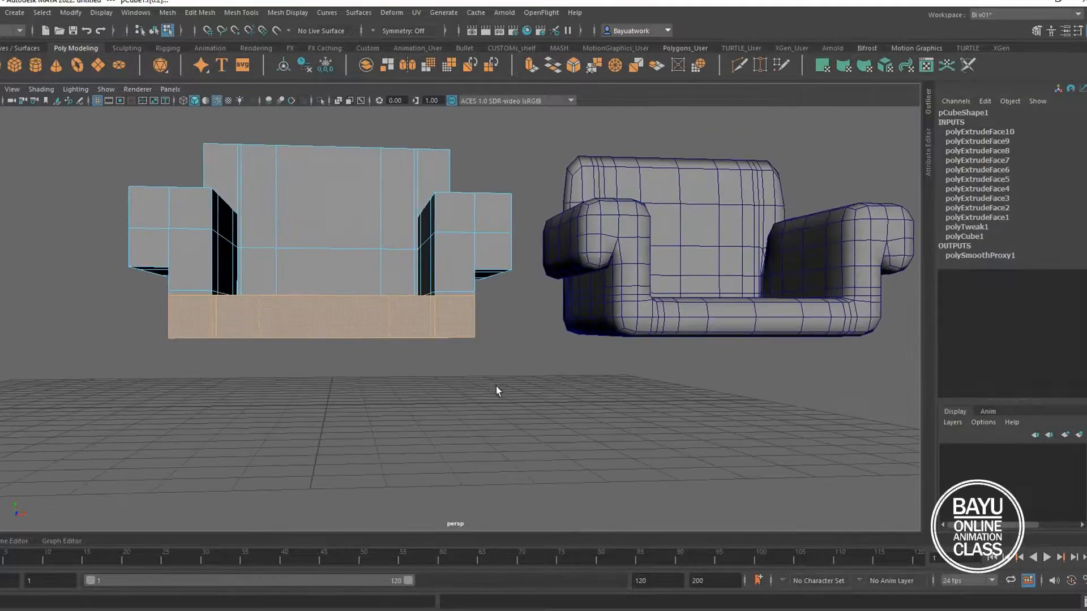
left_click_drag(73, 217, 528, 318, "ctrl")
left_click_drag(569, 395, 21, 395, "alt")
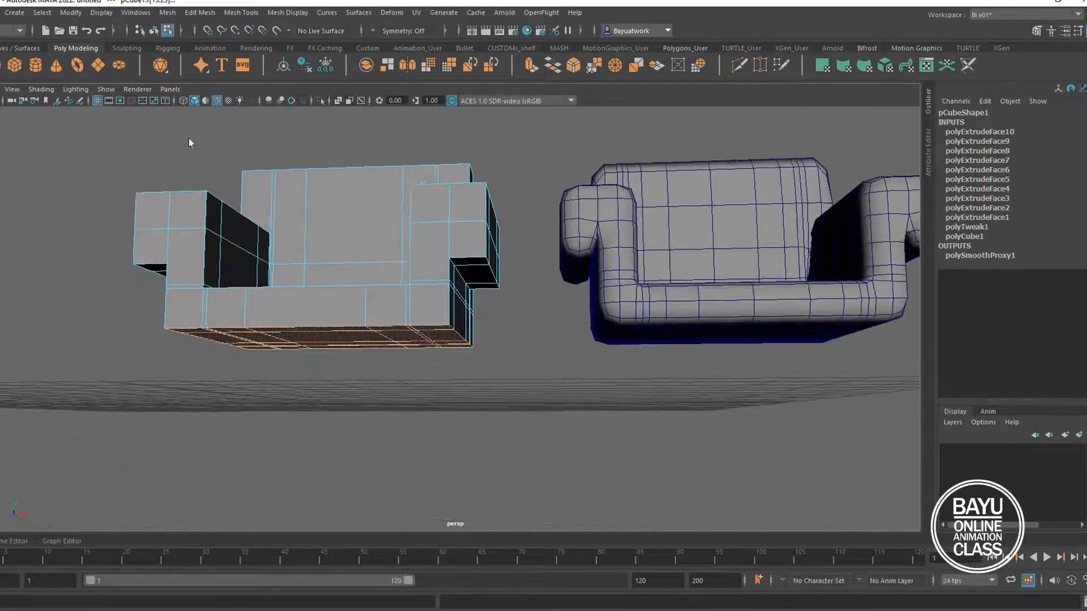
left_click(192, 12)
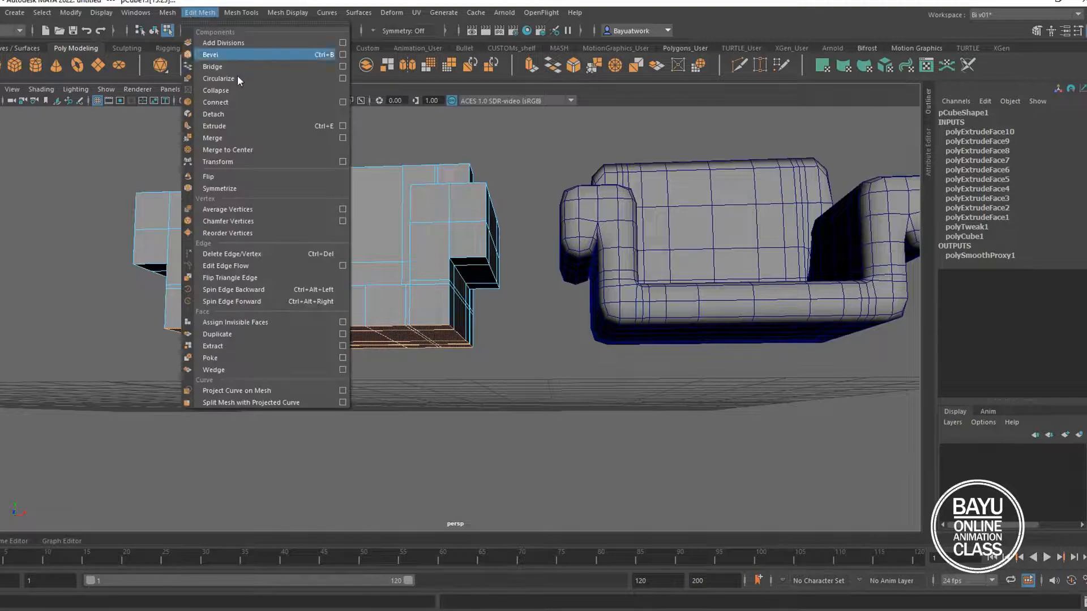
left_click(246, 126)
left_click_drag(369, 387, 483, 319, "alt")
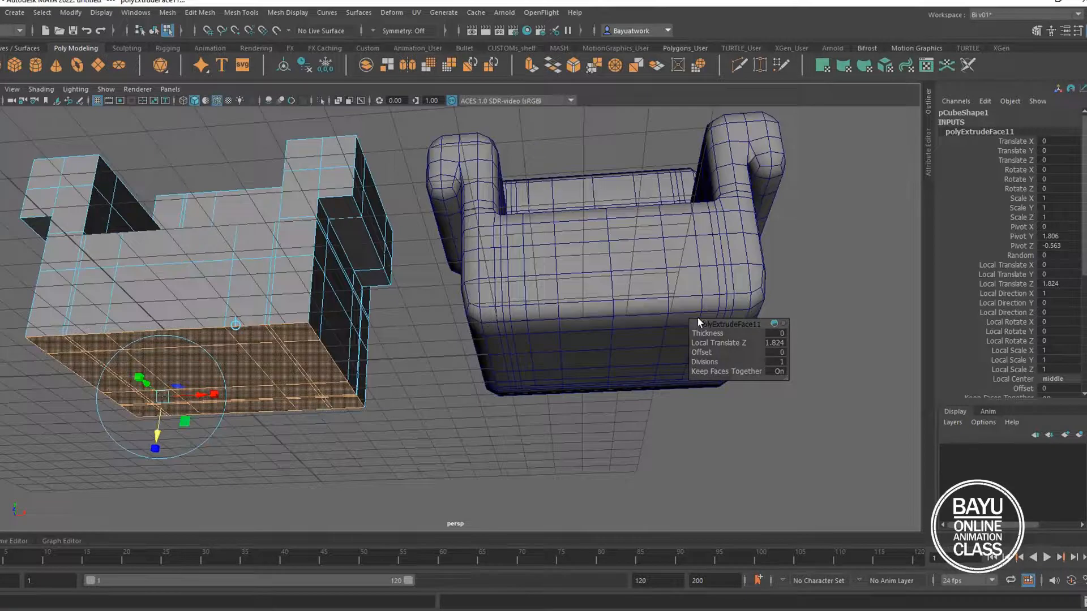
Step: Extrude the base's bottom faces again, downward by a Local Translate Z of about 0.3
middle_click_drag(358, 339, 414, 323, "alt")
left_click_drag(415, 323, 391, 337, "alt")
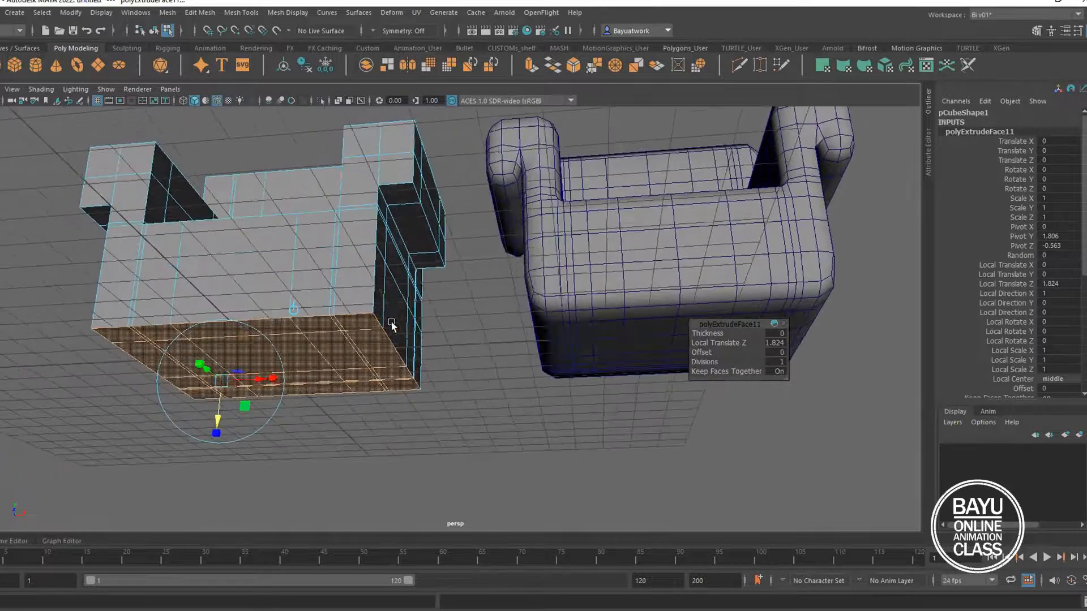
left_click(206, 13)
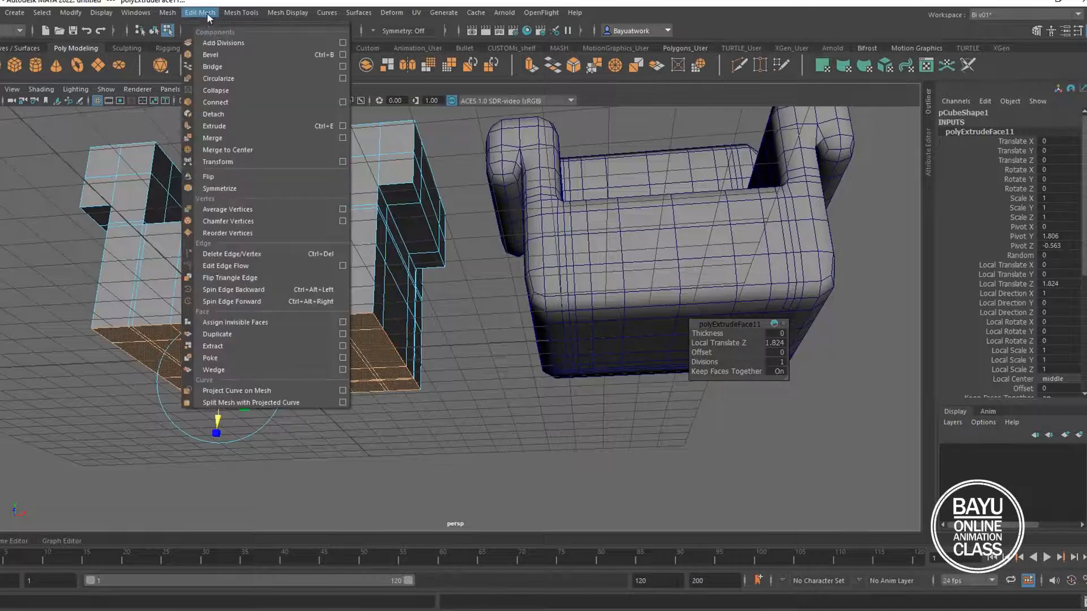
left_click(254, 127)
left_click_drag(254, 409, 225, 422, "alt")
middle_click_drag(484, 358, 326, 336, "alt")
left_click_drag(327, 335, 514, 389, "alt")
left_click_drag(432, 316, 447, 289, "alt")
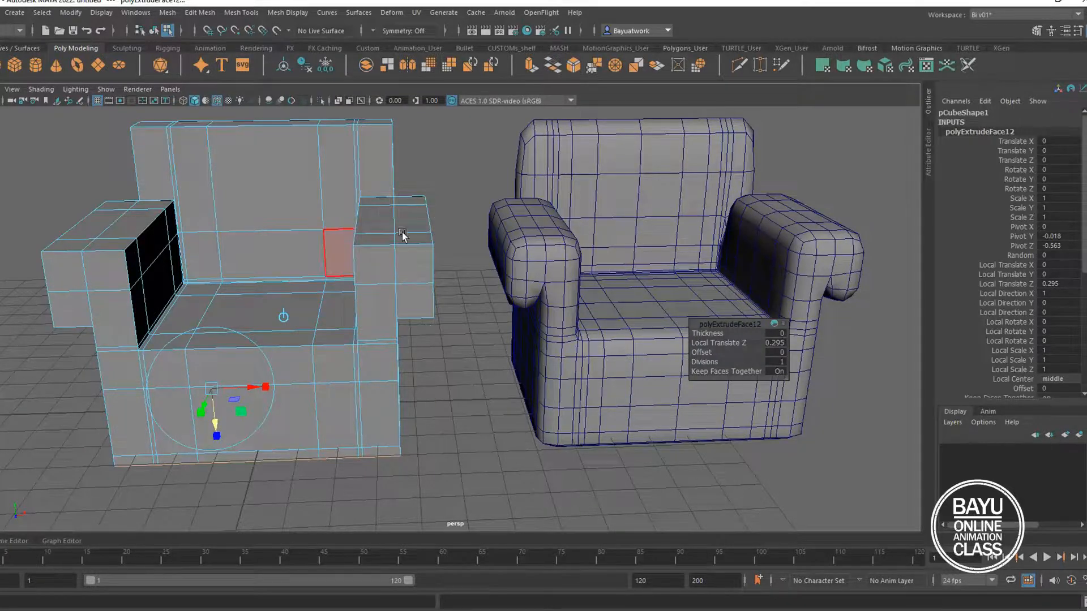
Step: Select the upper and lower outer lengthwise edges of both armrests and scale them inward to round the outer arm profile
left_click_drag(426, 270, 393, 318, "alt")
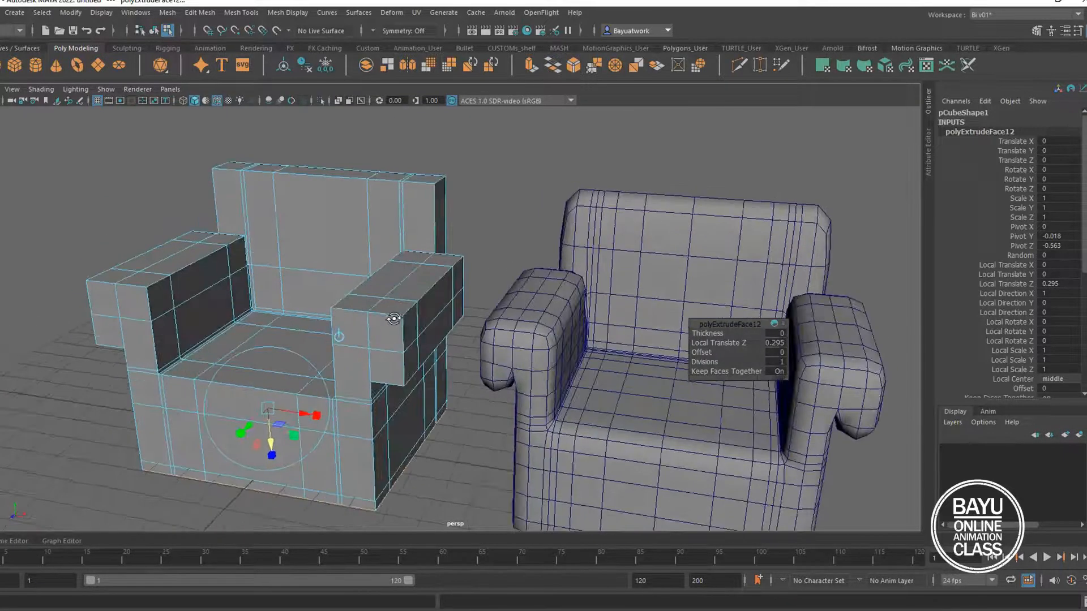
right_click(485, 195)
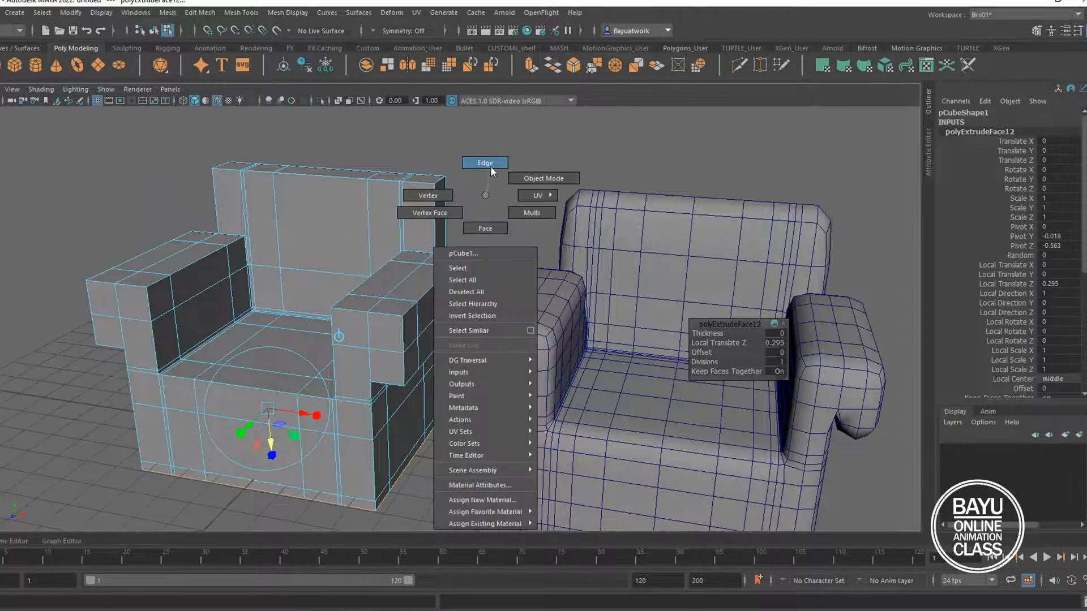
left_click(490, 168)
left_click(434, 285)
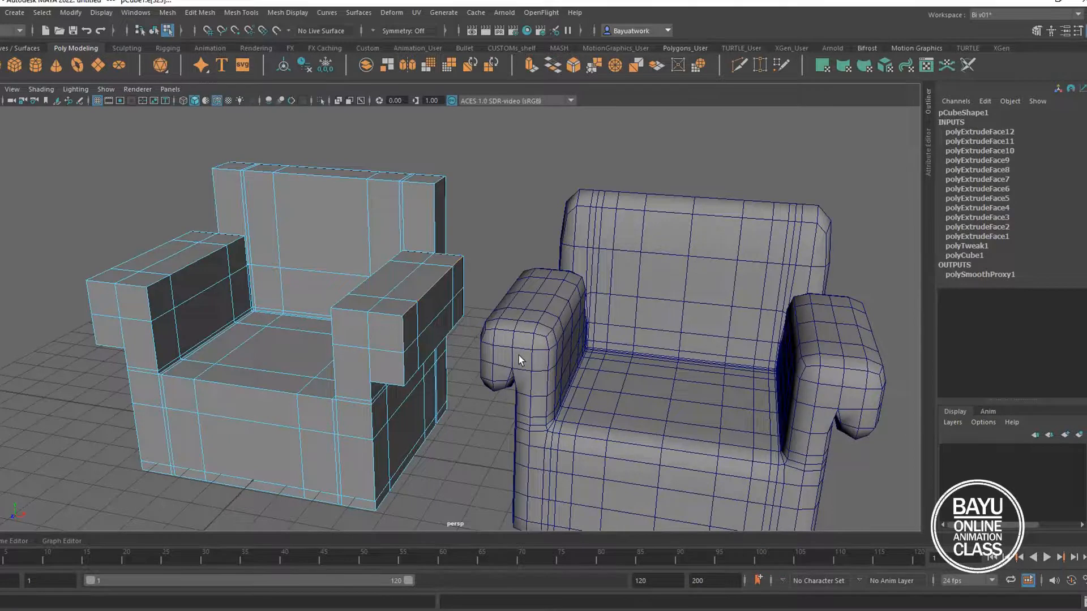
left_click_drag(433, 390, 421, 368, "alt")
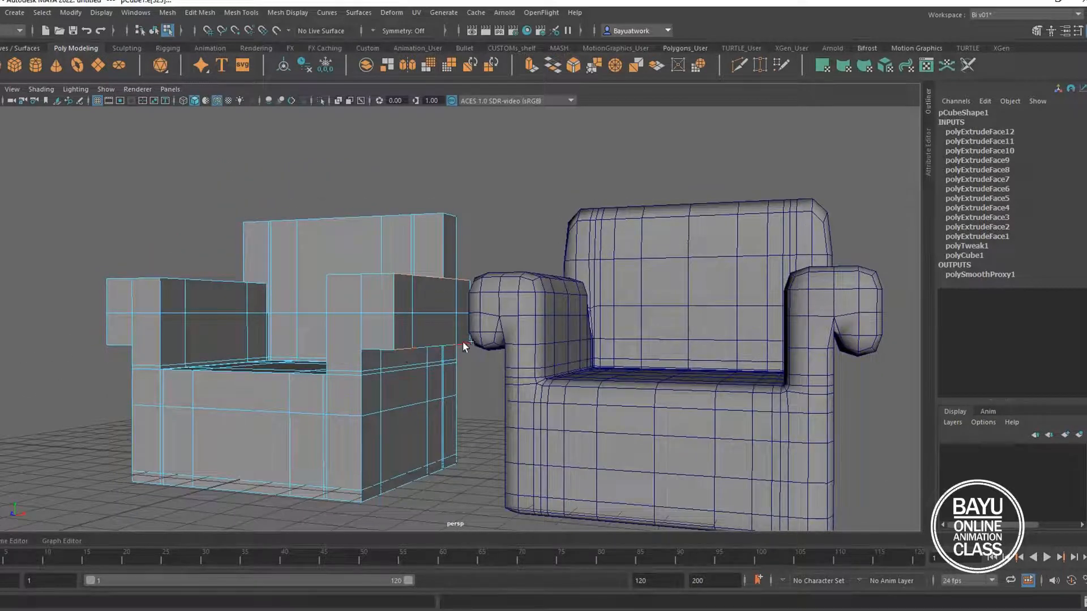
left_click_drag(361, 374, 351, 298, "alt")
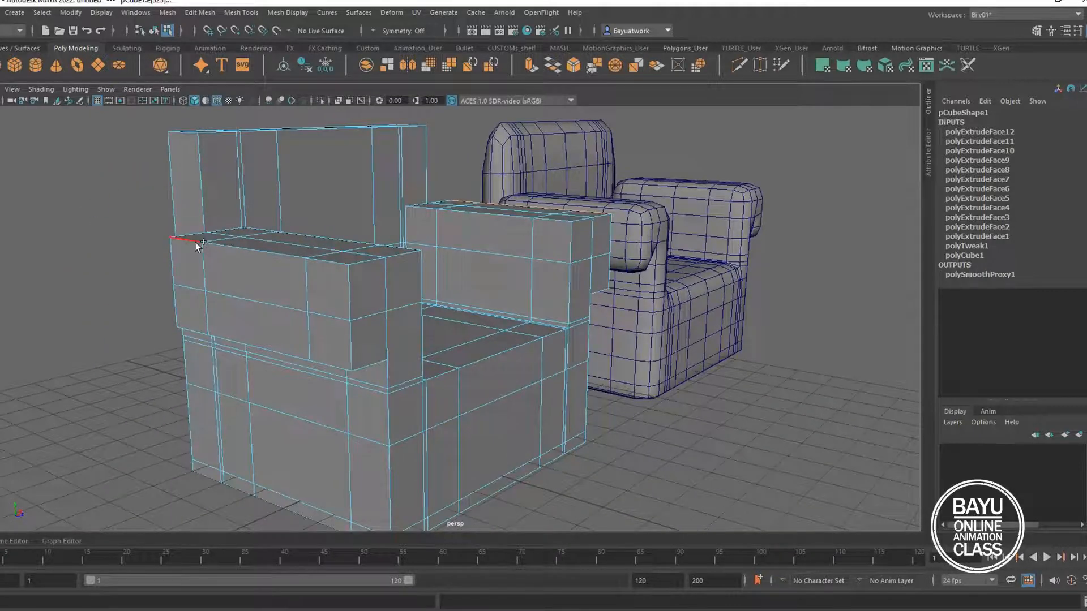
double_click(320, 259, "shift")
left_click_drag(458, 338, 326, 335, "alt")
key("w")
left_click_drag(392, 258, 602, 256, "alt")
left_click_drag(281, 194, 284, 206)
left_click_drag(657, 261, 547, 199, "alt")
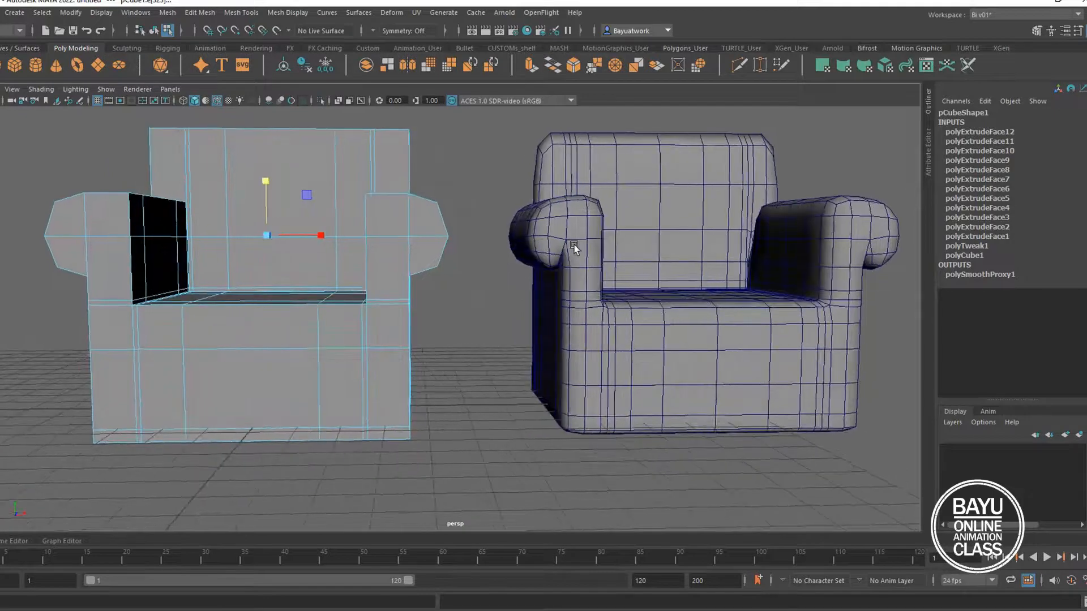
Step: Select the inner top lengthwise edges of both armrests, lower them slightly and scale them apart along X to round the inner side
left_click_drag(196, 243, 206, 270, "alt")
left_click(175, 249)
left_click(214, 220, "shift")
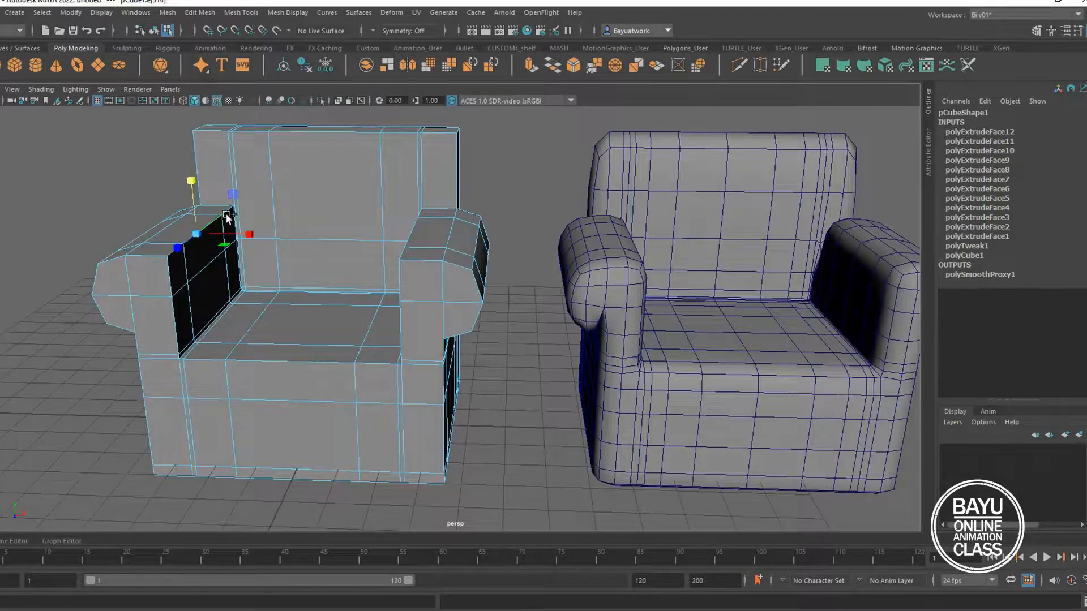
left_click_drag(300, 283, 353, 280, "alt")
left_click(413, 223, "shift")
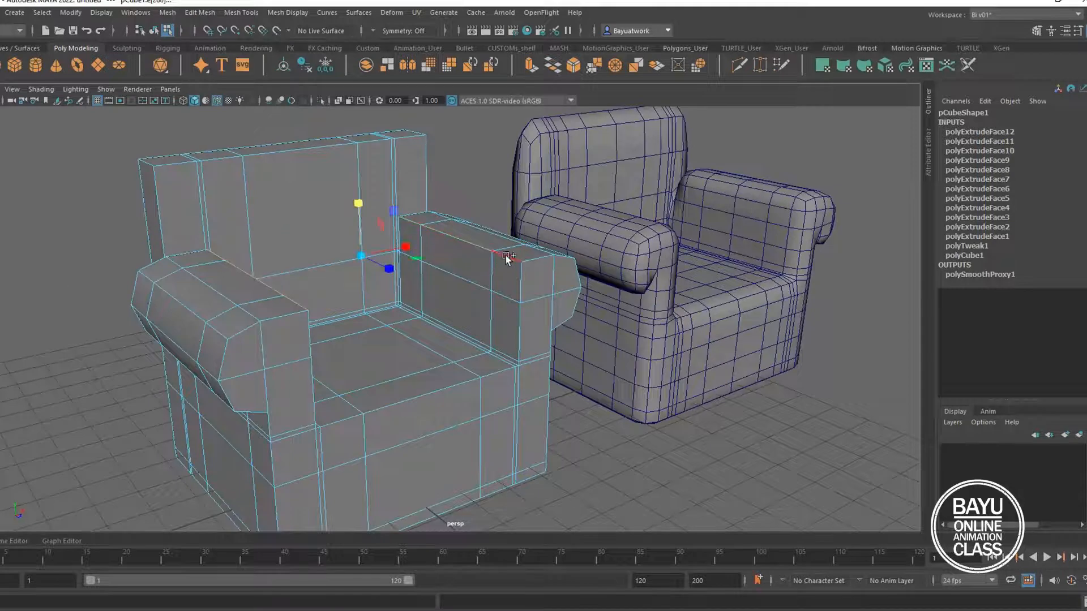
left_click_drag(521, 264, 378, 223, "alt")
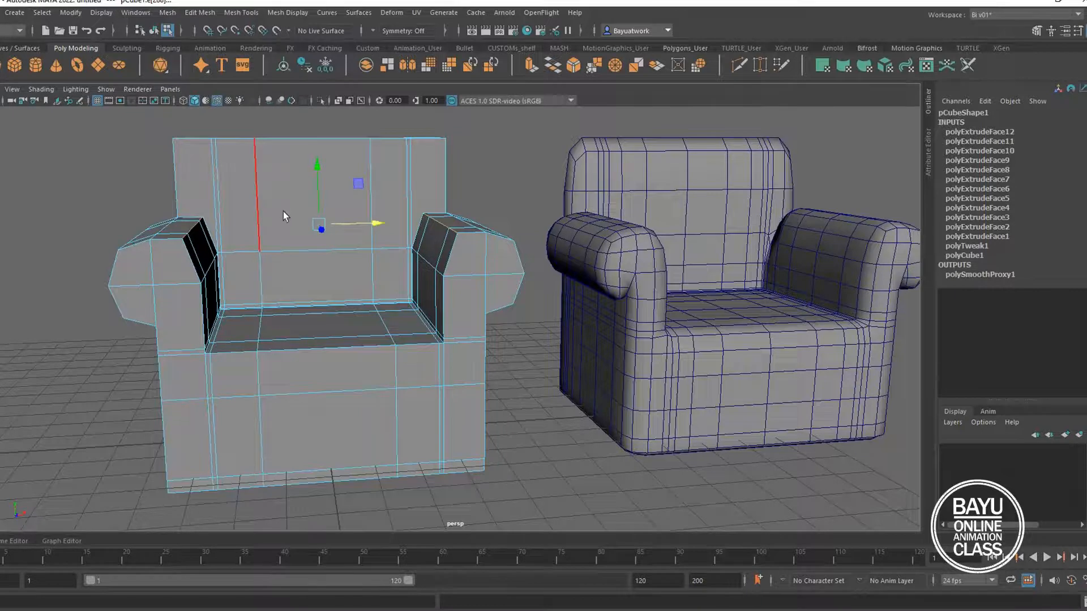
left_click_drag(283, 213, 275, 208, "alt")
left_click_drag(321, 162, 321, 171)
left_click_drag(422, 194, 647, 260, "alt")
left_click_drag(344, 258, 368, 258, "alt")
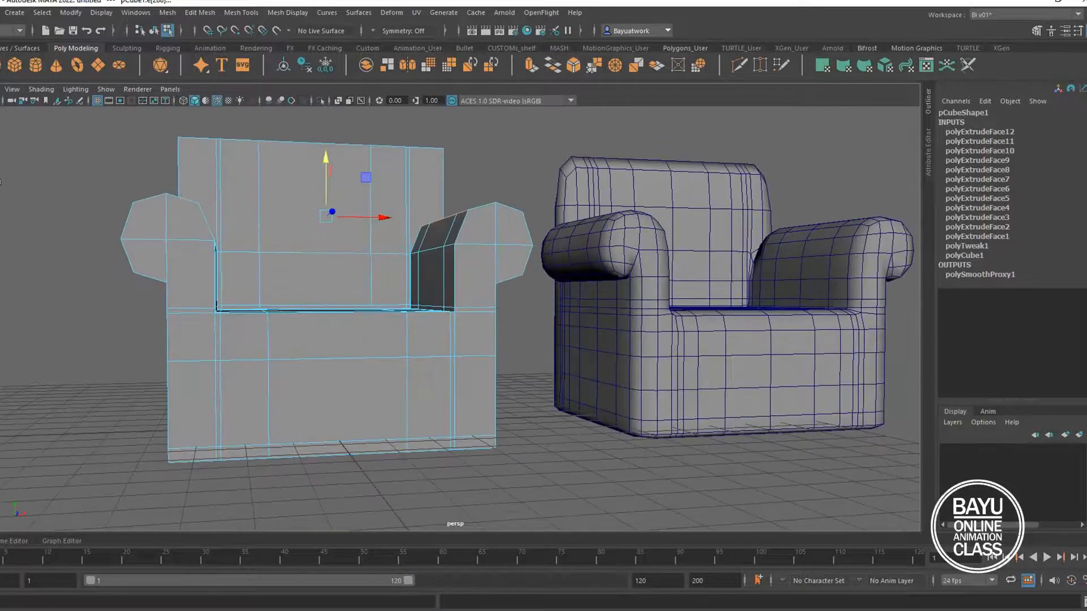
left_click_drag(207, 222, 305, 242, "alt")
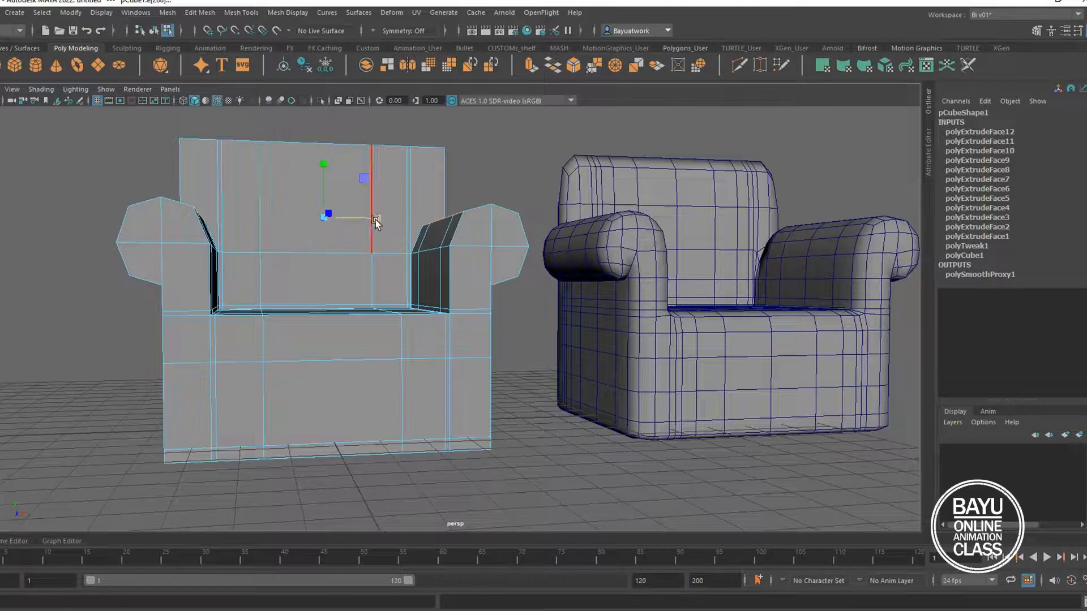
left_click_drag(375, 219, 374, 223)
left_click_drag(616, 298, 569, 290, "alt")
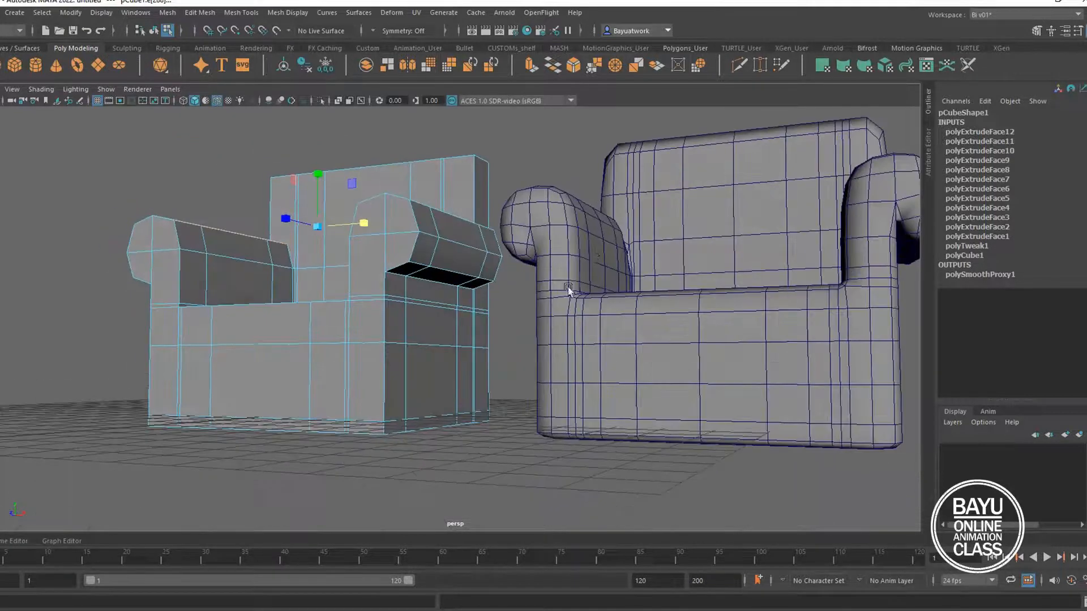
Step: Select the middle lengthwise edges on the inner sides of both armrests and scale them along X to bulge toward the seat
left_click_drag(320, 276, 200, 300, "alt")
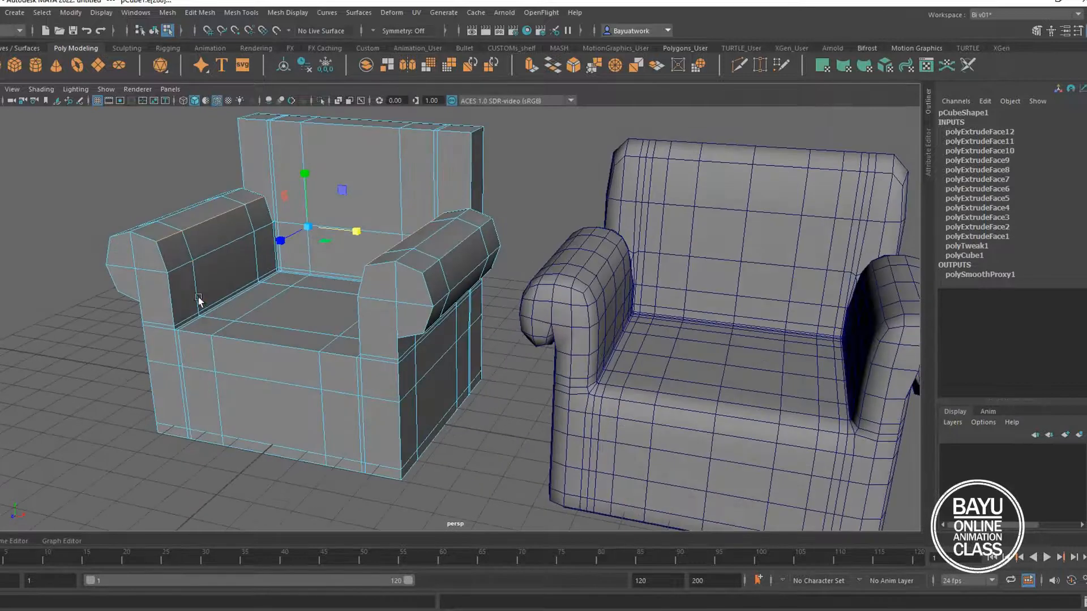
left_click(181, 271)
left_click_drag(306, 277, 352, 280, "alt")
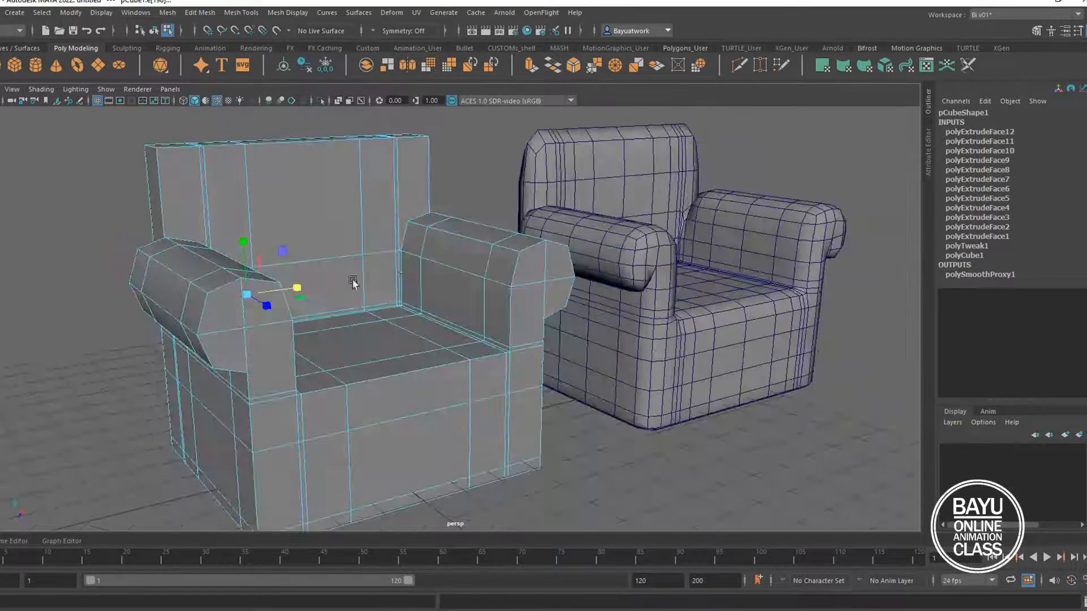
left_click(446, 264)
left_click_drag(491, 298, 368, 265, "alt")
left_click_drag(568, 310, 621, 295, "alt")
left_click_drag(726, 281, 170, 286, "alt")
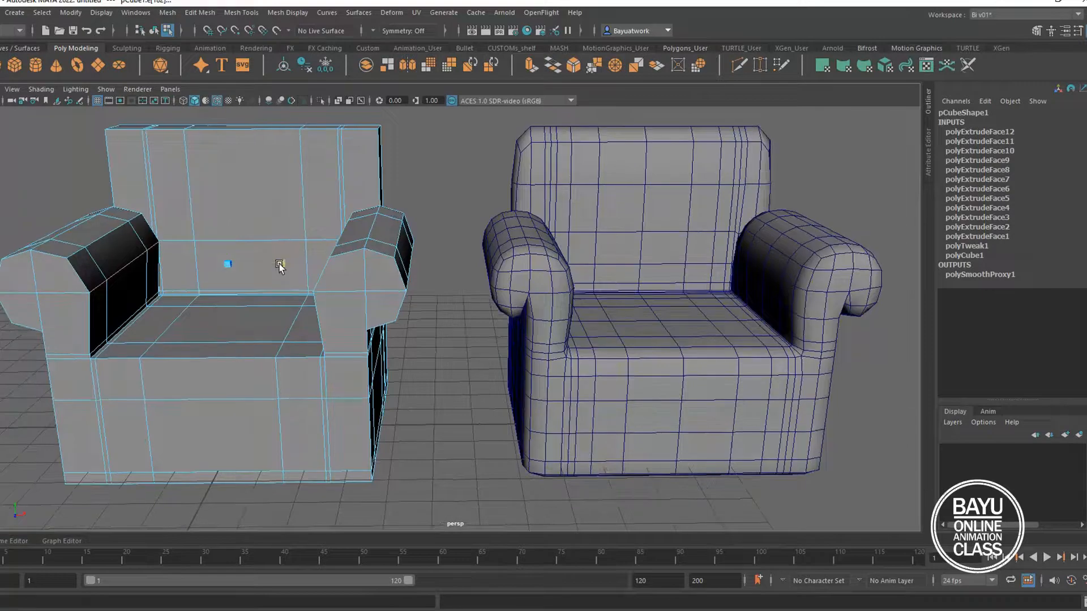
Step: Select the upper inner lengthwise edges of both armrests and scale them slightly closer together along X
middle_click_drag(140, 256, 194, 265, "alt")
left_click(186, 264)
left_click(232, 228, "shift")
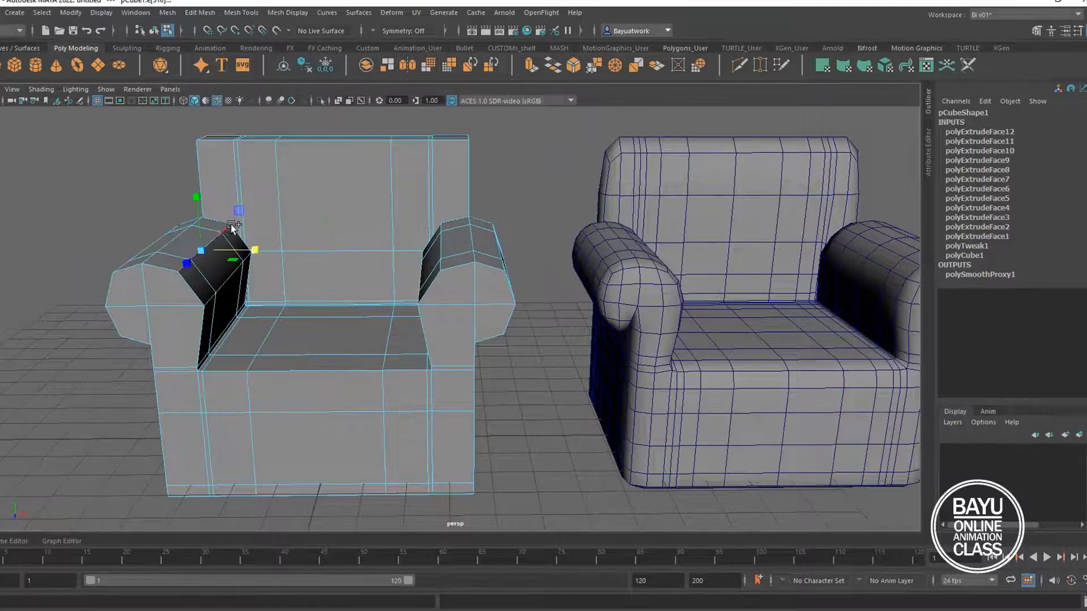
left_click_drag(389, 272, 388, 266, "alt")
left_click(444, 232, "shift")
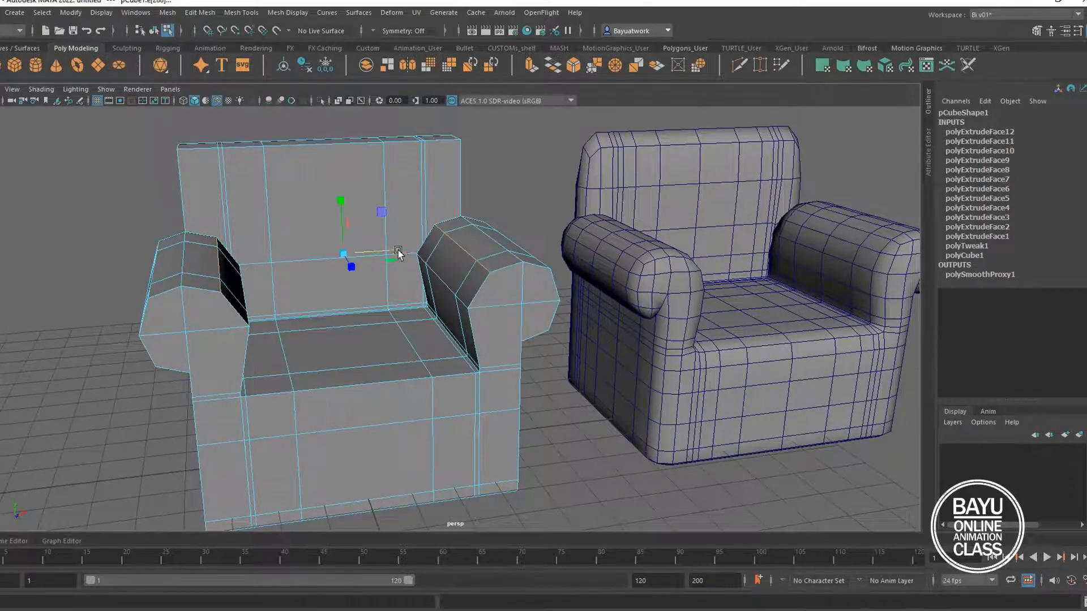
left_click_drag(397, 251, 382, 252)
Step: Select the middle top face of the backrest, narrow it along X and raise it above the neighbouring top faces
left_click_drag(729, 304, 365, 258, "alt")
scroll(705, 297, "down", 3)
right_click_drag(396, 165, 402, 195)
left_click(380, 222)
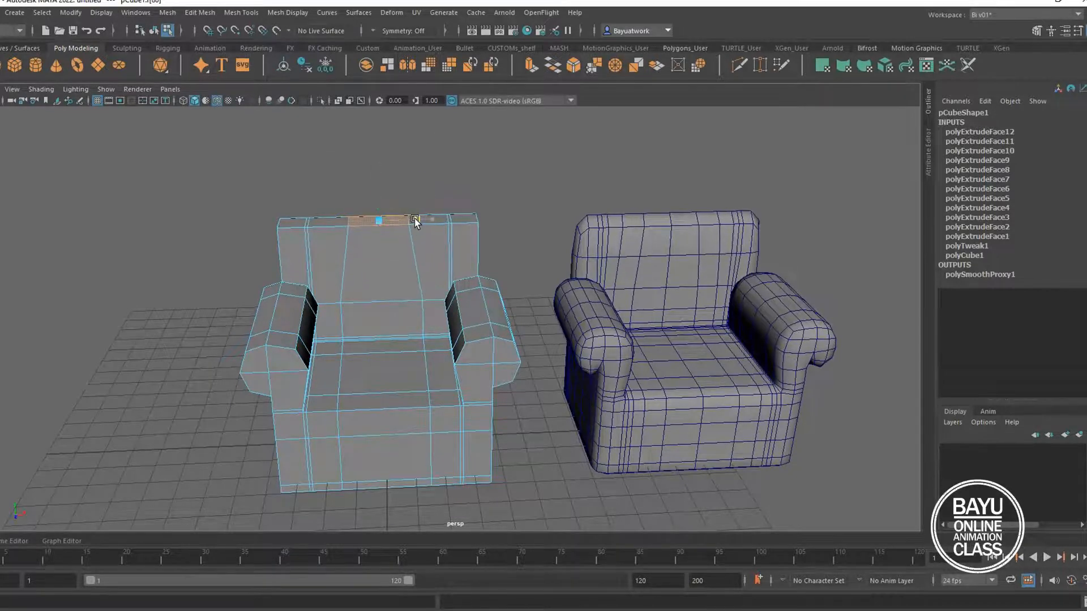
key("w")
key("w")
left_click_drag(382, 227, 381, 180, "alt")
middle_click_drag(429, 205, 470, 227, "alt")
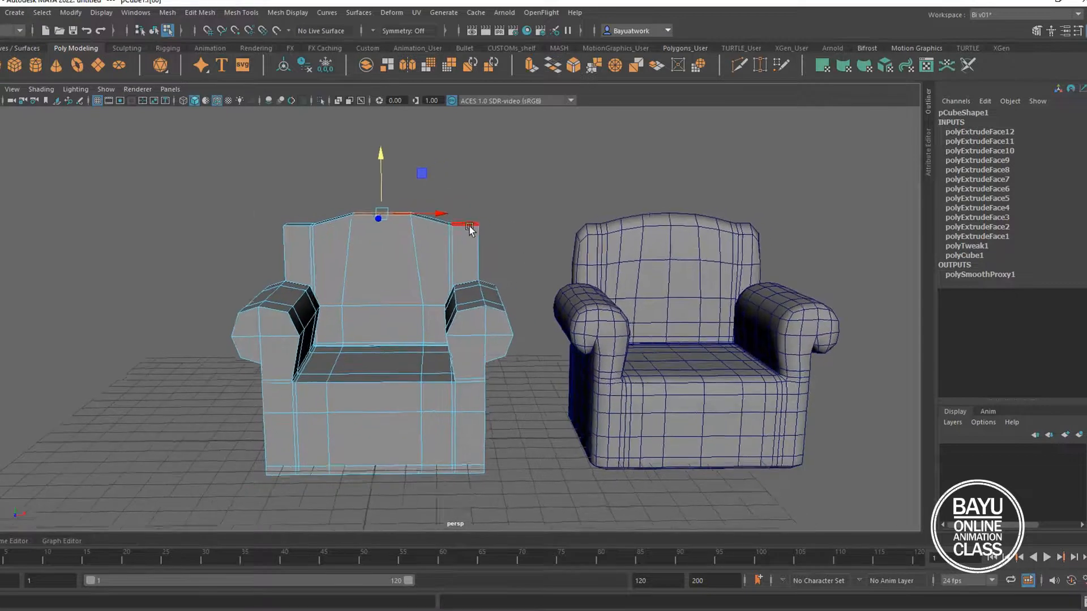
Step: Select the outer top corner vertices on both sides of the backrest and lower them to round its outline
scroll(470, 226, "up", 3)
right_click_drag(514, 148, 476, 150)
left_click_drag(512, 159, 473, 208)
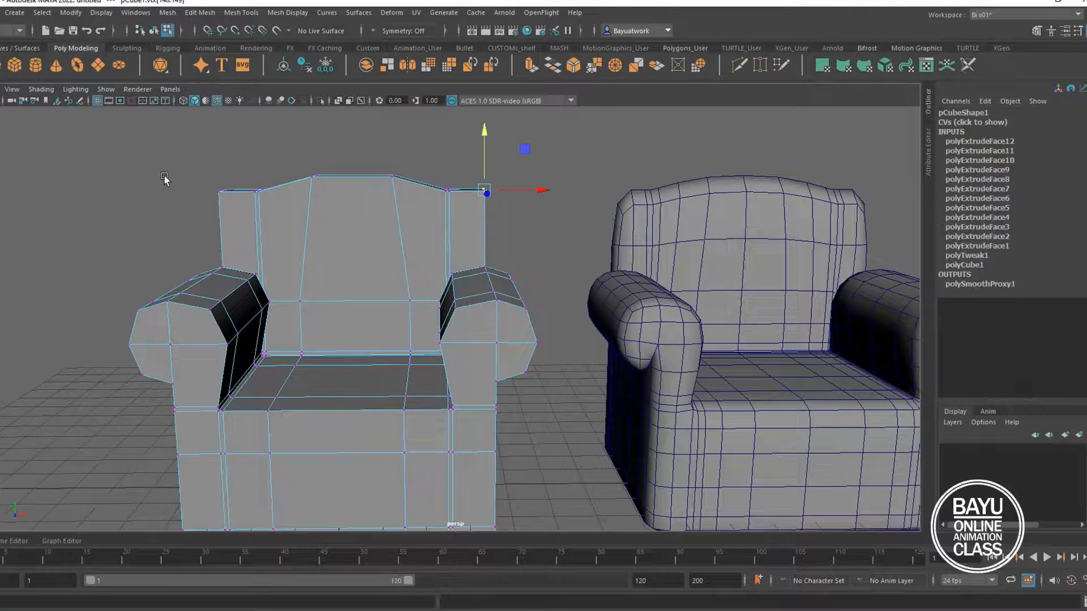
left_click_drag(182, 165, 242, 205, "shift")
left_click_drag(350, 155, 354, 185)
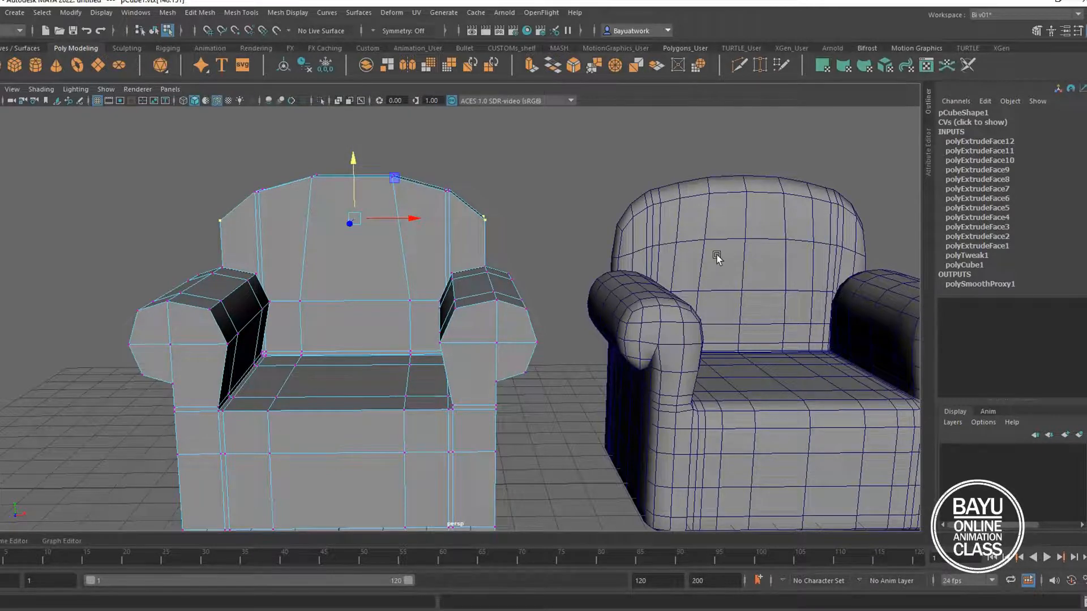
Step: Select the backrest's rear and top faces without its lower side faces and move them backward to slant the backrest
left_click_drag(719, 295, 444, 352, "alt")
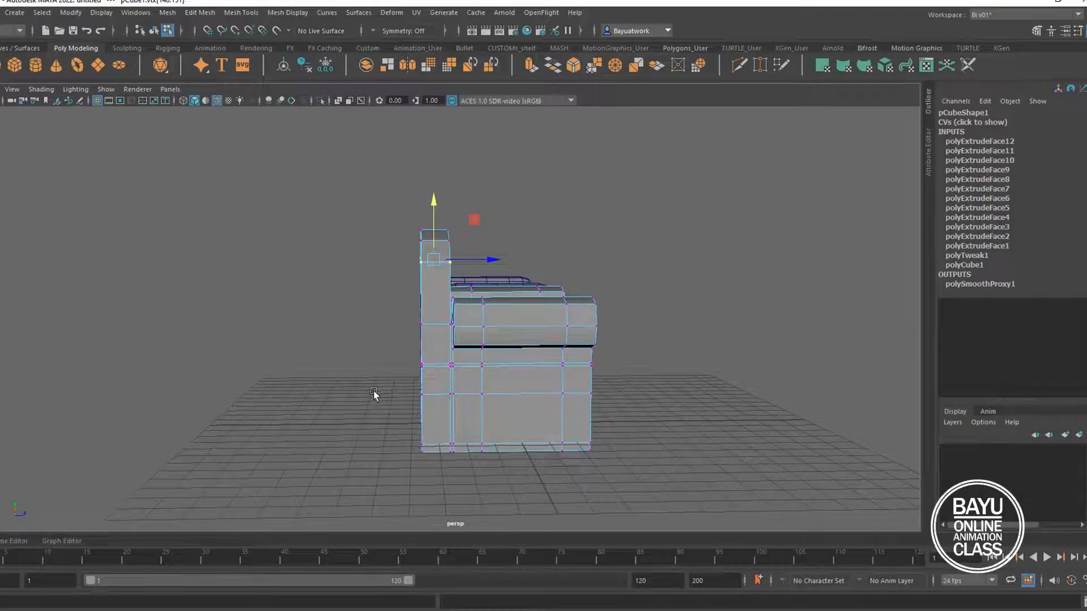
right_click(313, 249)
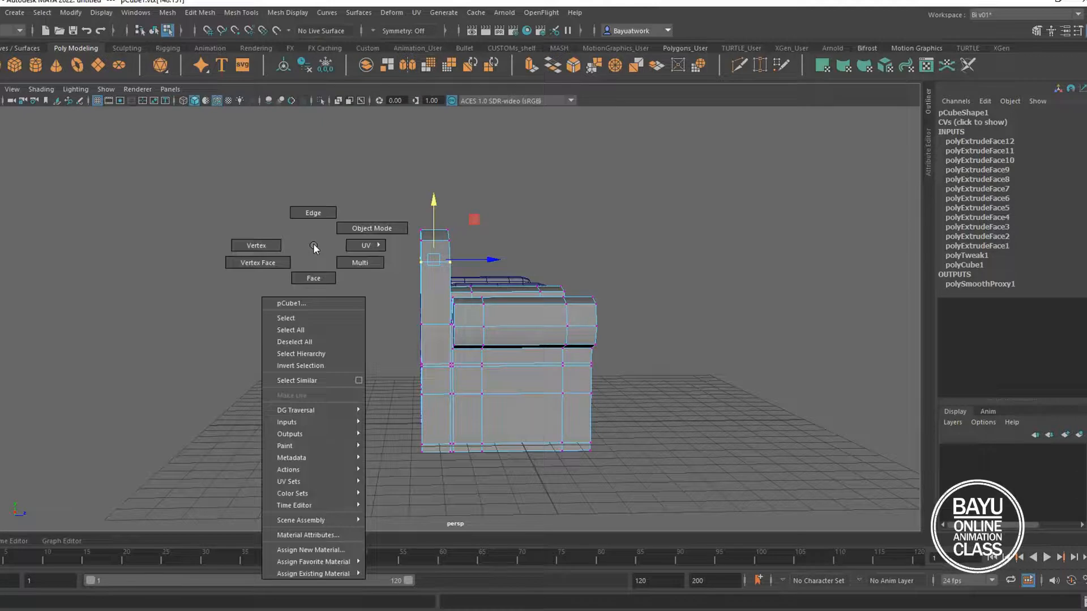
left_click(315, 278)
left_click_drag(350, 196, 433, 473)
left_click_drag(702, 386, 747, 381, "alt")
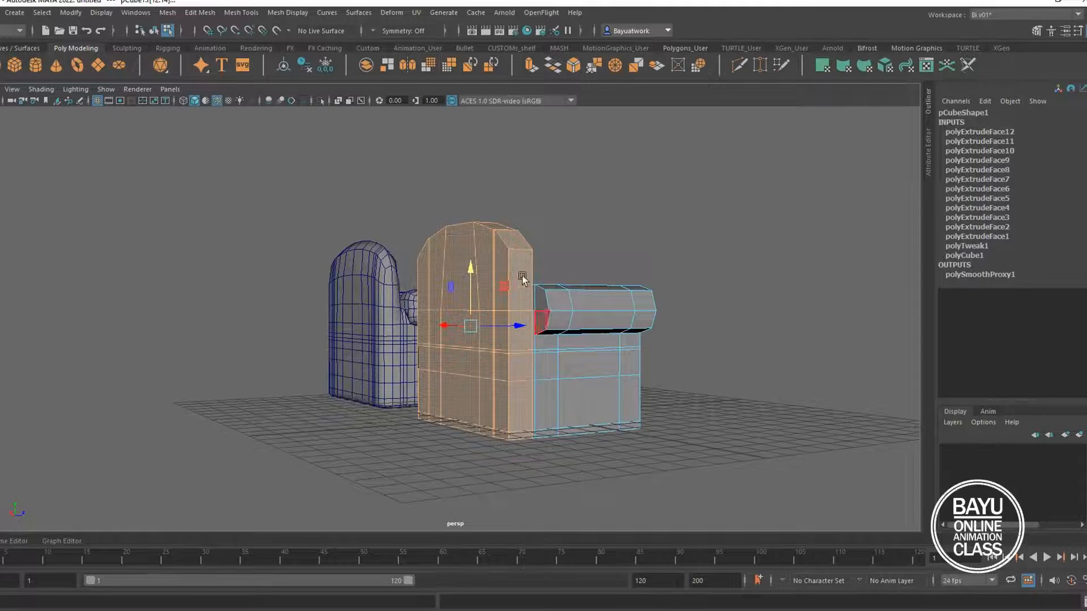
left_click_drag(453, 341, 309, 293, "alt")
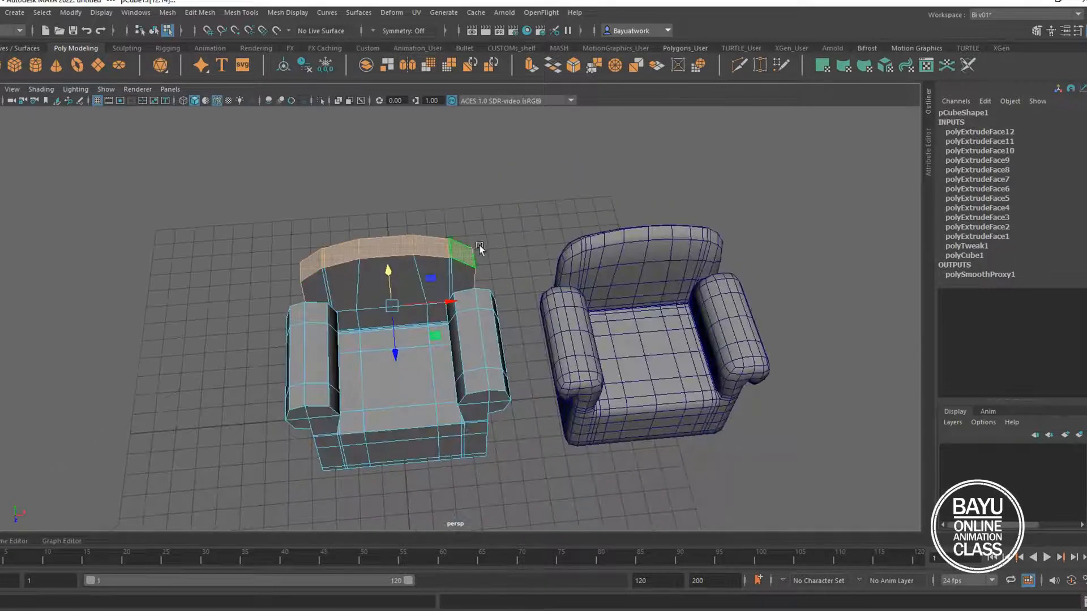
left_click_drag(479, 249, 417, 341, "alt")
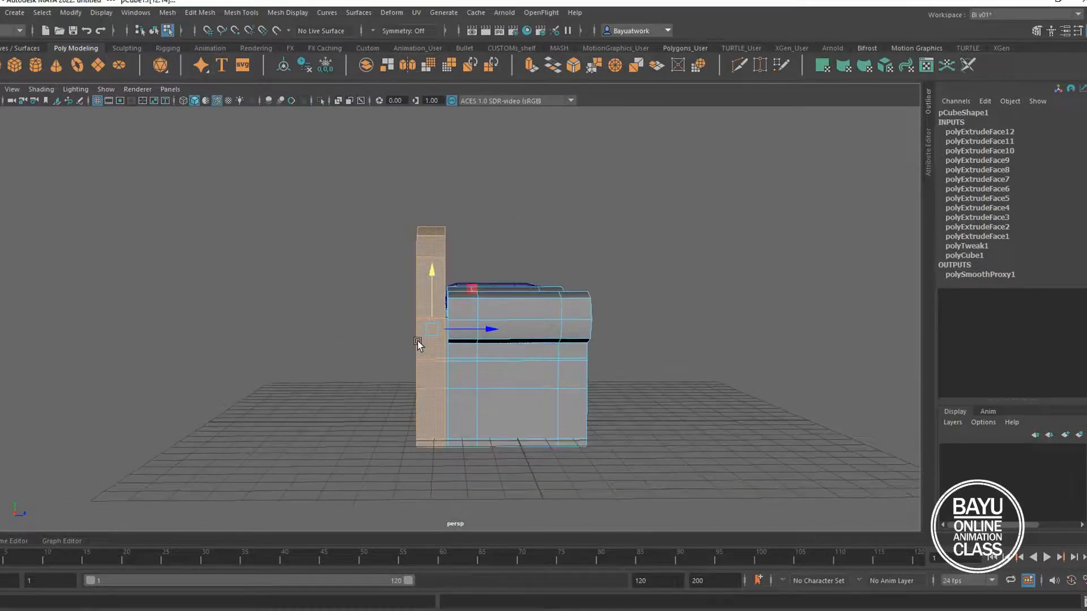
left_click_drag(532, 494, 431, 282)
left_click_drag(501, 358, 431, 333, "alt")
left_click_drag(644, 352, 529, 351, "alt")
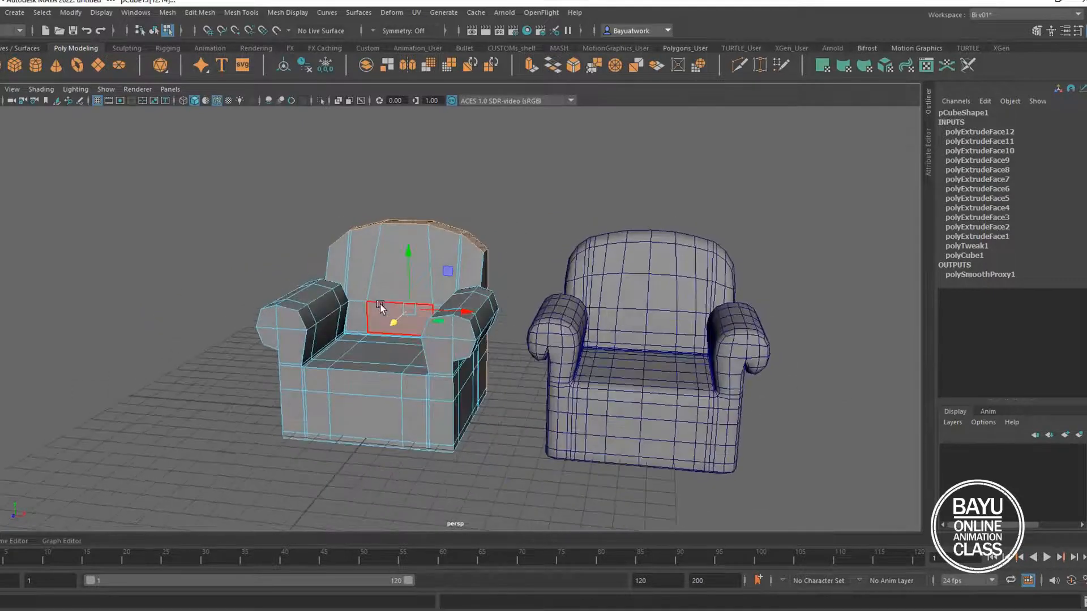
Step: Select the middle horizontal edge on the backrest's front, raise it and pull it forward along Z
right_click_drag(375, 285, 371, 243)
left_click(401, 305)
left_click(442, 296, "shift")
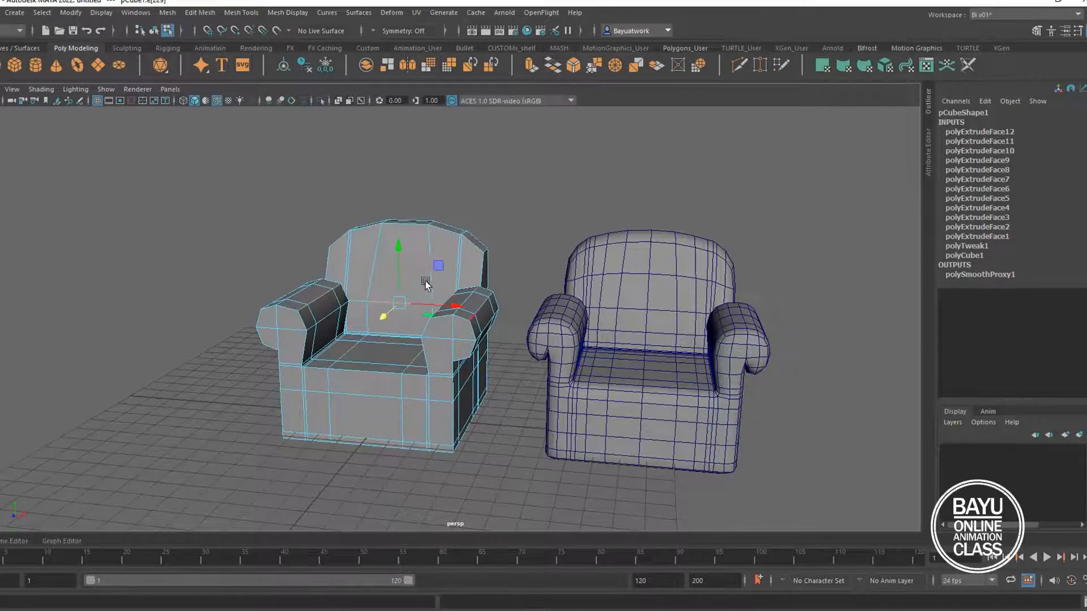
left_click_drag(396, 278, 400, 253)
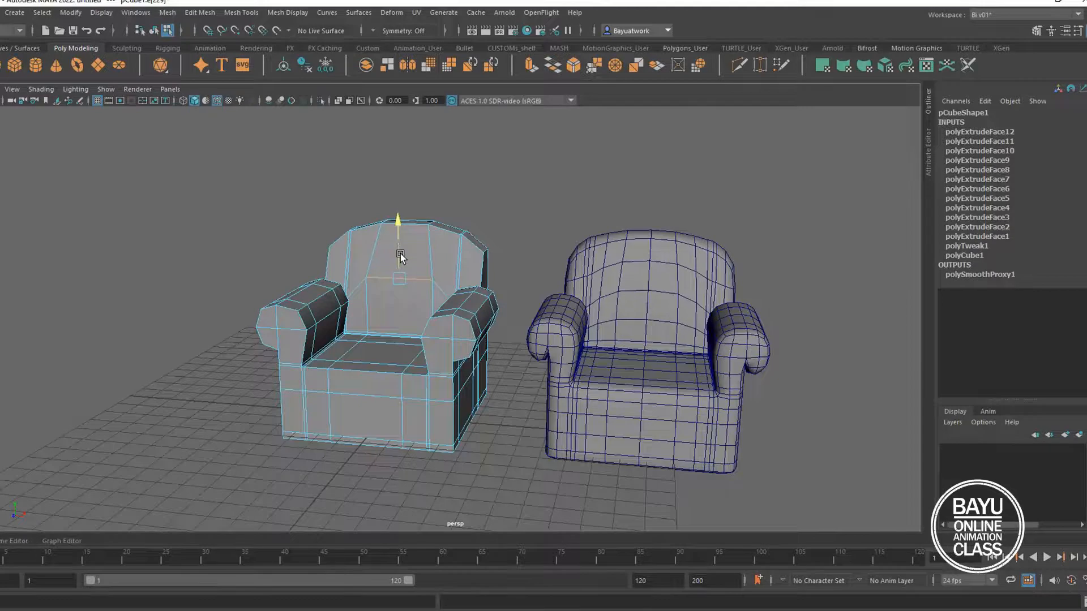
left_click_drag(657, 371, 439, 333, "alt")
left_click_drag(397, 273, 424, 343)
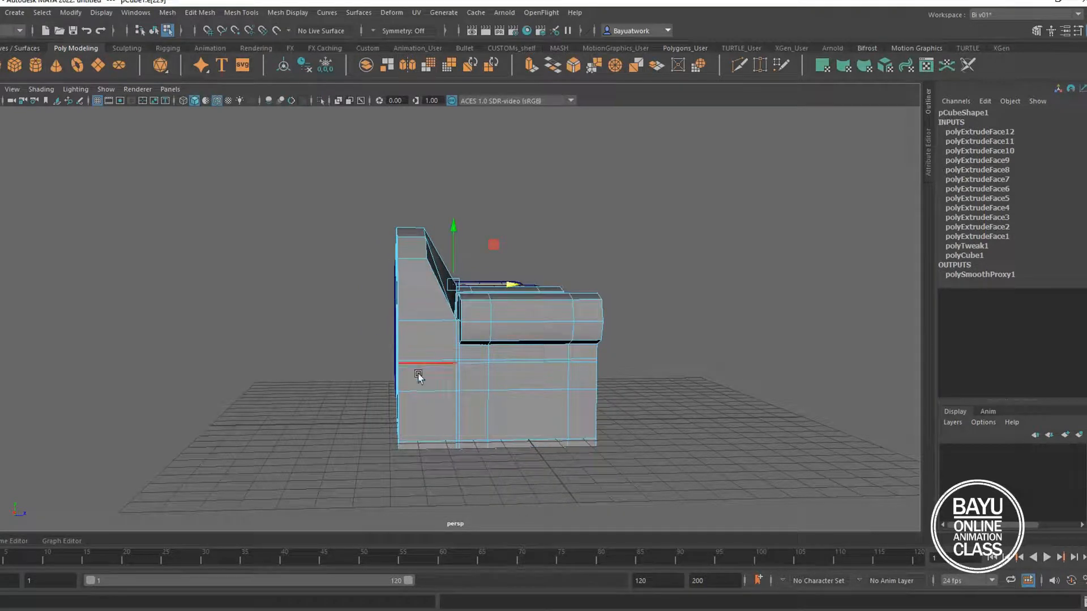
Step: Select only the rear faces of the chair and extrude them backward by a Local Translate Z of about 0.313
right_click(273, 252)
left_click(273, 285)
left_click_drag(324, 190, 410, 468)
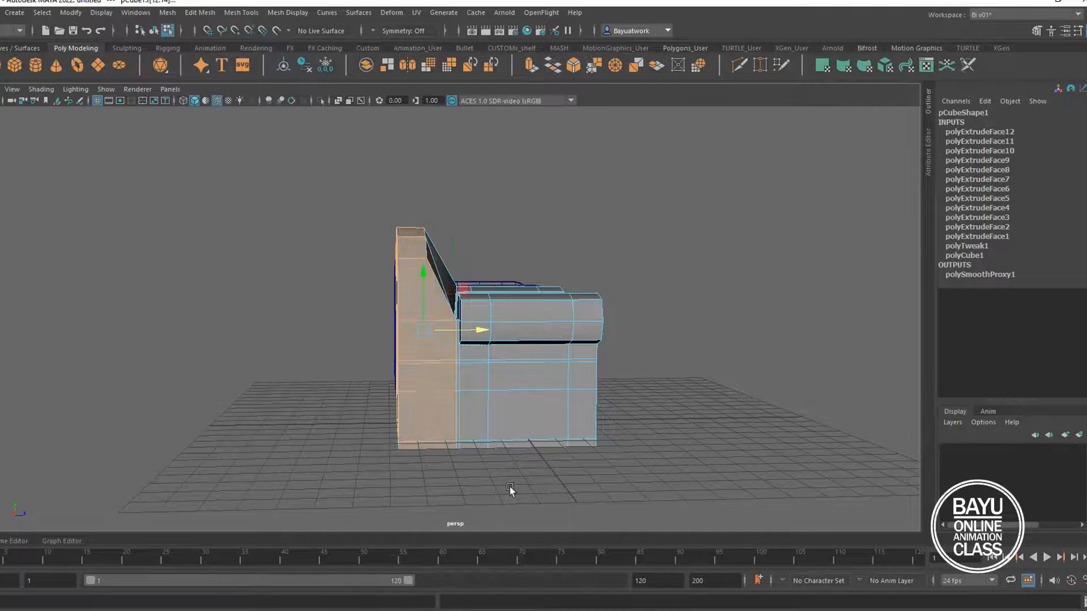
left_click_drag(537, 474, 414, 185, "ctrl")
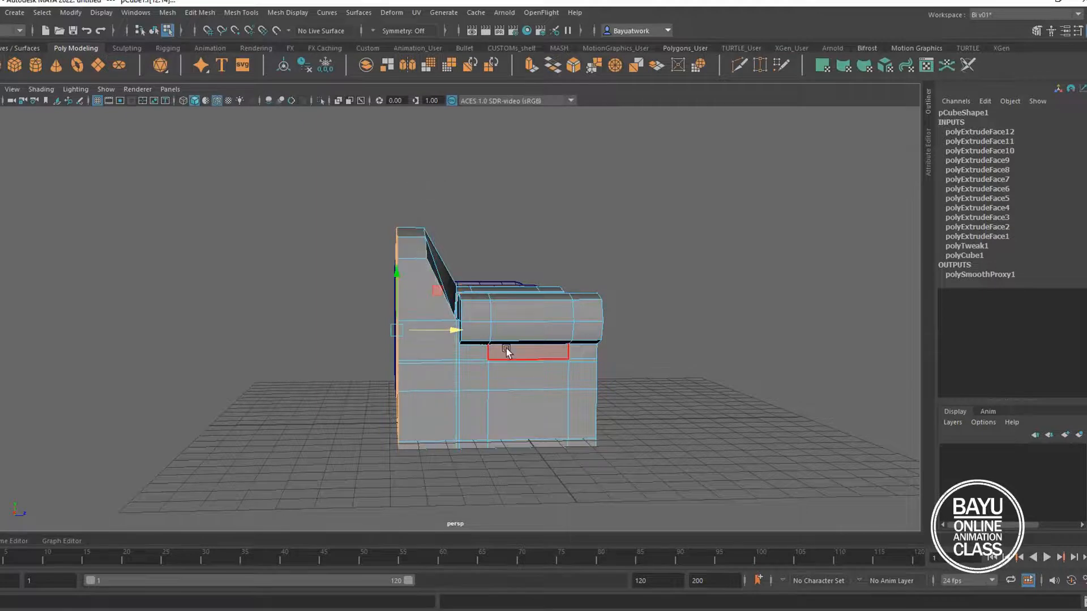
left_click_drag(400, 367, 468, 376, "alt")
left_click_drag(478, 354, 452, 385, "alt")
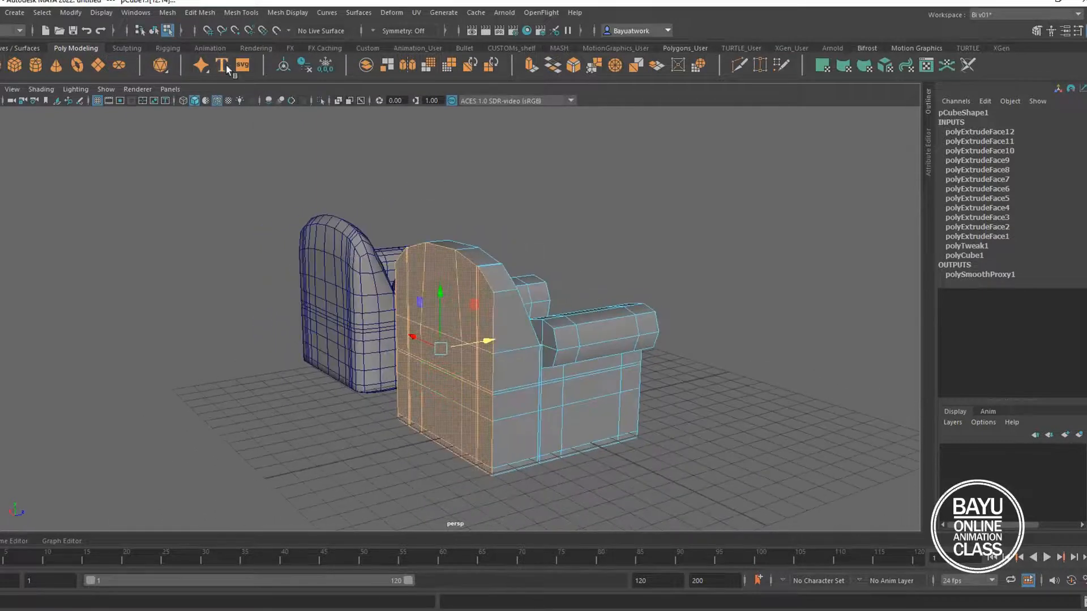
left_click(201, 13)
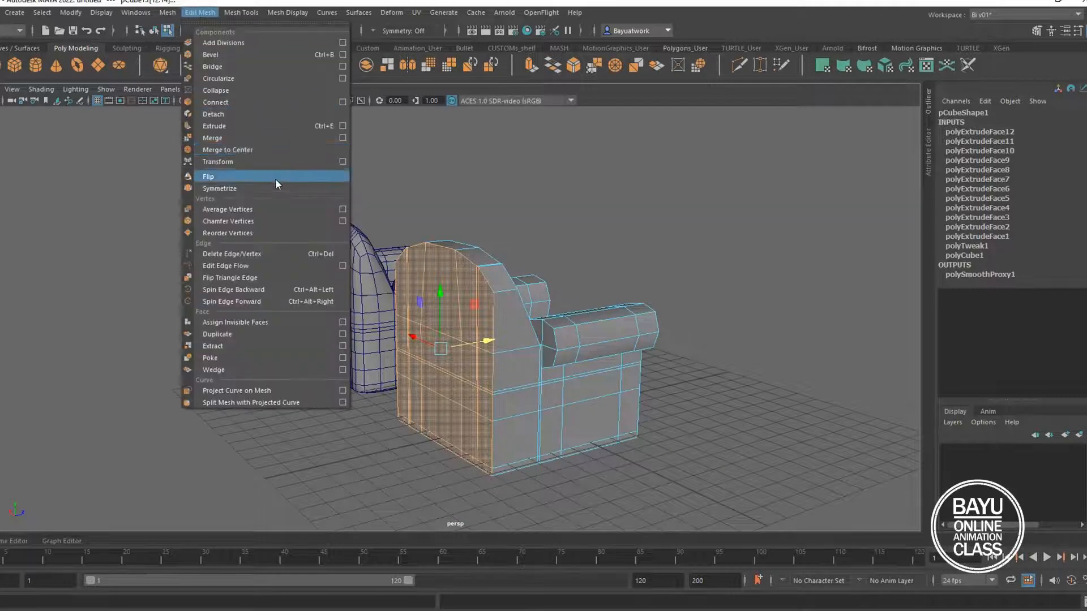
left_click(246, 127)
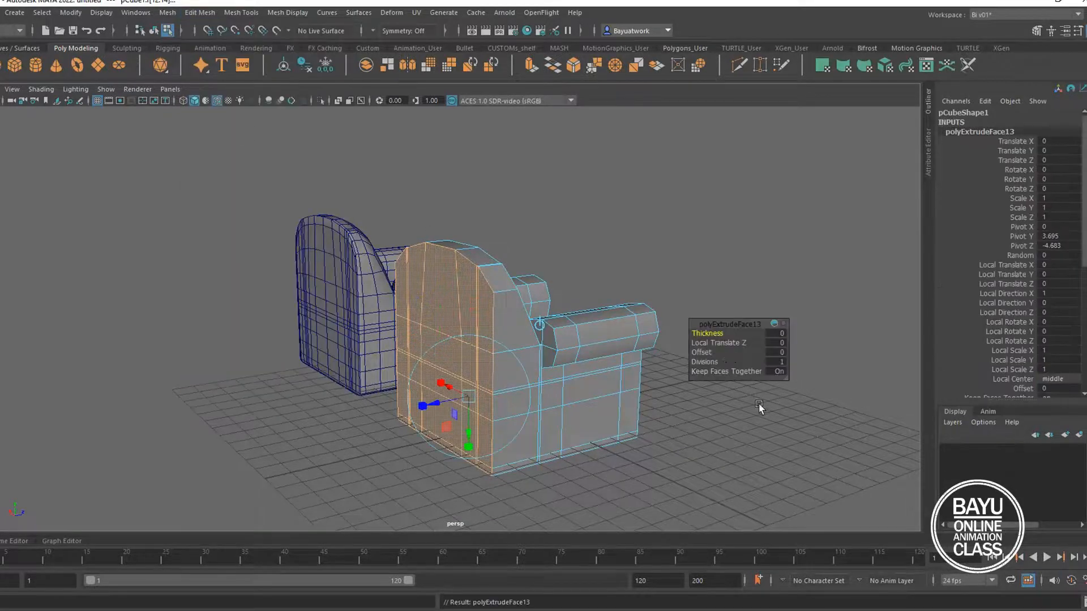
left_click_drag(379, 355, 493, 287, "alt")
left_click_drag(599, 371, 648, 377, "alt")
left_click_drag(559, 414, 502, 406, "alt")
scroll(535, 413, "up", 3)
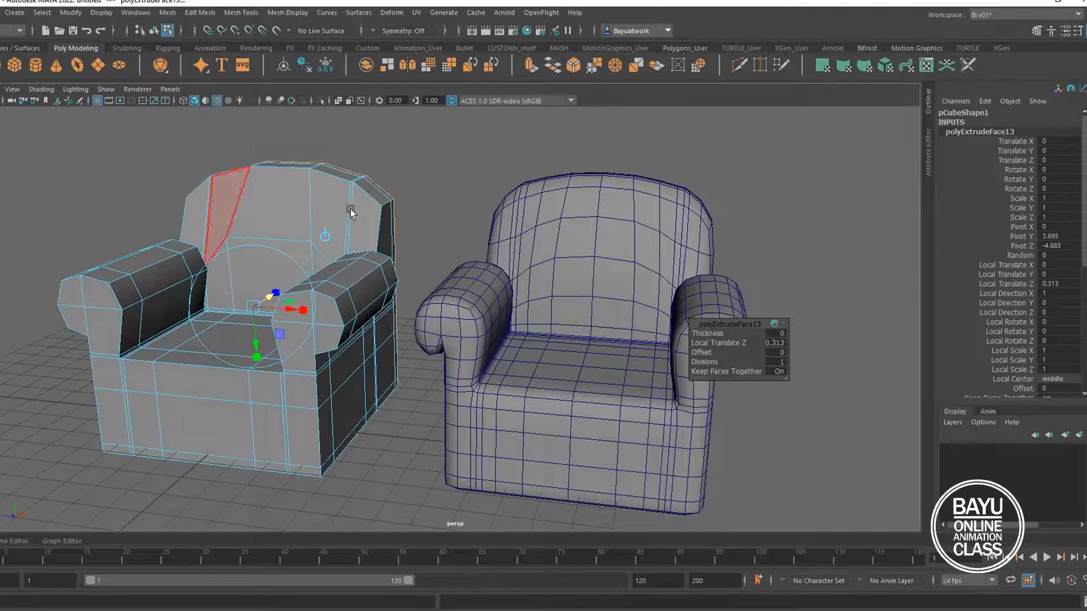
Step: Return the chair to object mode, deselect it and create a polygon cube for the seat cushion
right_click(281, 185)
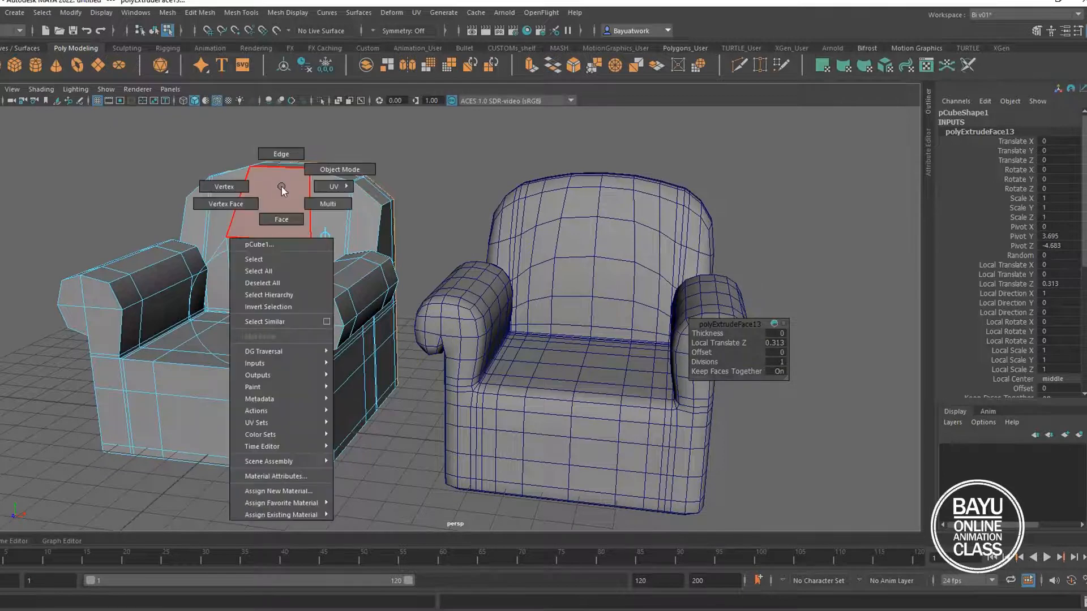
left_click(328, 168)
left_click(453, 206)
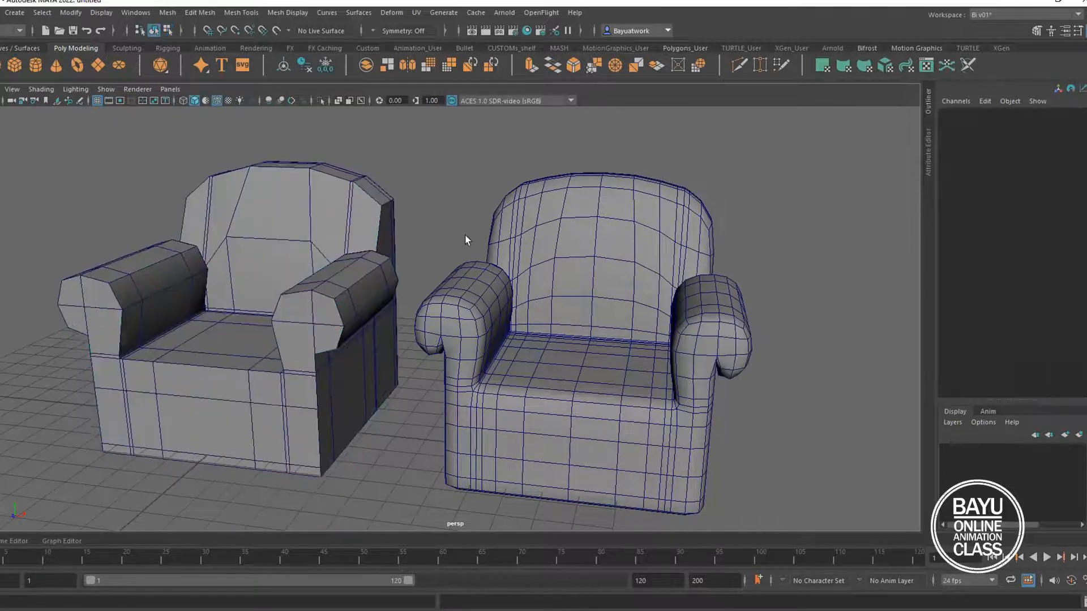
middle_click_drag(454, 206, 475, 245, "alt")
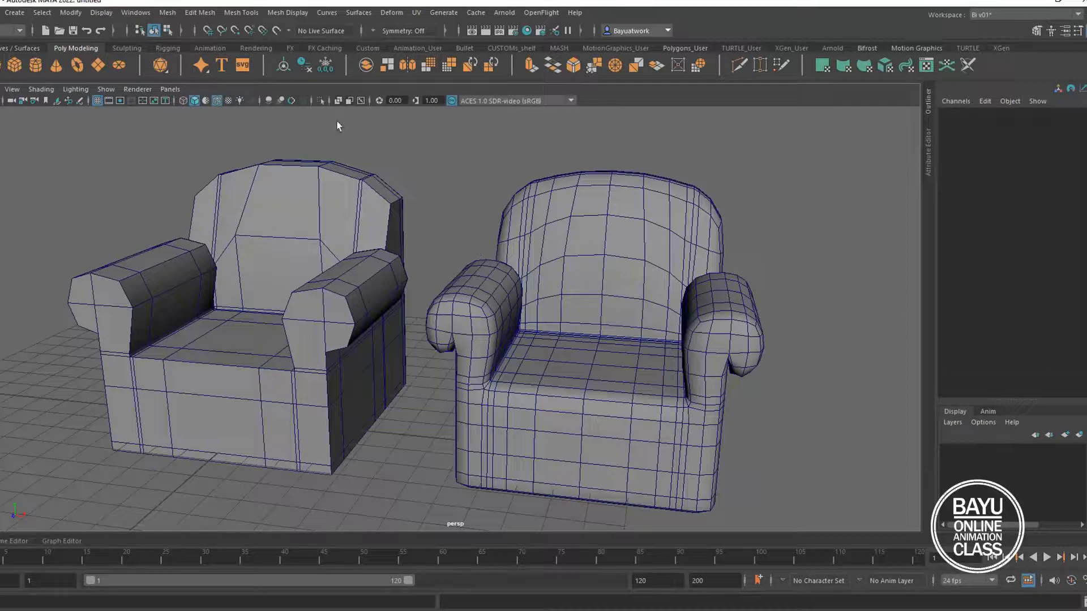
left_click(20, 13)
mouse_move(48, 56)
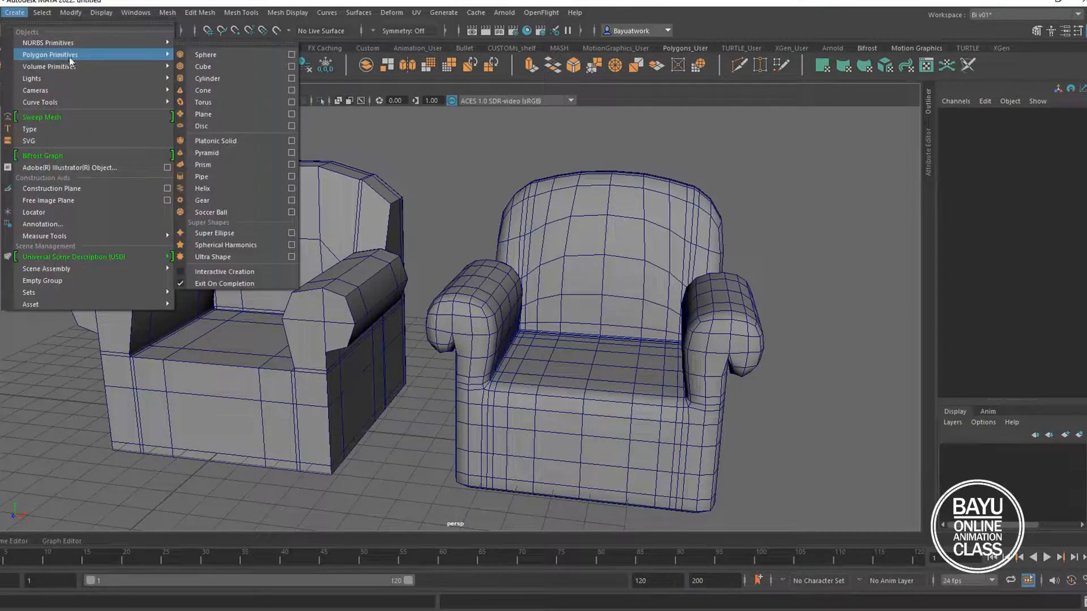
left_click(213, 68)
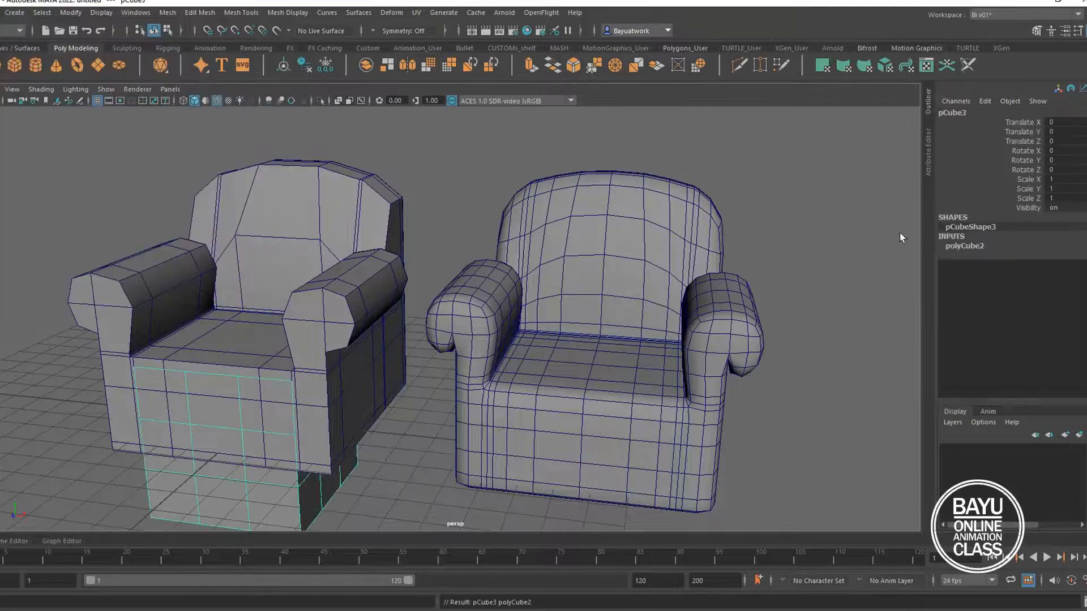
Step: Set the cube's height to 1 and height subdivisions to 2, and raise it onto the seat at about Translate Y 3.388
left_click(967, 249)
left_click(1066, 266)
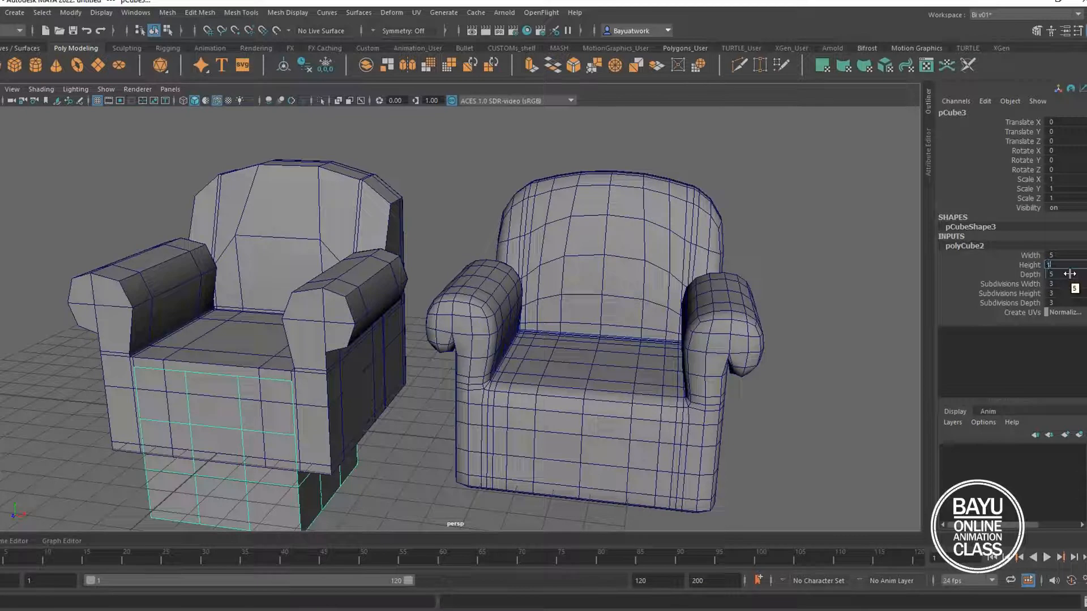
left_click(1069, 275)
left_click(1064, 294)
type("2")
key("Tab")
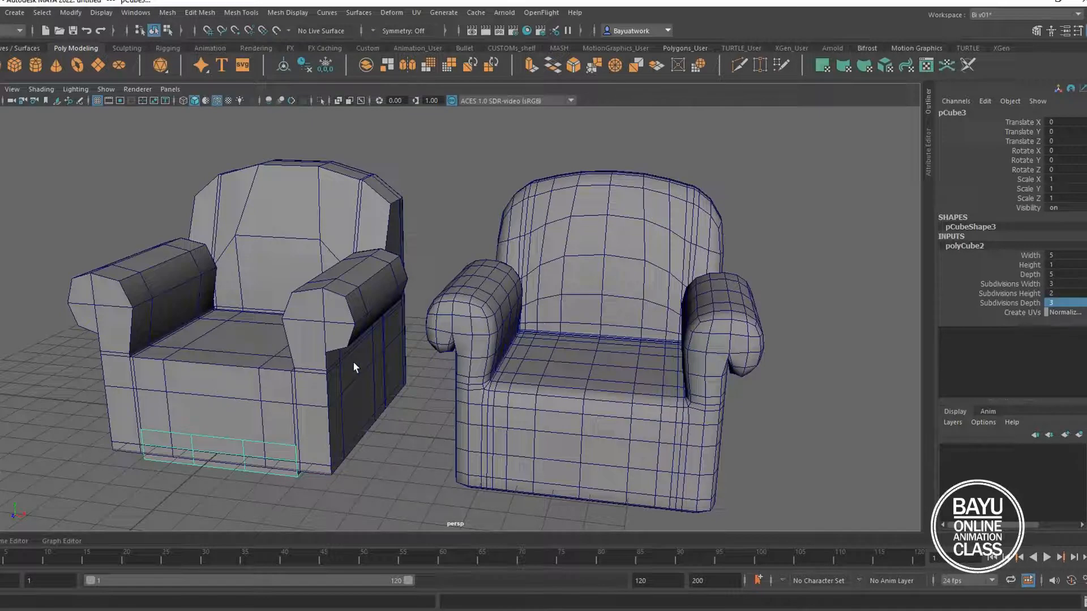
key("w")
left_click_drag(252, 376, 269, 307)
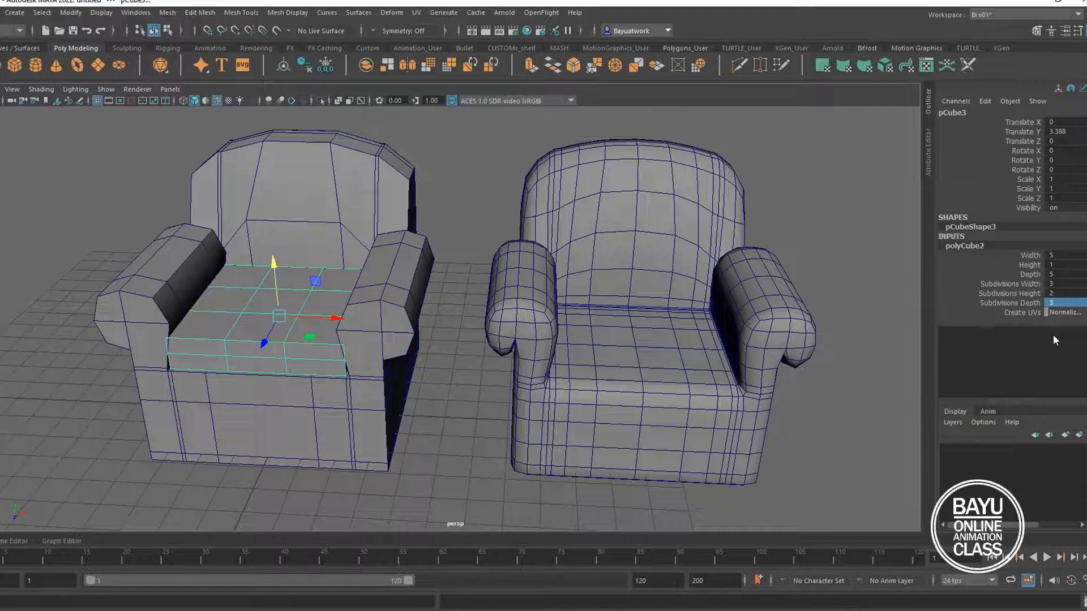
Step: Set the cushion cube's width and depth subdivisions to 4
left_click(1027, 284)
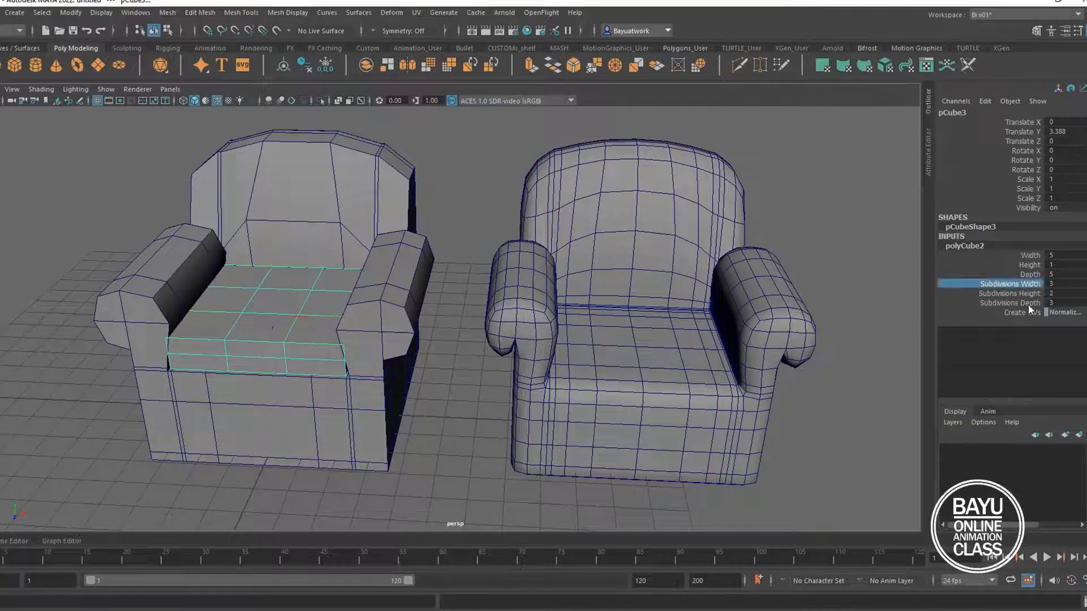
left_click(1013, 303, "ctrl")
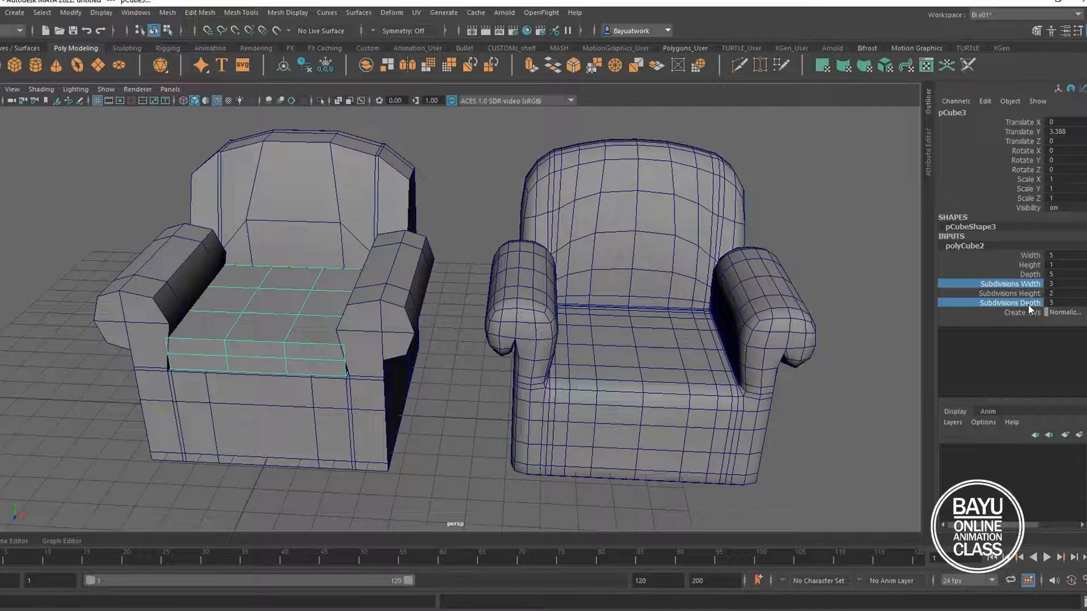
left_click(1058, 284)
left_click(1073, 303)
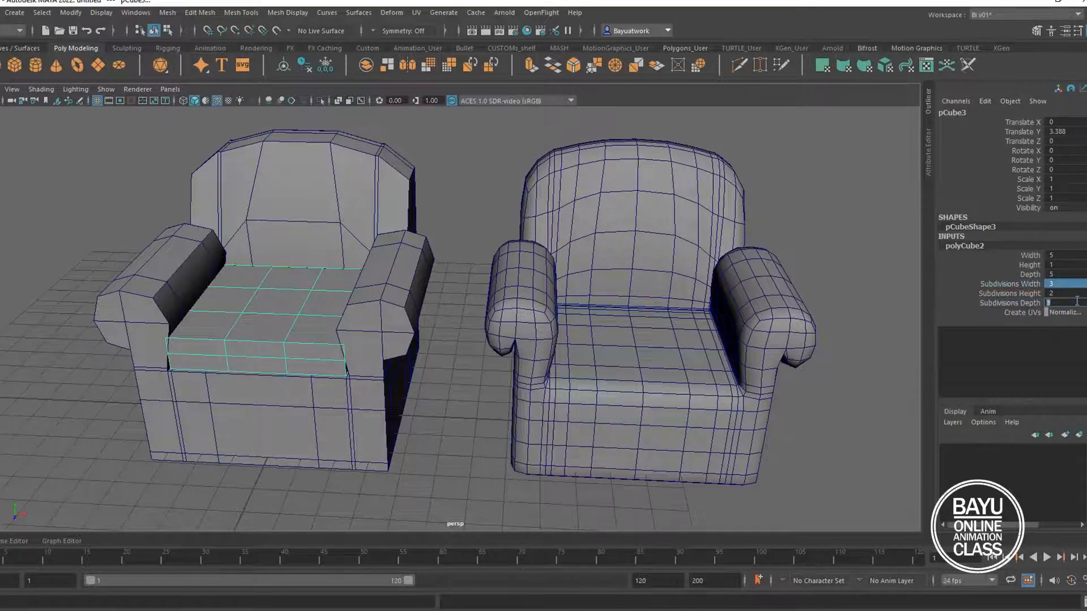
key("Return")
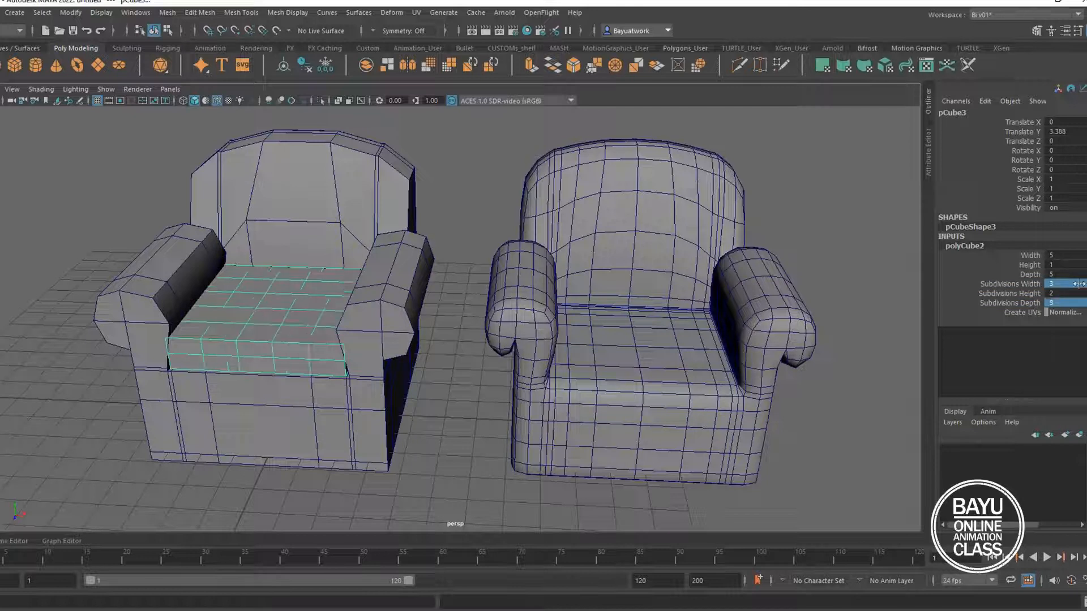
type("5")
key("Return")
left_click(1063, 302)
key("Tab")
Step: Select the two outer front-to-back edge loops of the cushion and scale them apart along X toward the sides
mouse_move(331, 343)
left_mouse_down("alt")
mouse_move(315, 317)
mouse_move(316, 333)
left_mouse_up("alt")
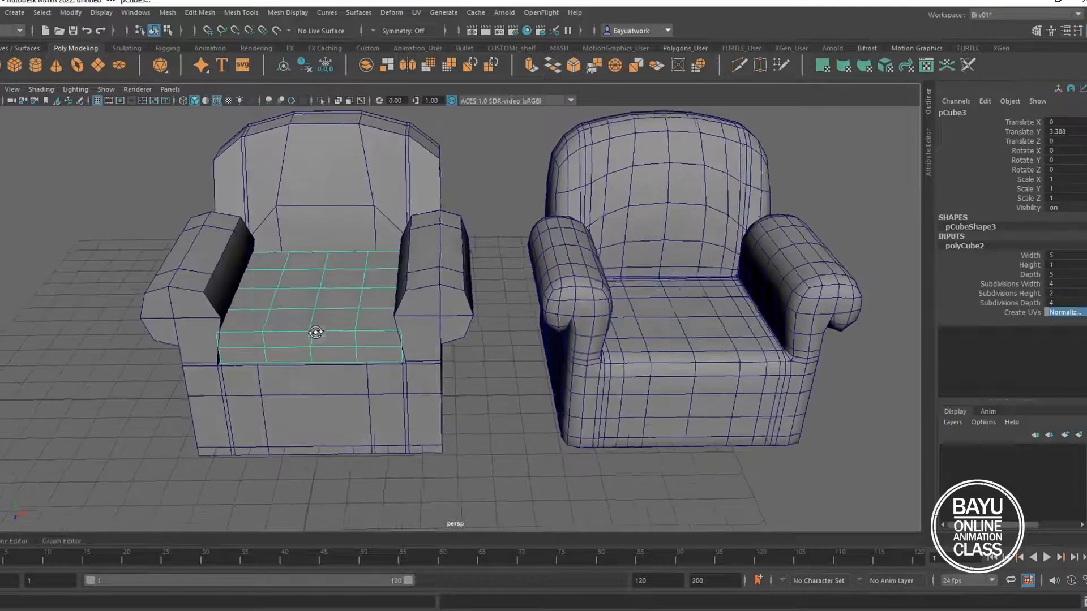
scroll(317, 331, "up", 3)
scroll(336, 304, "up", 3)
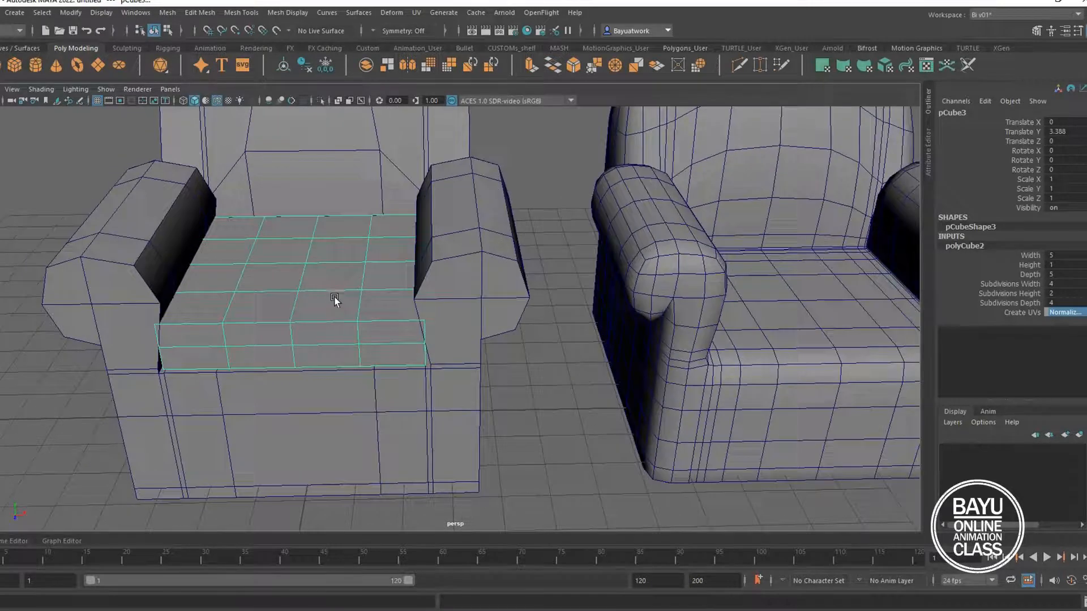
right_click_drag(331, 235, 331, 207)
double_click(368, 229)
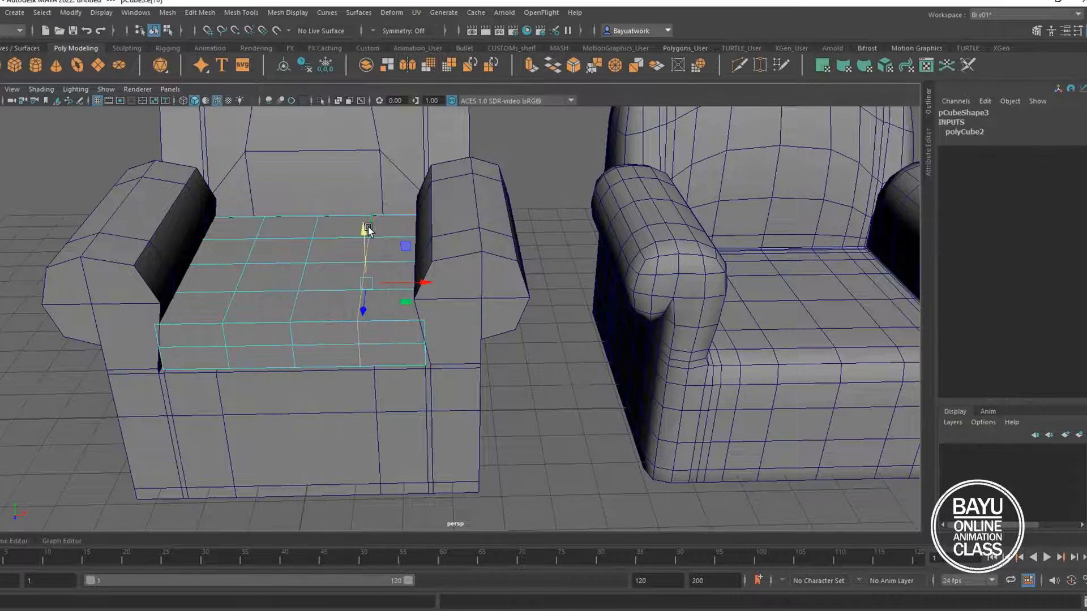
double_click(261, 231, "shift")
key("r")
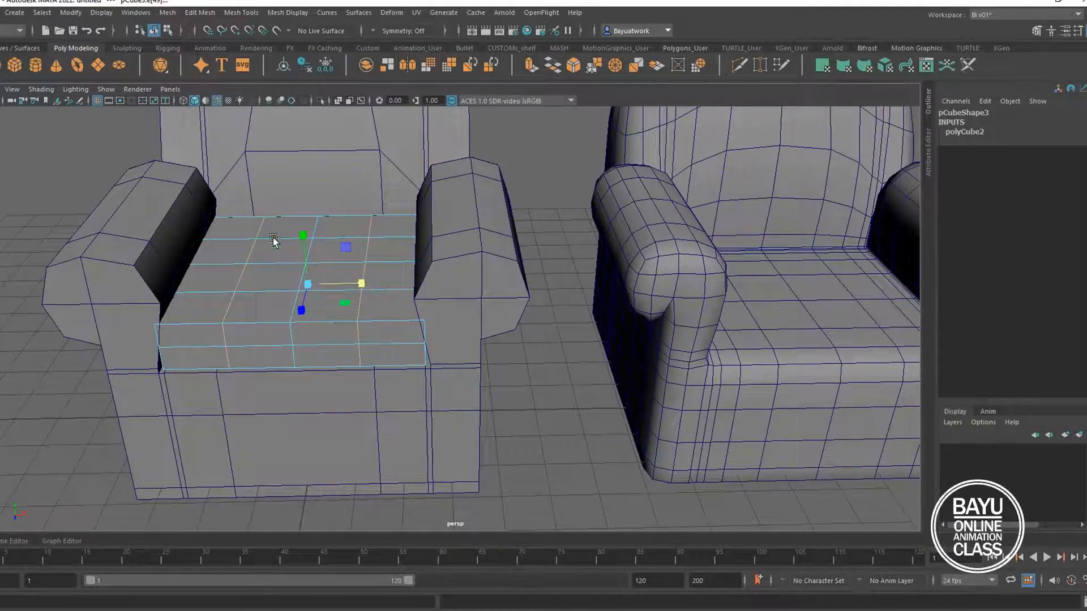
left_click_drag(362, 281, 386, 284)
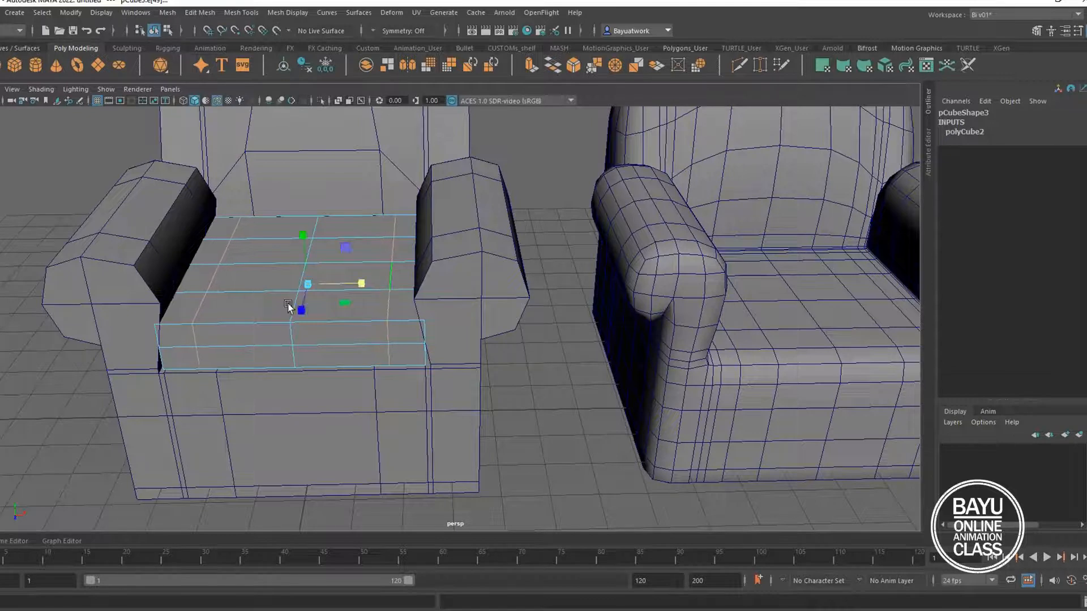
Step: Select the cushion's front and rear crosswise edge loops and scale them apart along Z
double_click(269, 291)
double_click(260, 239, "shift")
left_click_drag(356, 209, 351, 260, "alt")
left_click_drag(302, 400, 422, 378)
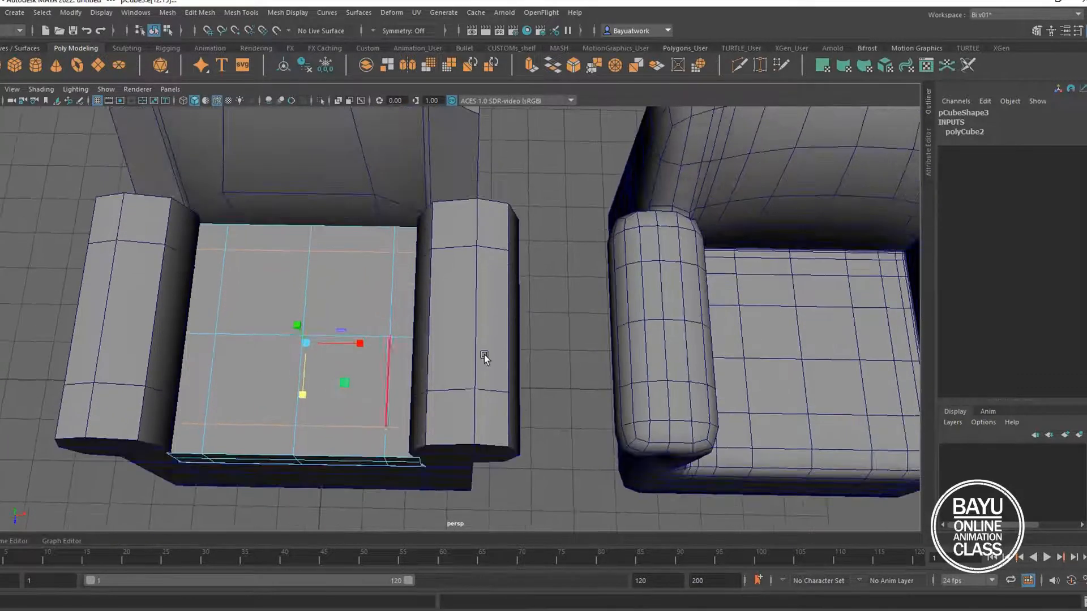
Step: Select the centre vertex on top of the cushion and lower it slightly to form a dip
left_click_drag(303, 357, 293, 327, "alt")
right_click_drag(330, 254, 283, 253)
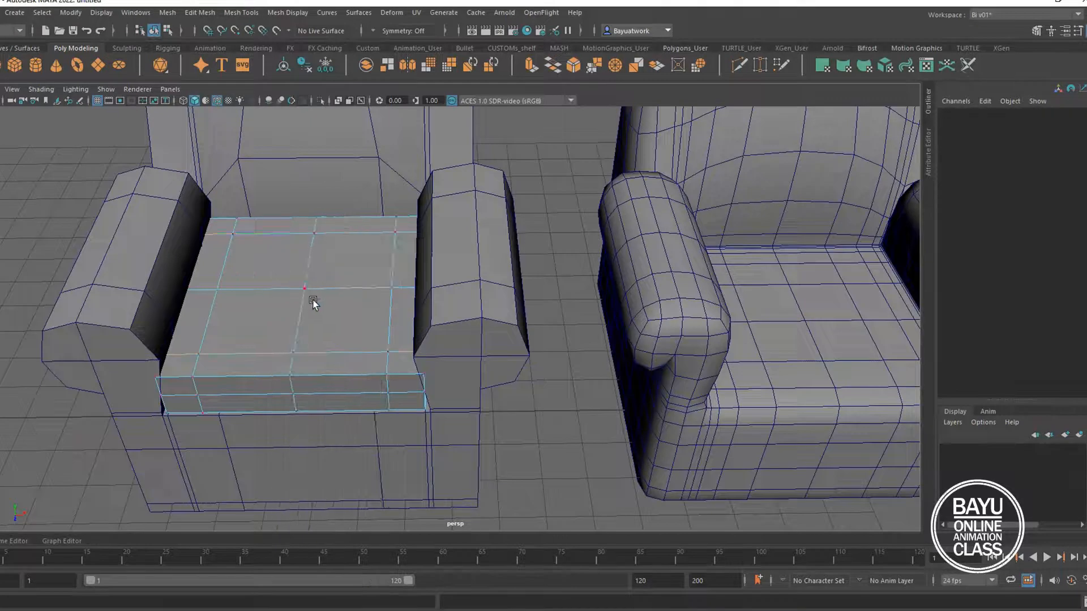
left_click_drag(315, 304, 303, 296, "alt")
left_click(303, 264)
key("w")
left_click_drag(298, 226, 299, 243)
Step: Return the cushion to object mode and create a Subdiv Proxy of it
mouse_move(337, 301)
left_mouse_down("alt")
mouse_move(410, 278)
mouse_move(345, 294)
mouse_move(338, 316)
left_mouse_up("alt")
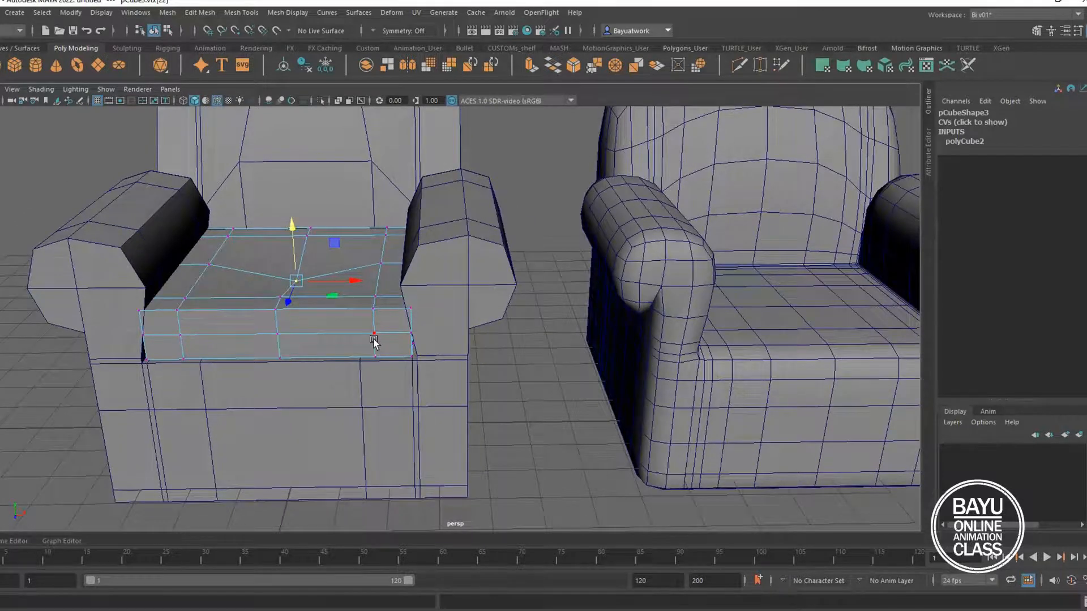
right_click_drag(248, 261, 272, 249)
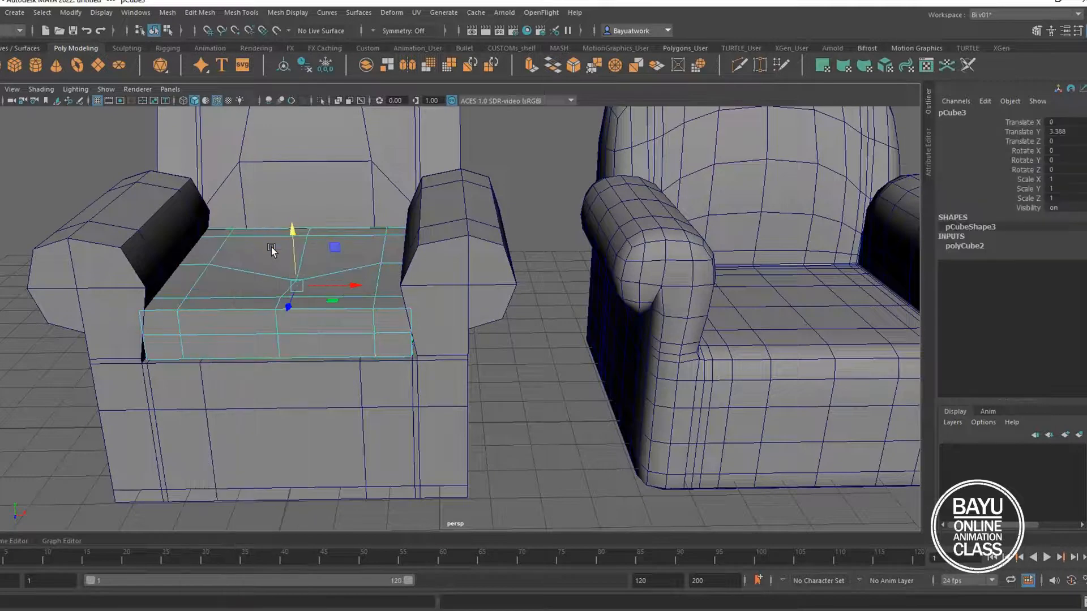
left_click(168, 12)
mouse_move(229, 287)
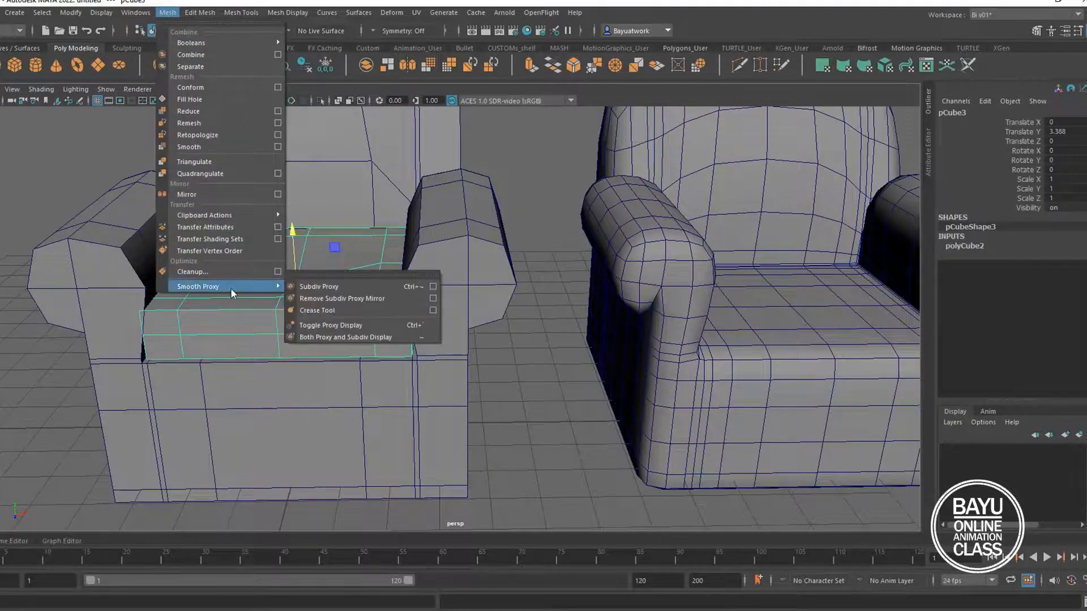
left_click(332, 285)
left_click(297, 279)
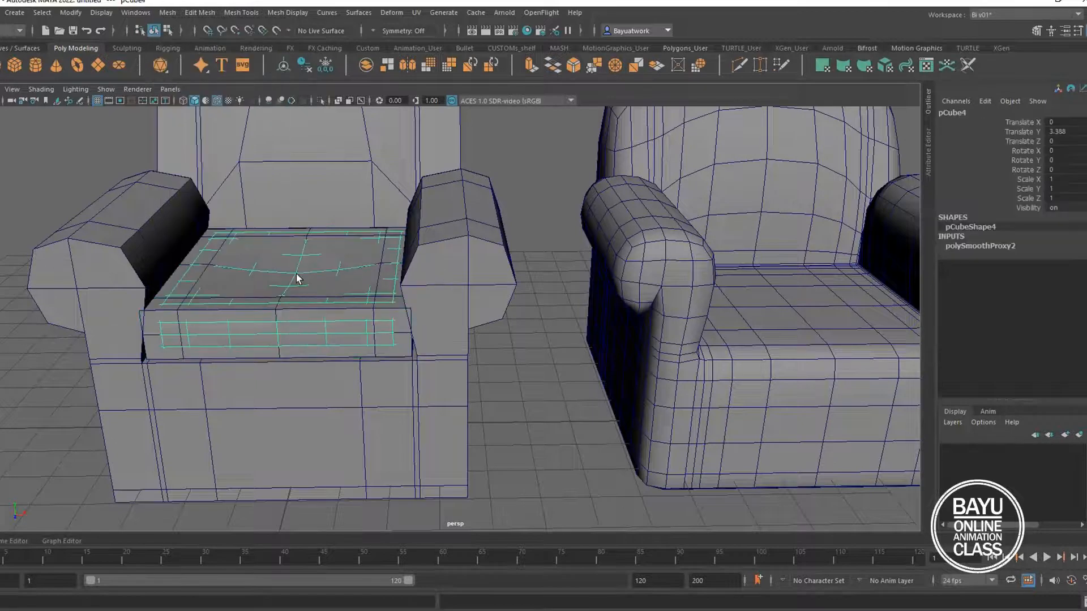
Step: Move the smoothed cushion along X onto the smoothed chair's seat, at about Translate X 10.729
key("w")
left_click_drag(351, 288, 757, 294)
middle_click_drag(757, 295, 500, 321, "alt")
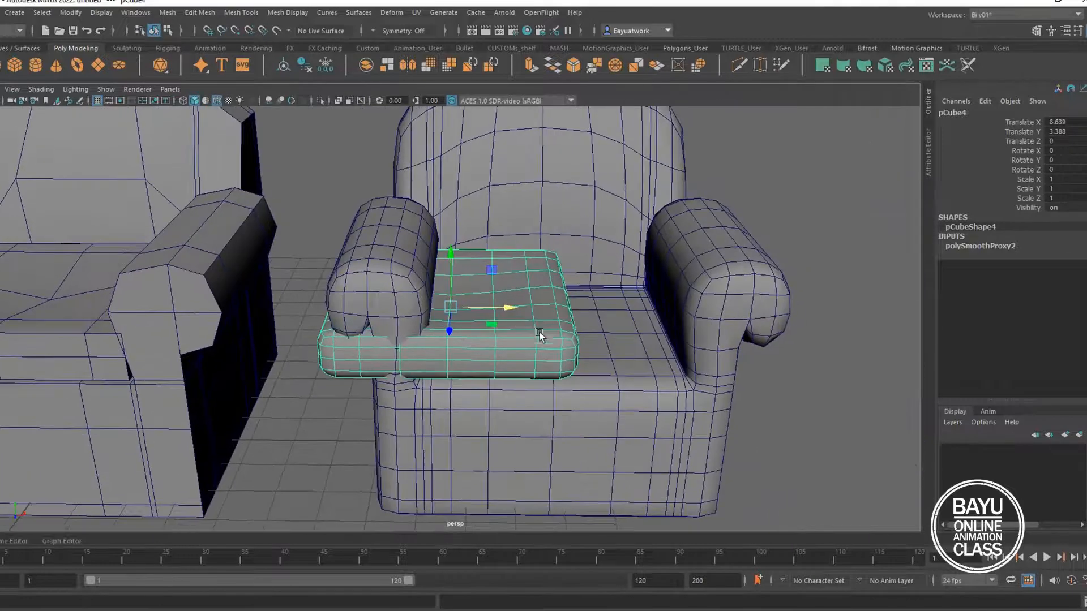
left_click_drag(508, 309, 572, 340)
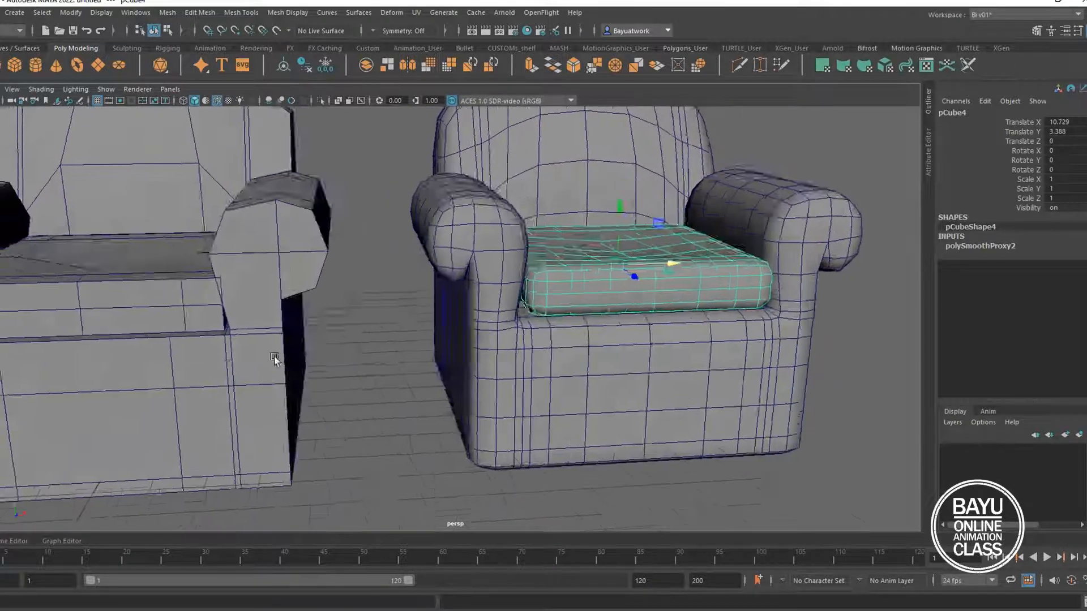
Step: Select the horizontal edge loop around the middle of the low-poly cushion's sides and scale it outward in X and Z
middle_click_drag(186, 363, 353, 341, "alt")
left_click_drag(352, 340, 315, 310, "alt")
right_click(312, 286)
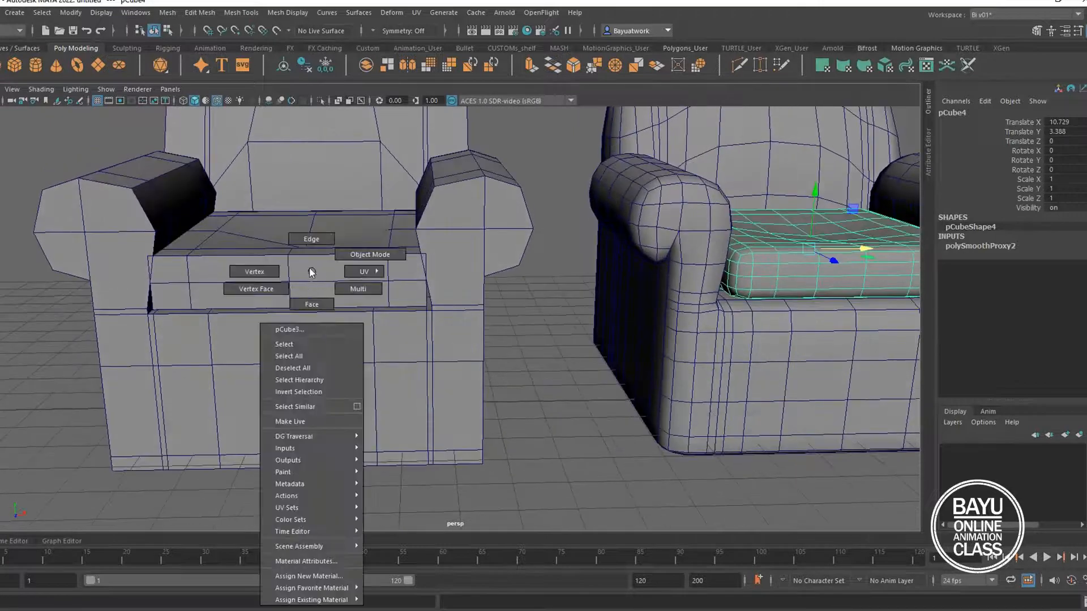
left_click(303, 239)
left_click(315, 283)
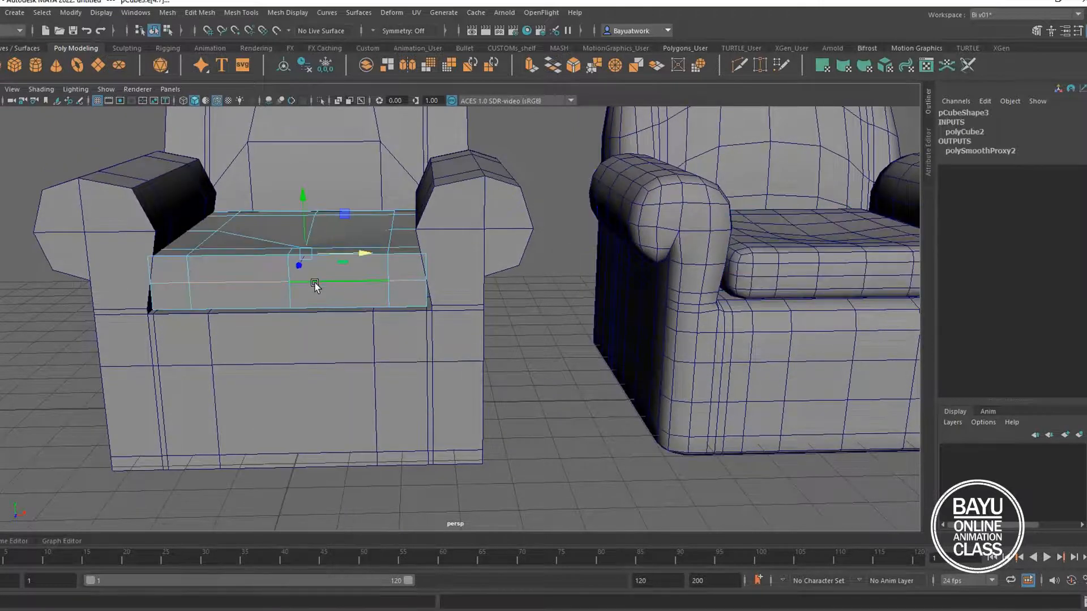
left_click_drag(314, 291, 310, 315, "alt")
key("r")
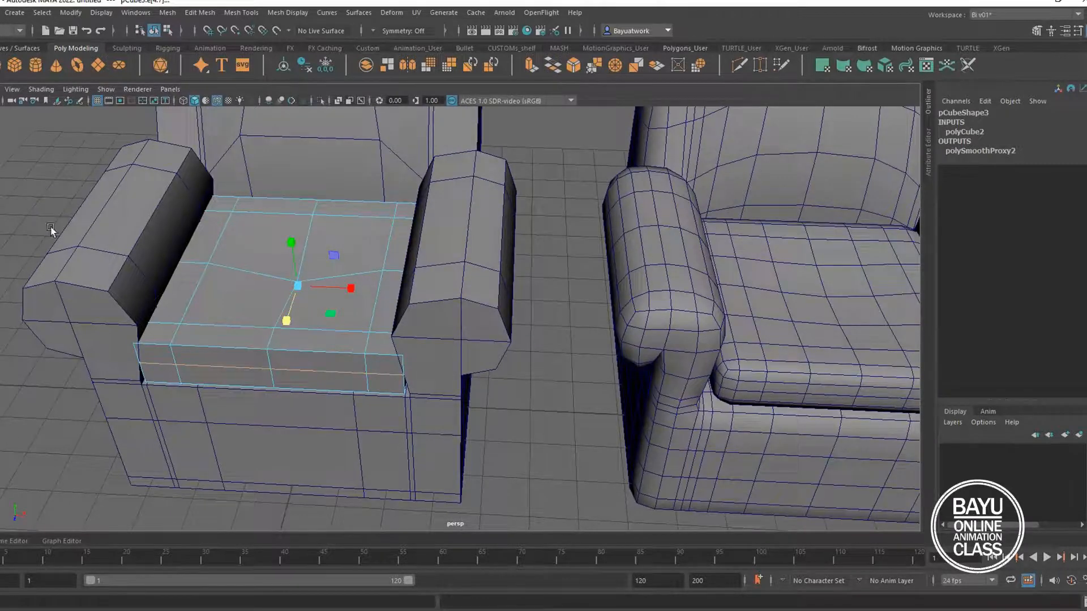
left_click_drag(331, 317, 334, 322)
Step: Select the rectangular ring of inner edges on the cushion's top and raise it slightly along Y
left_click_drag(502, 379, 385, 346, "alt")
right_click_drag(284, 270, 271, 239)
left_click(316, 209)
left_click(398, 209, "shift")
left_click(433, 233, "shift")
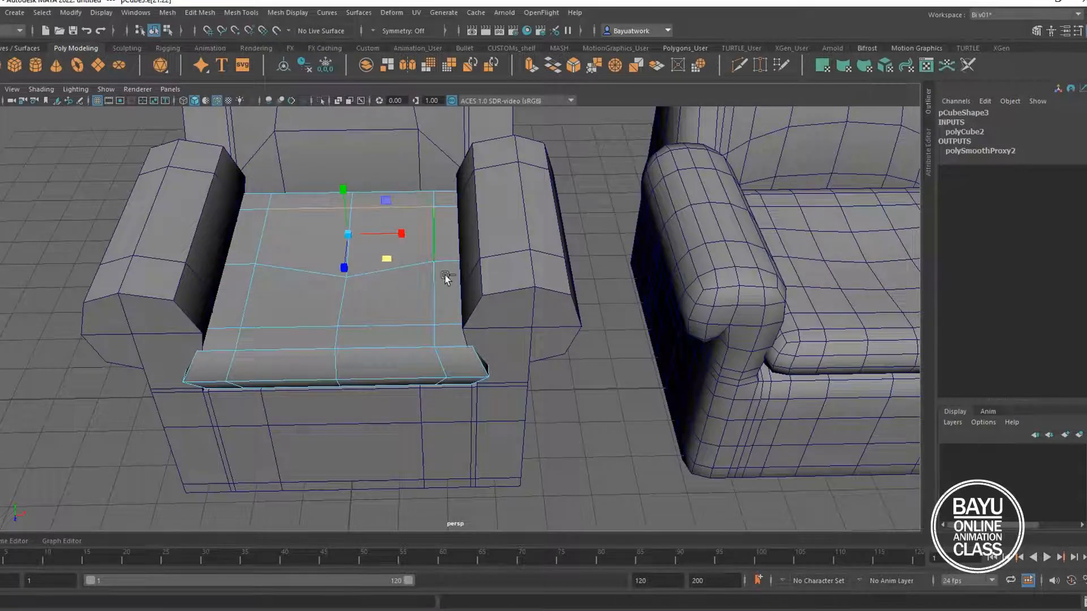
left_click(437, 295, "shift")
left_click(382, 326, "shift")
left_click(273, 286, "shift")
left_click(263, 243, "shift")
key("w")
left_click_drag(395, 282, 387, 238, "alt")
middle_click_drag(387, 238, 363, 325, "alt")
left_click_drag(354, 275, 354, 262)
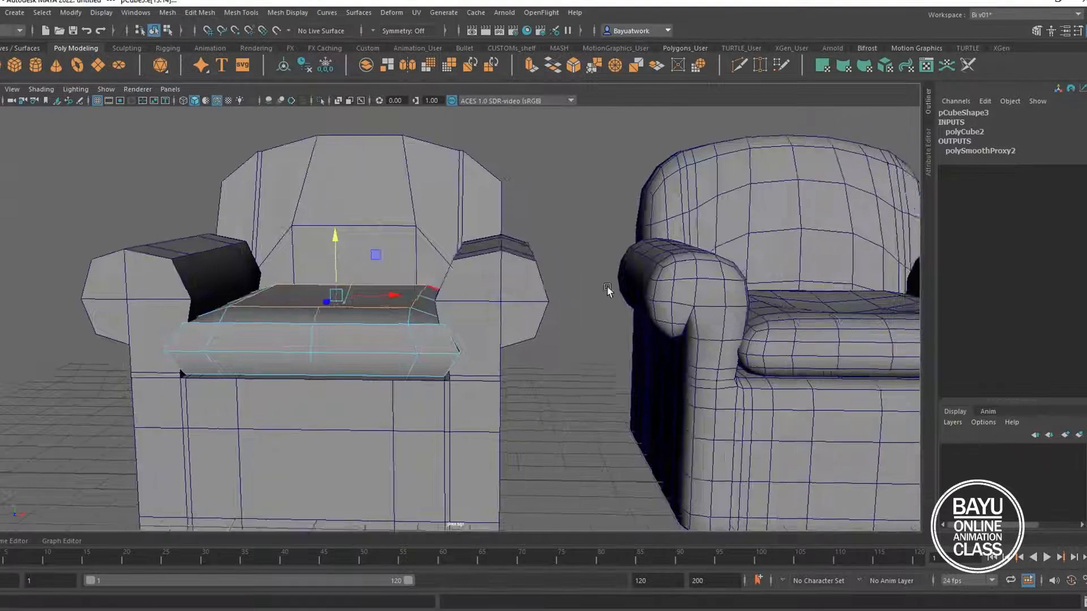
Step: Bow the cushion's front and rear by moving their middle vertices outward along Z
middle_click_drag(872, 353, 636, 335, "alt")
mouse_move(636, 335)
left_mouse_down("alt")
mouse_move(626, 355)
mouse_move(610, 341)
mouse_move(624, 342)
left_mouse_up("alt")
left_click_drag(434, 356, 425, 354, "alt")
middle_click_drag(416, 350, 582, 336, "alt")
left_click_drag(363, 336, 375, 406, "alt")
middle_click_drag(373, 362, 412, 352, "alt")
left_click_drag(412, 352, 413, 342, "alt")
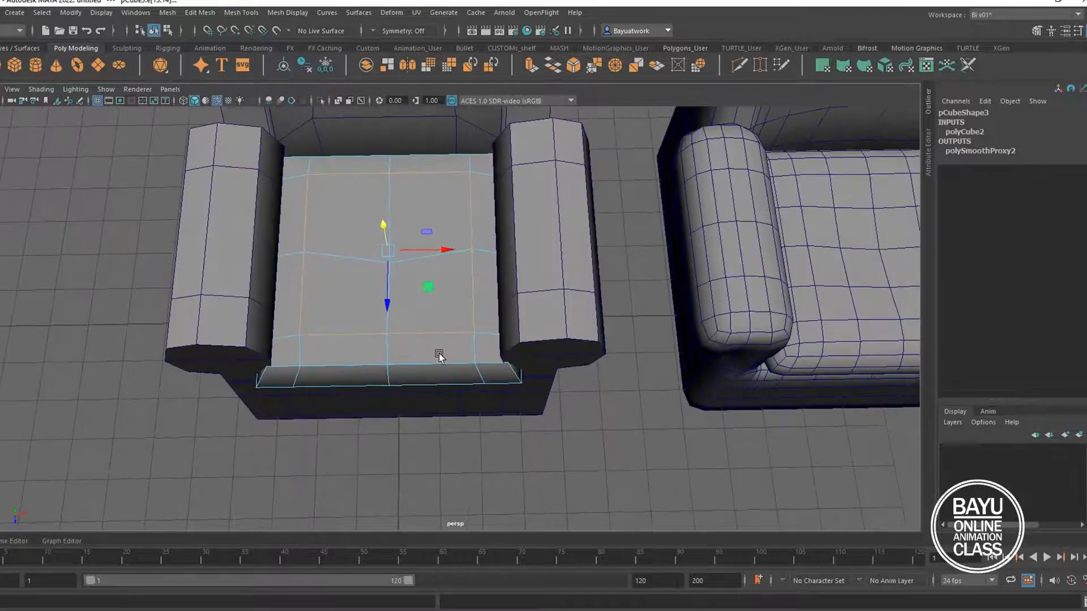
right_click_drag(451, 272, 390, 276)
left_click_drag(348, 311, 389, 442)
middle_click_drag(435, 386, 391, 406, "alt")
left_click_drag(233, 279, 313, 180)
left_click_drag(261, 286, 261, 279)
Step: Select the cushion's middle and bottom rows of vertices, lower them slightly along Y and return to object mode
left_click_drag(493, 332, 647, 322, "alt")
left_click_drag(465, 350, 419, 372, "alt")
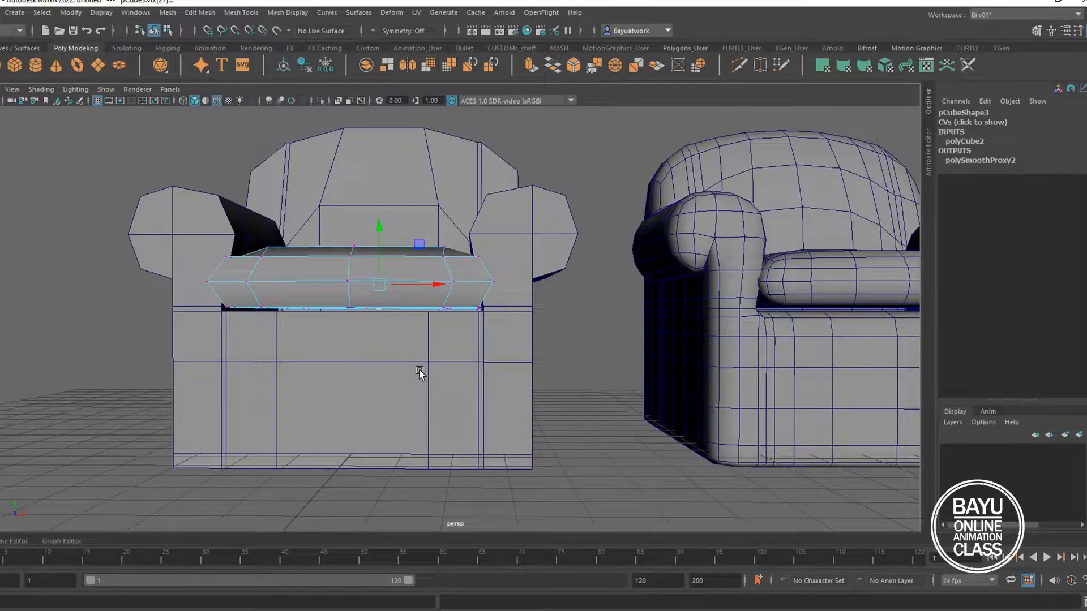
left_click_drag(592, 406, 129, 271)
left_click_drag(381, 340, 353, 332, "alt")
left_click_drag(367, 268, 368, 276)
left_click_drag(684, 291, 664, 393, "alt")
right_click_drag(664, 392, 572, 372, "alt")
mouse_move(573, 373)
left_mouse_down("alt")
mouse_move(567, 394)
mouse_move(569, 386)
left_mouse_up("alt")
right_click_drag(471, 233, 499, 212)
middle_click_drag(723, 359, 728, 360, "alt")
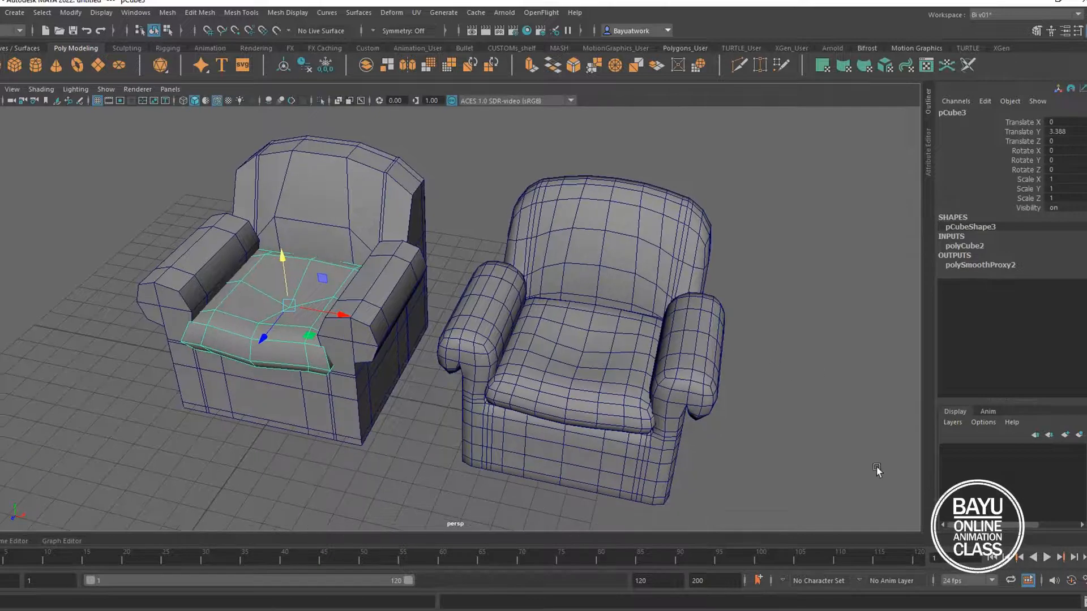